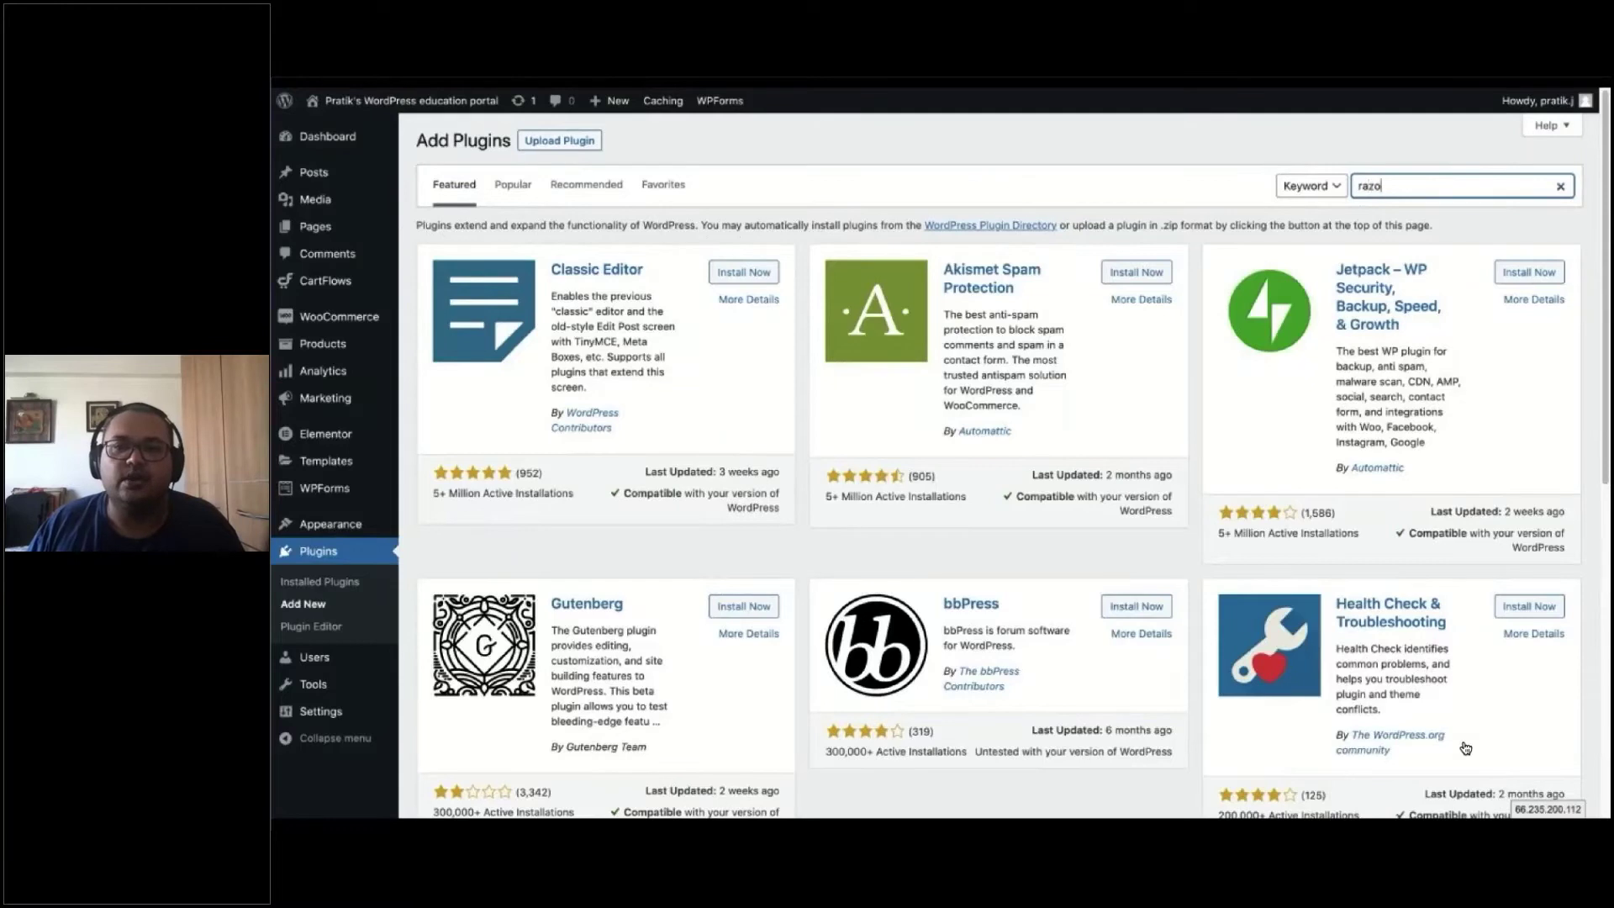
Search for Razorpay, leaving Razorpay for WooCommerce installed and Instamojo for WooCommerce activated
{"action": "type", "text": "rpay"}
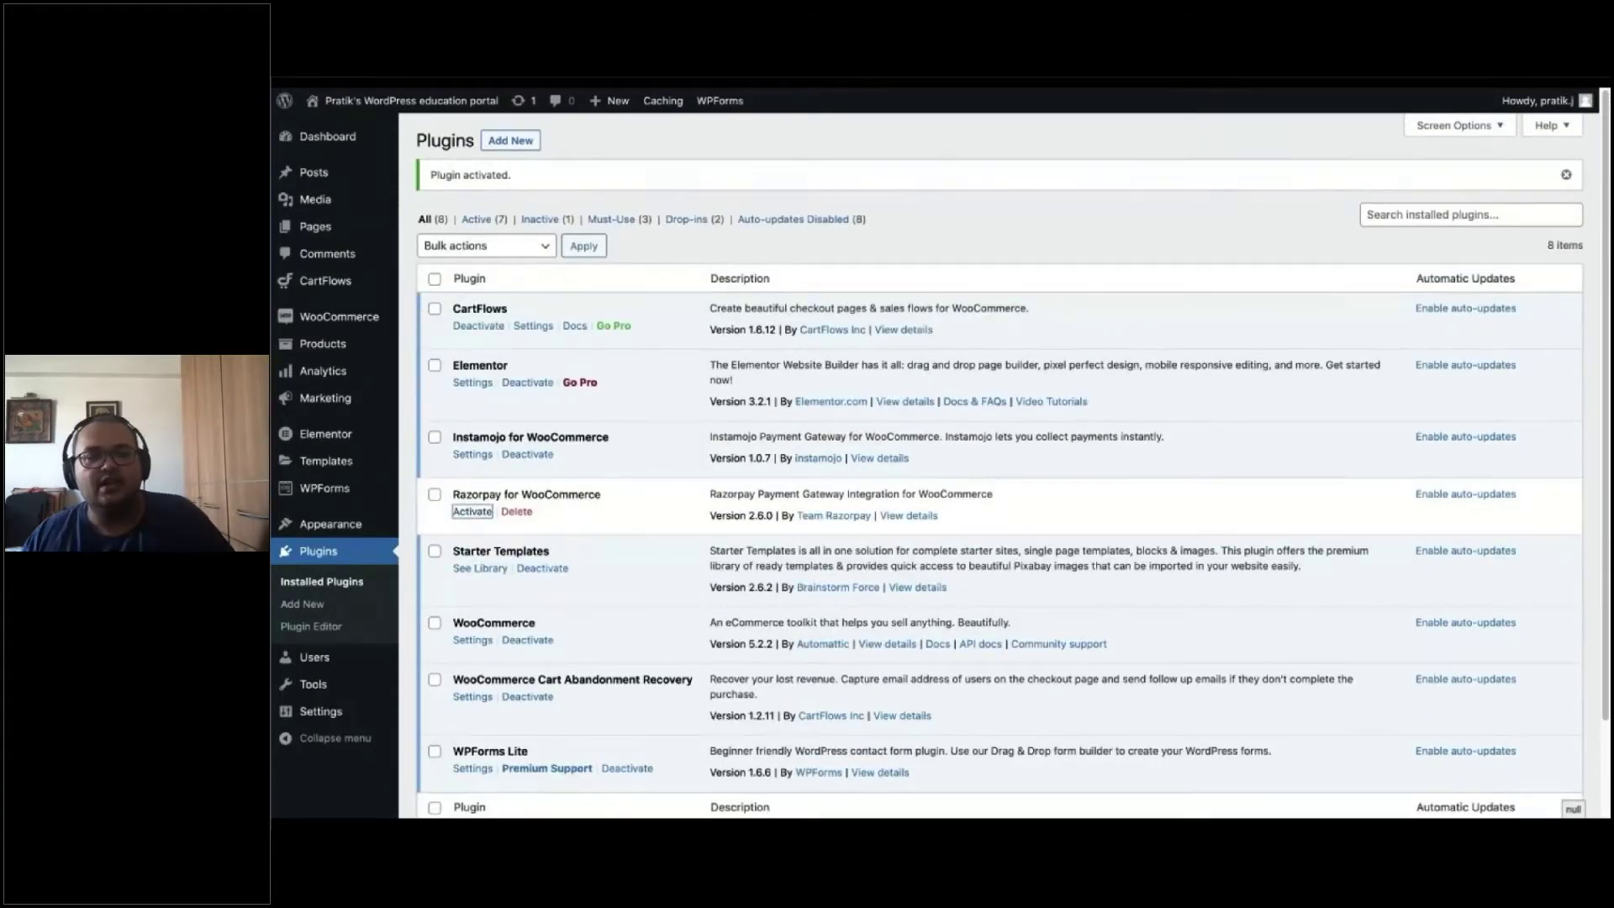
{"action": "mouse_move", "coordinate": [650, 639]}
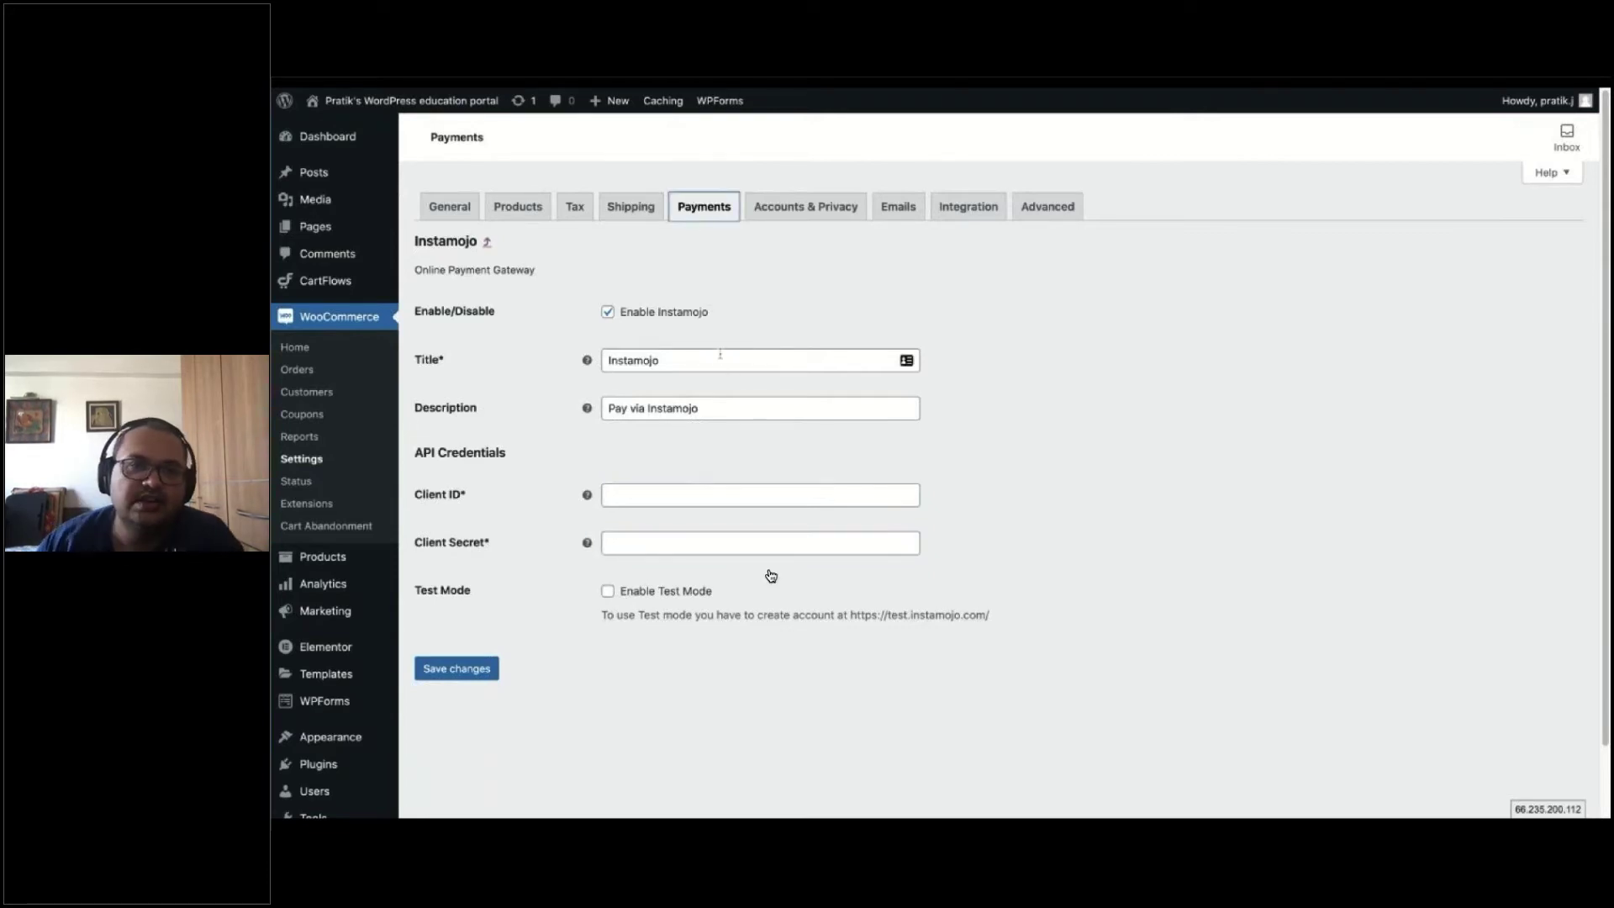
Review the enabled Razorpay gateway settings with empty Key ID and Key Secret, then go to the Dashboard
{"action": "mouse_move", "coordinate": [412, 816]}
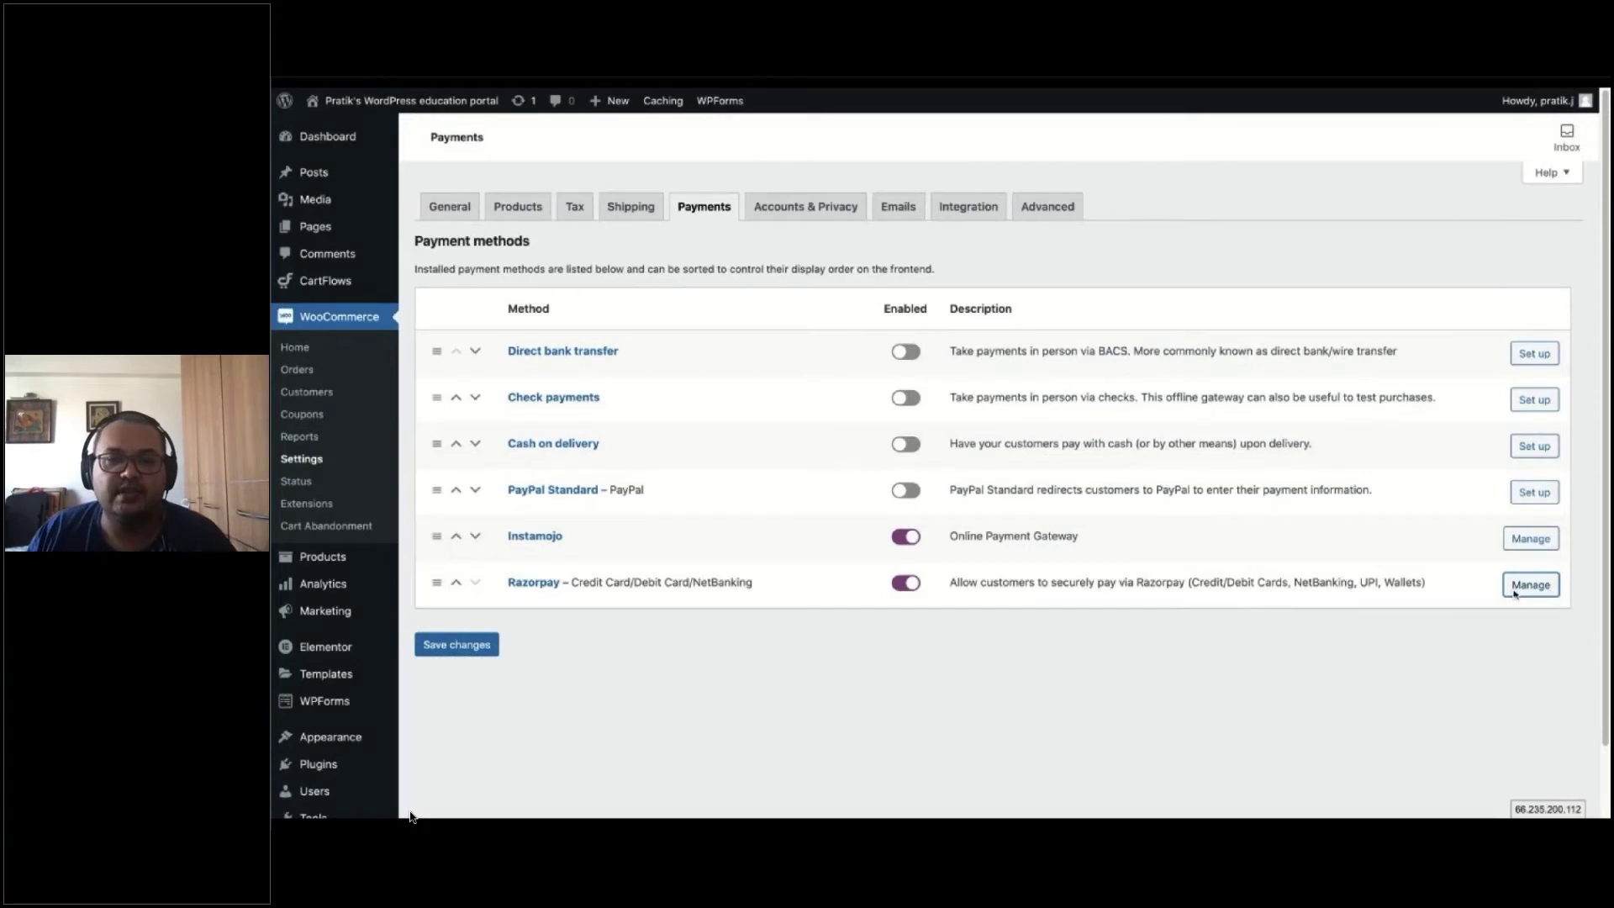
{"action": "left_click", "coordinate": [413, 809]}
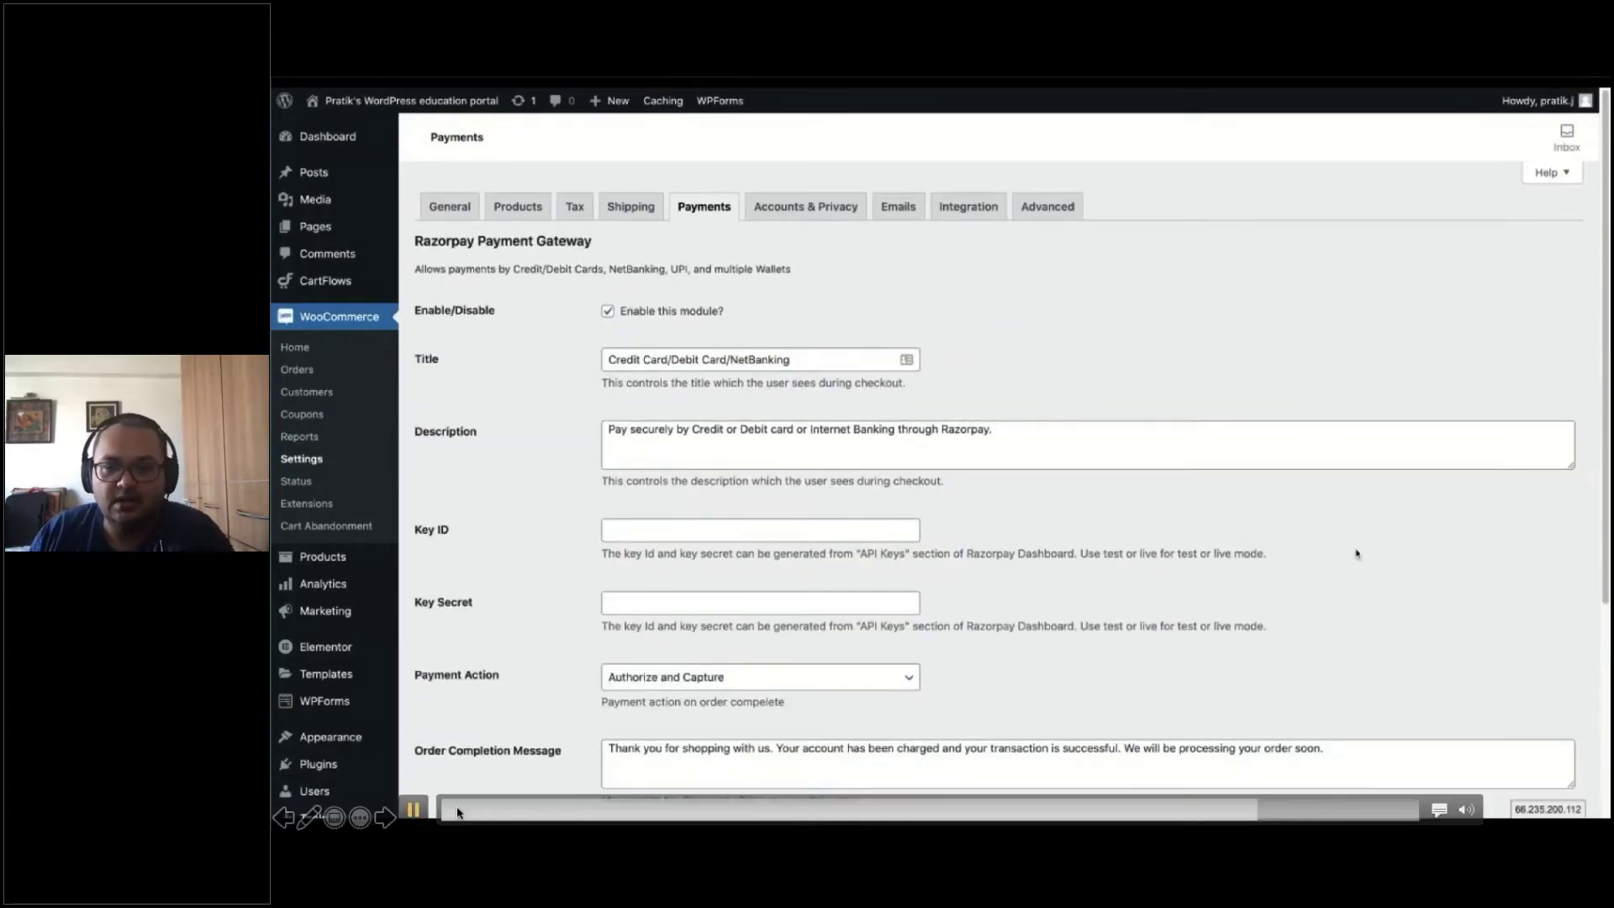
{"action": "left_click", "coordinate": [1232, 810]}
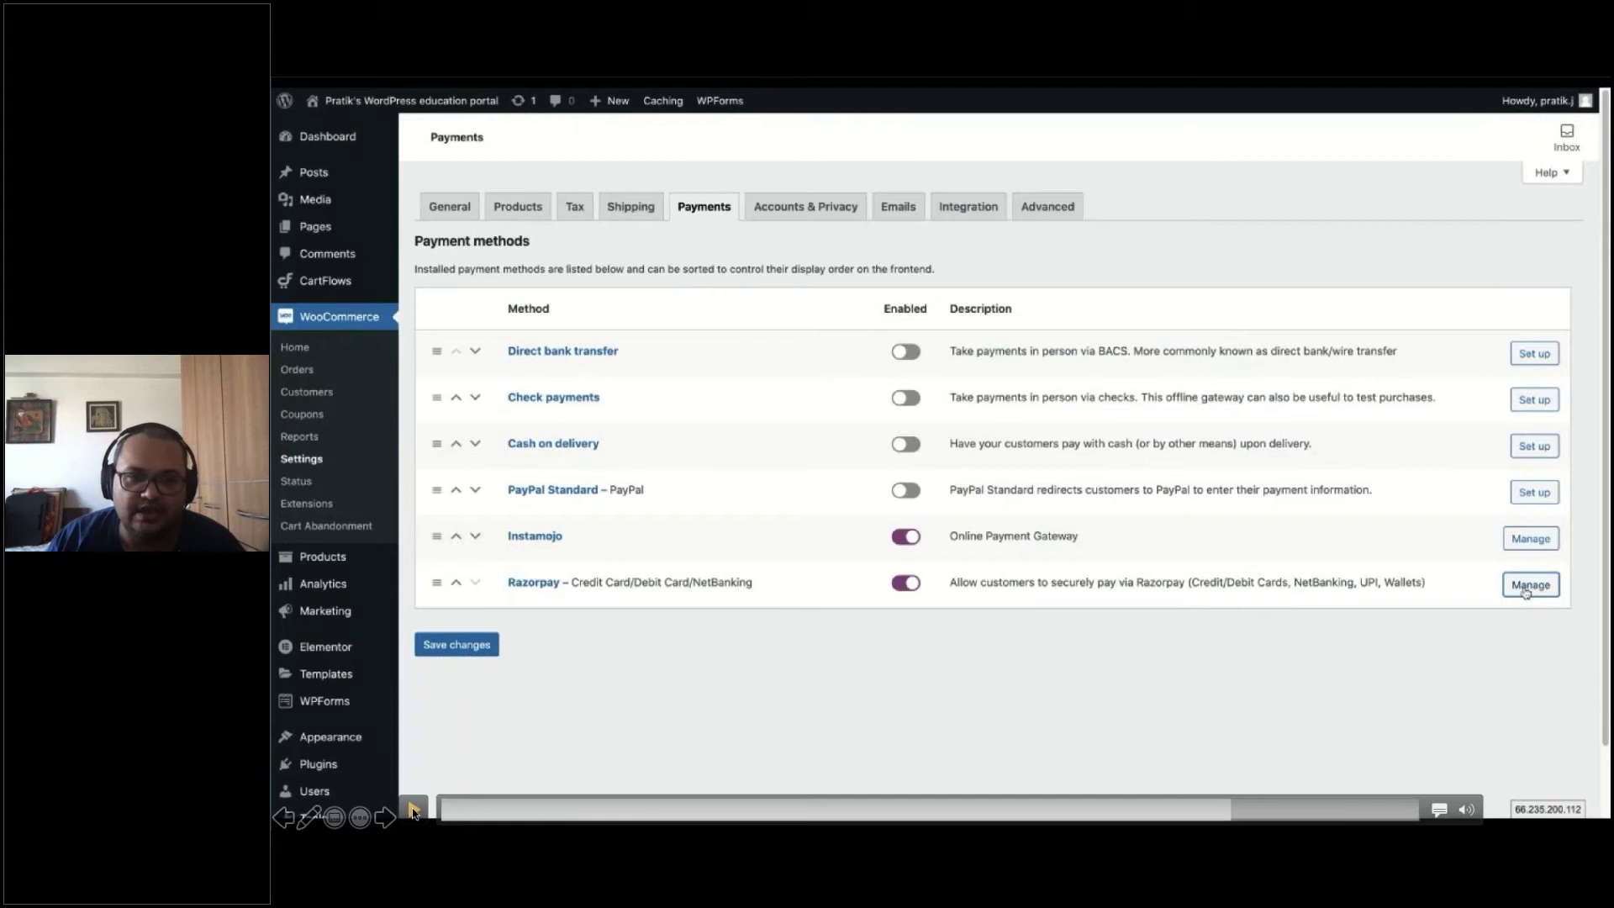
{"action": "left_click", "coordinate": [413, 809]}
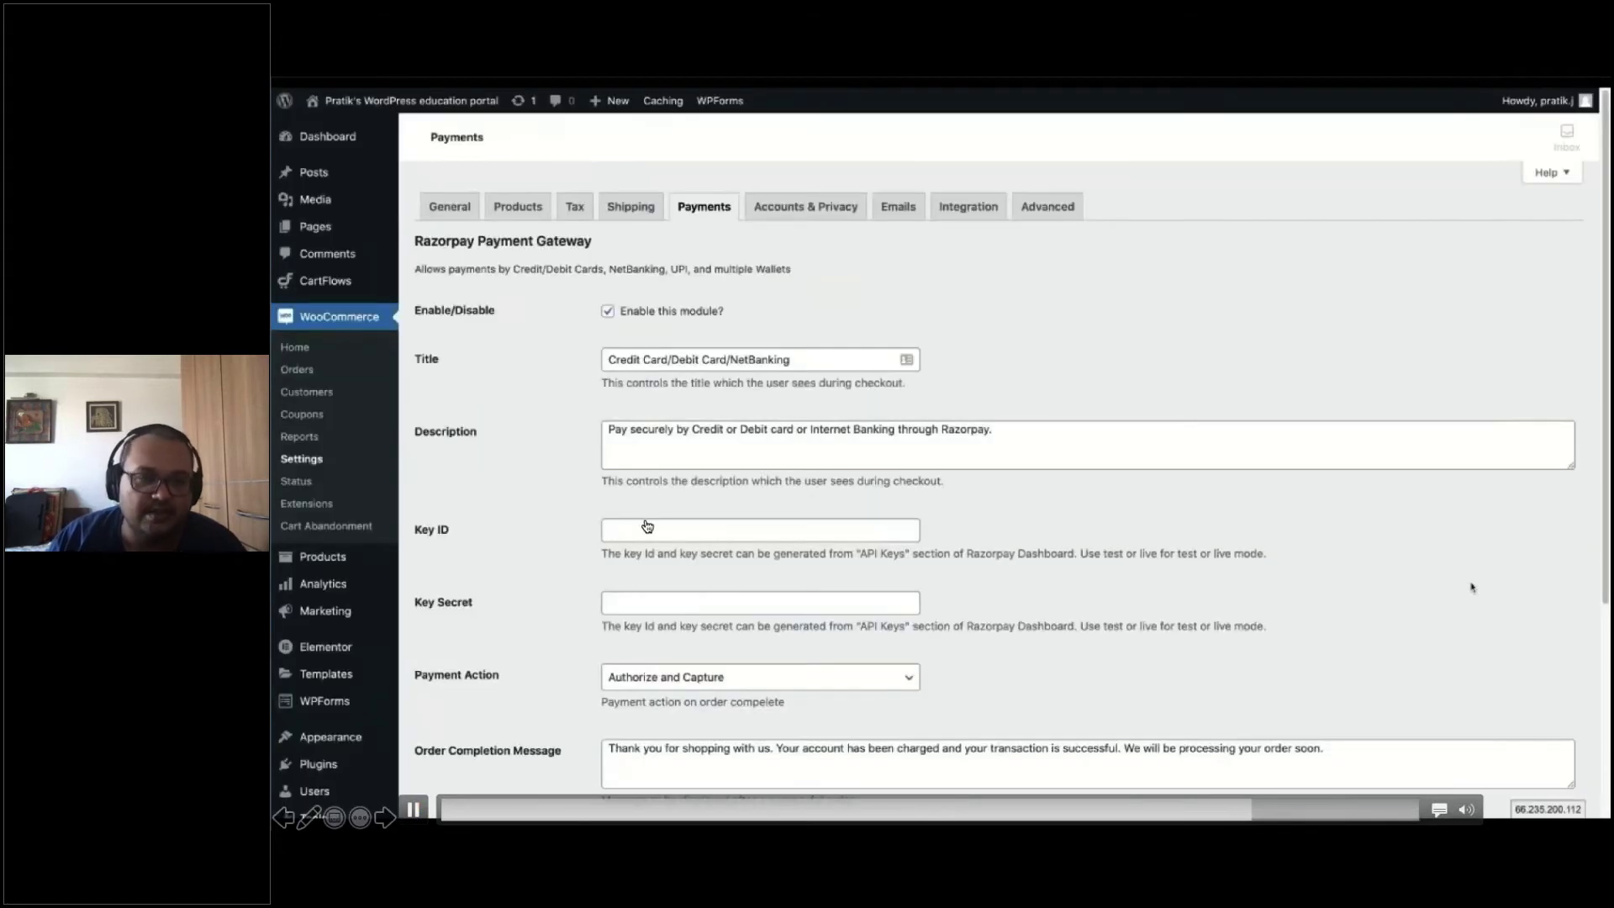
{"action": "left_click", "coordinate": [413, 809]}
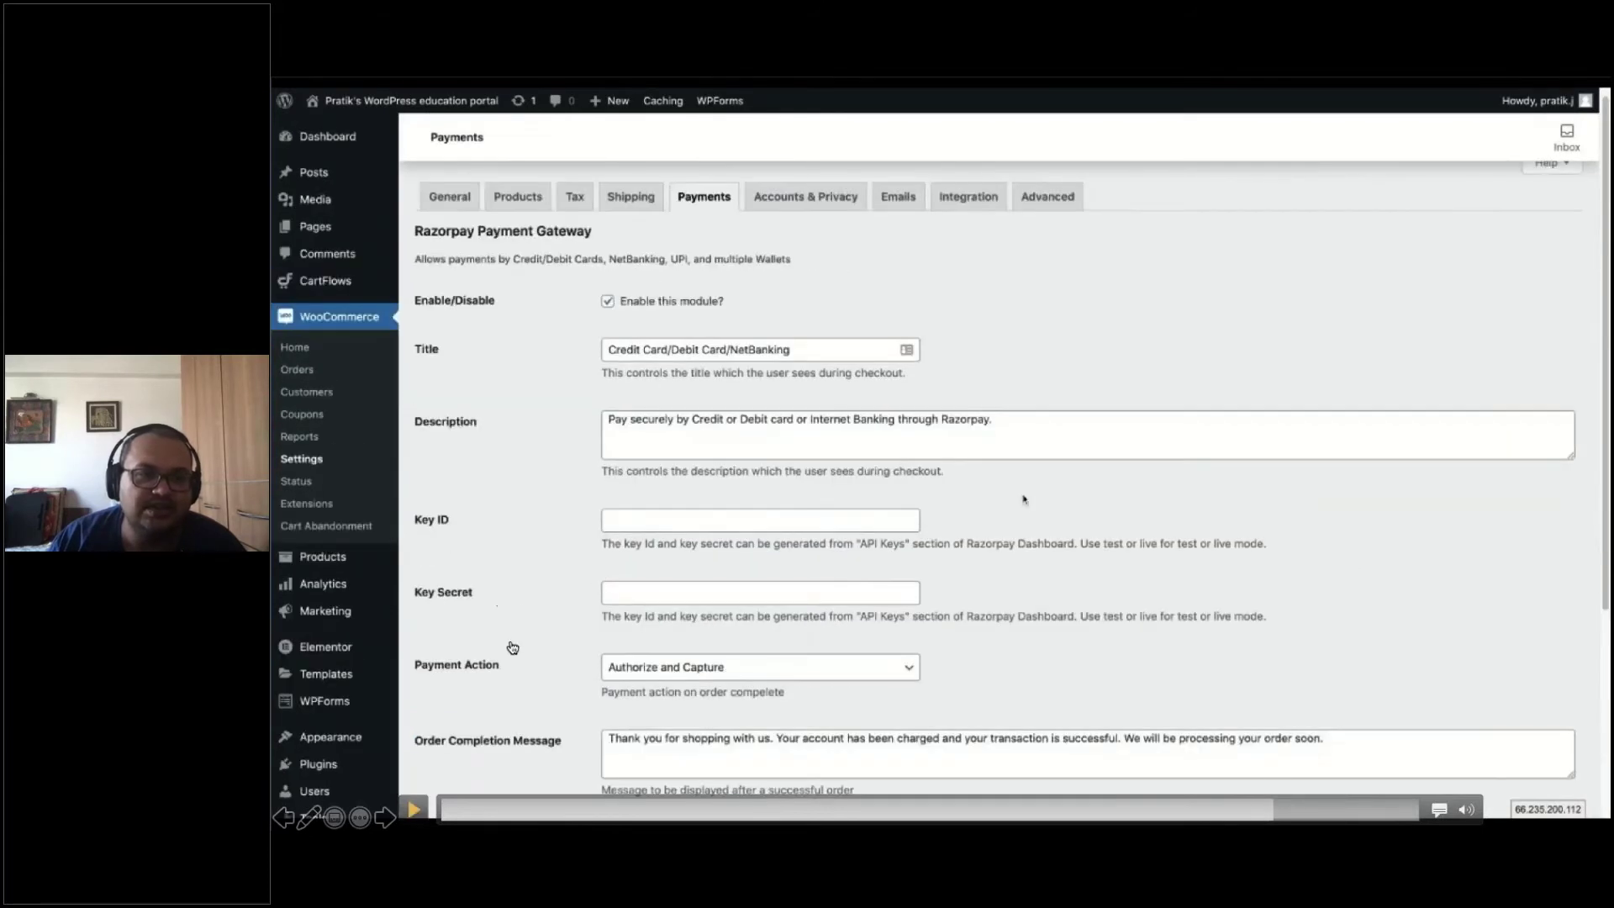
{"action": "left_click", "coordinate": [413, 809]}
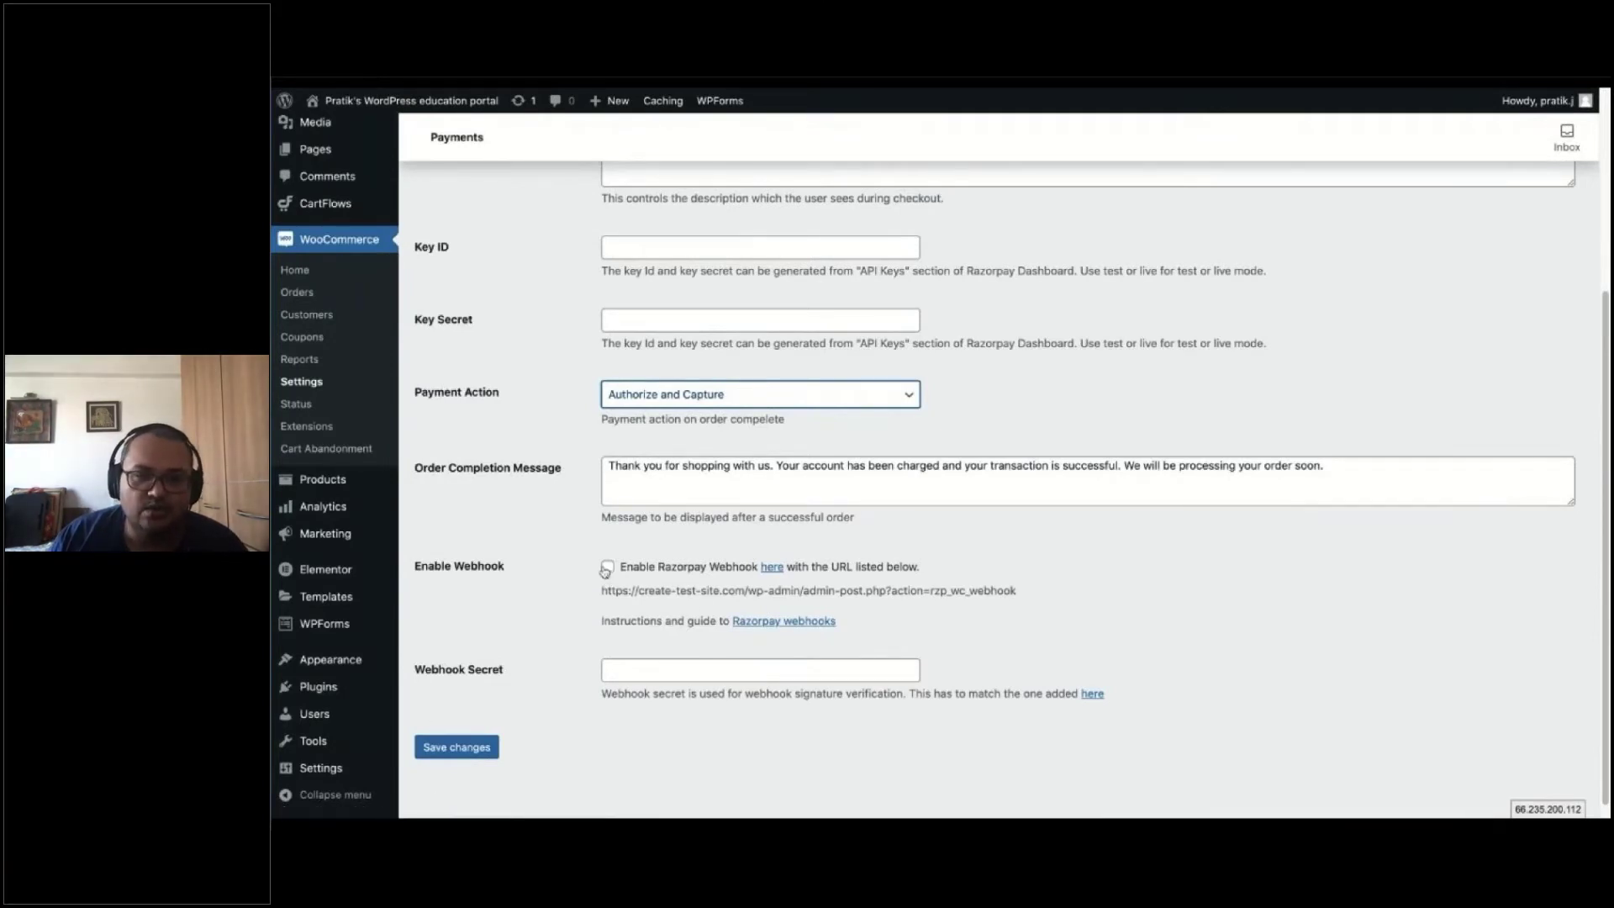
{"action": "mouse_move", "coordinate": [436, 794]}
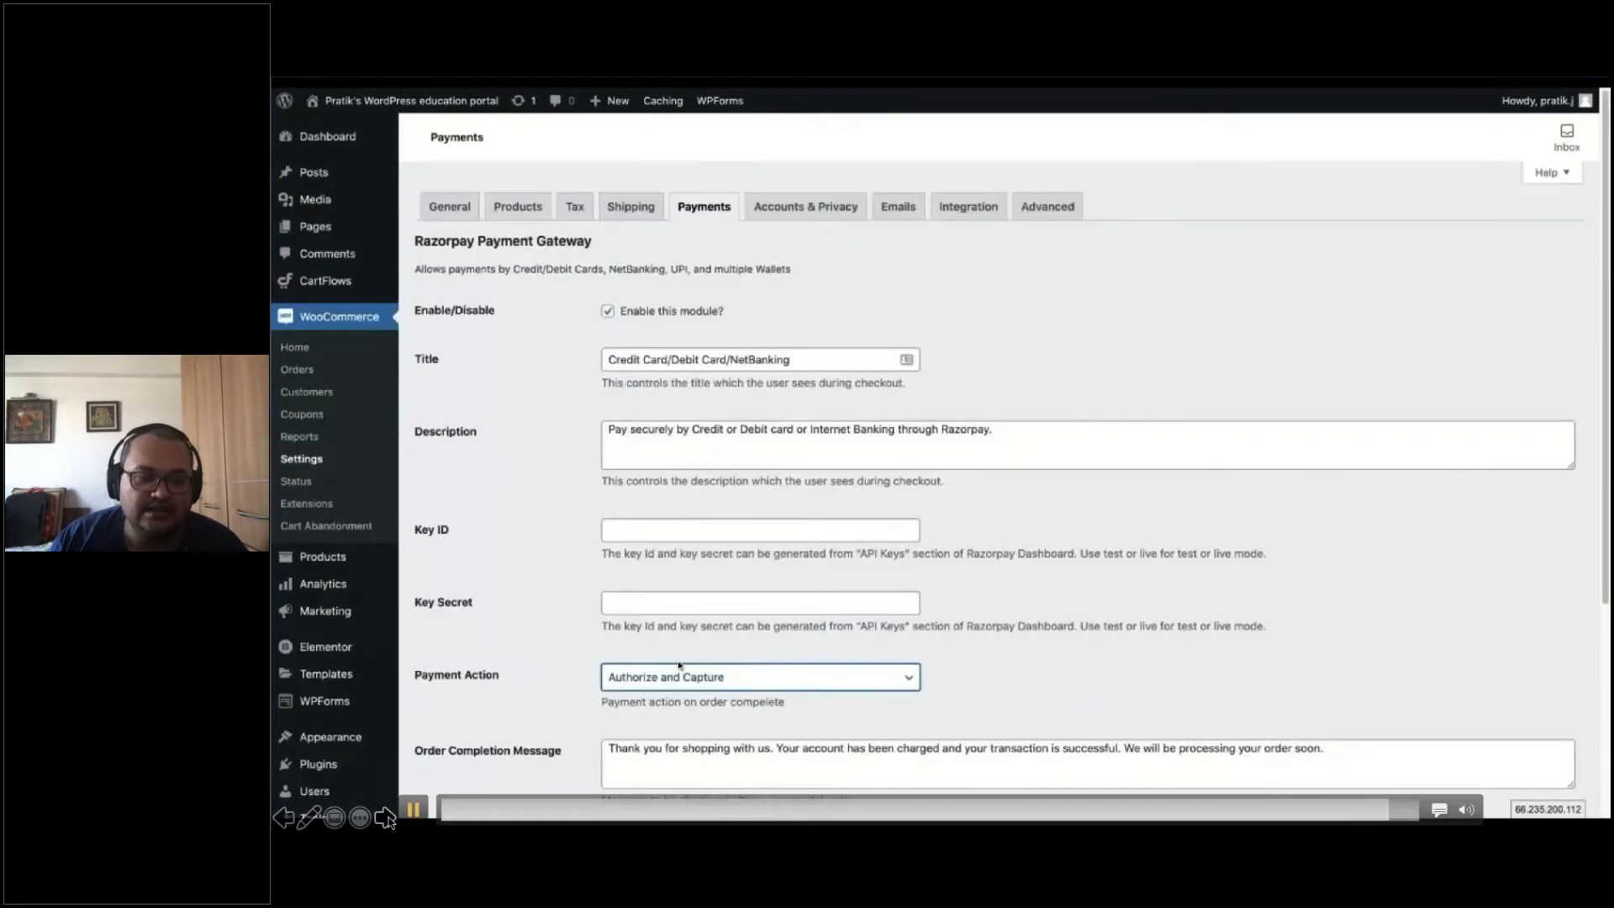
{"action": "left_click", "coordinate": [386, 818]}
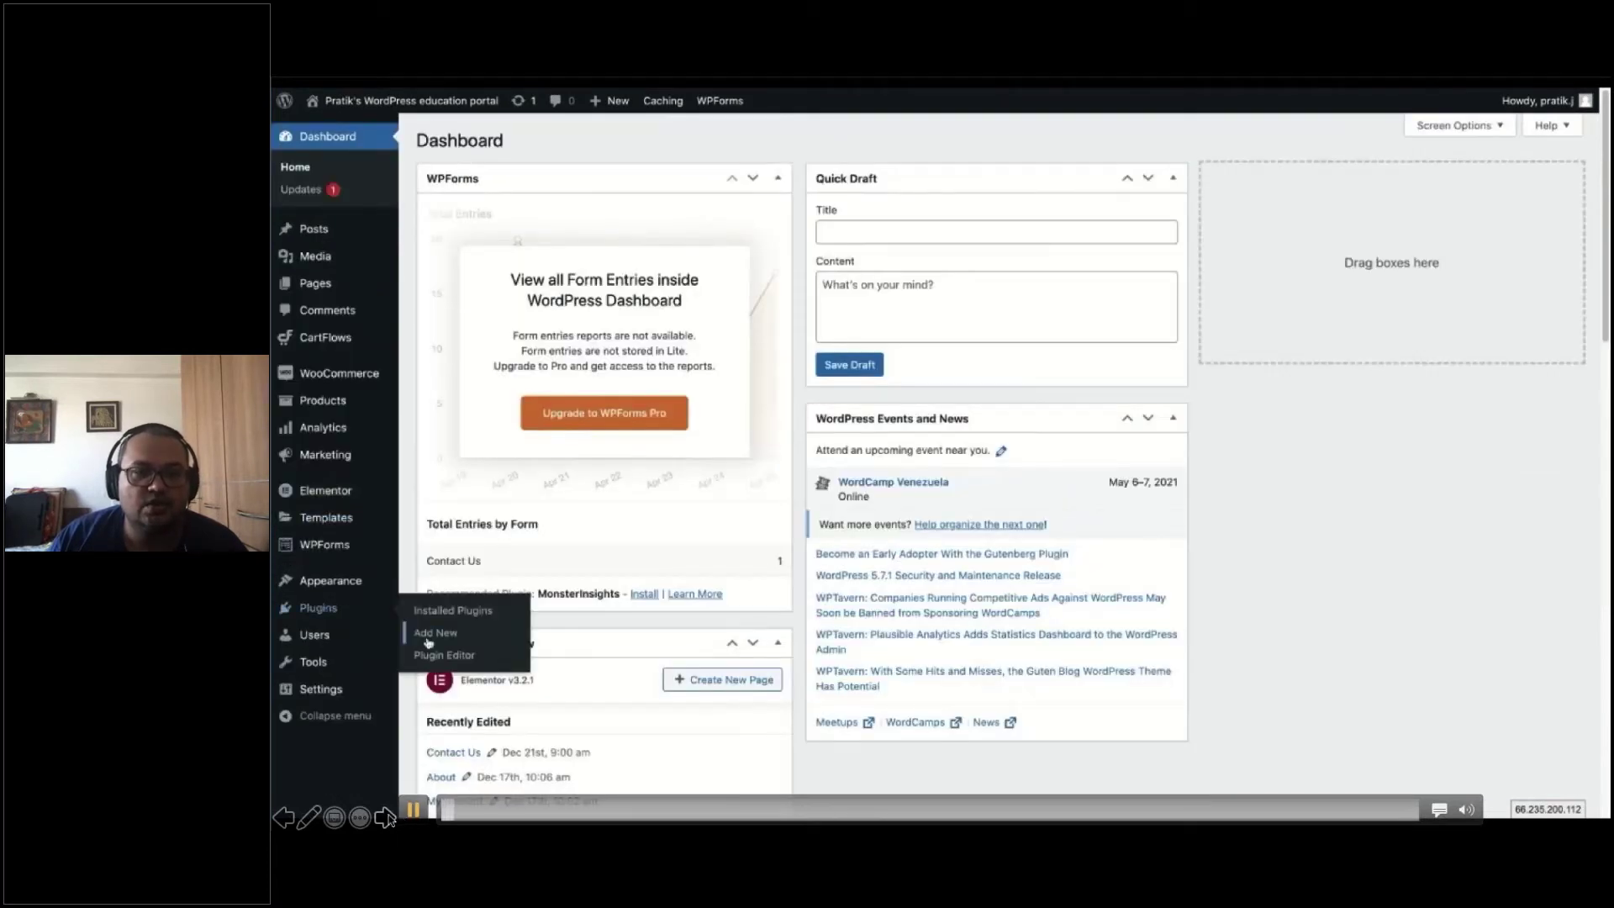
Advance from the Dashboard to the 'Signup for Payment Gateway' slide
{"action": "left_click", "coordinate": [386, 818]}
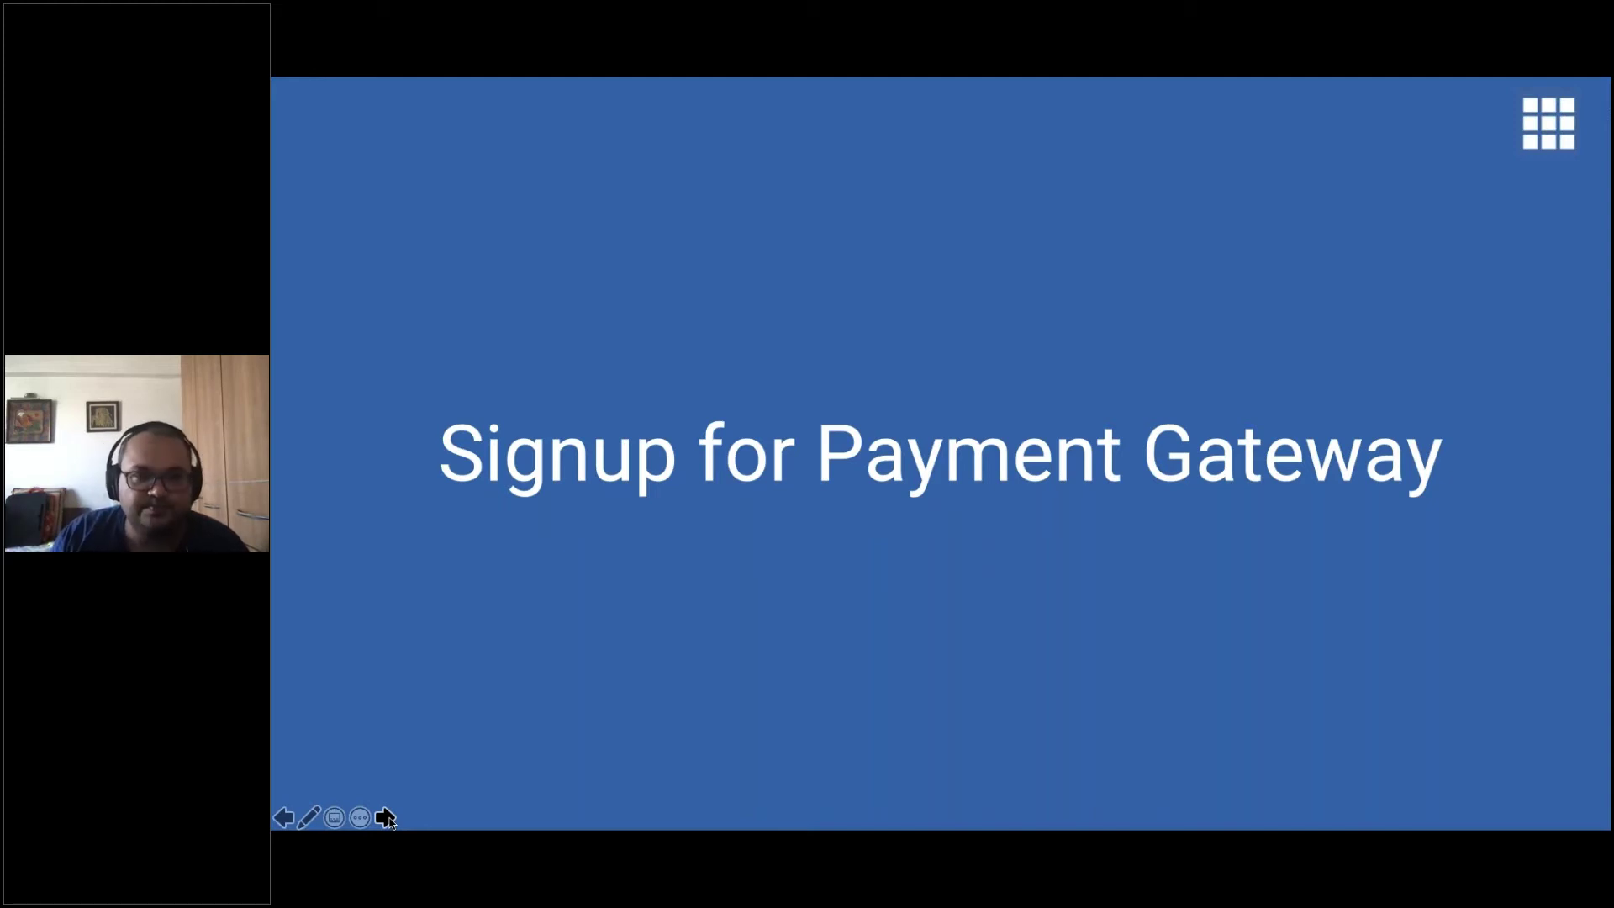
{"action": "left_click", "coordinate": [386, 818]}
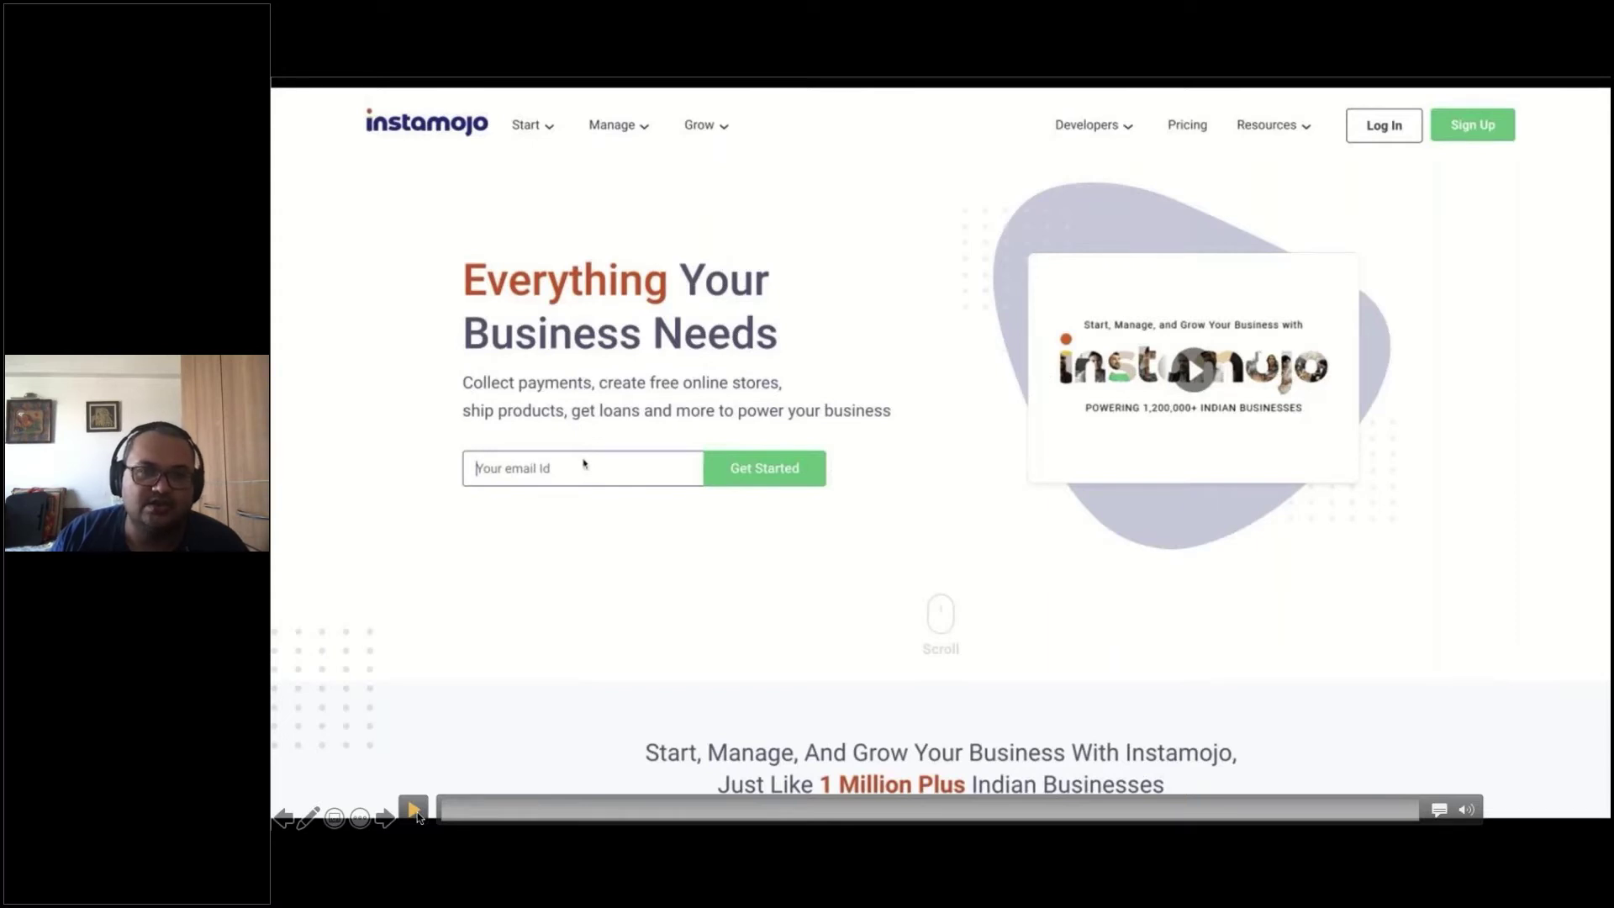
Sign up on Instamojo as a Business using the seller's e-mail address and a password
{"action": "left_click", "coordinate": [414, 810]}
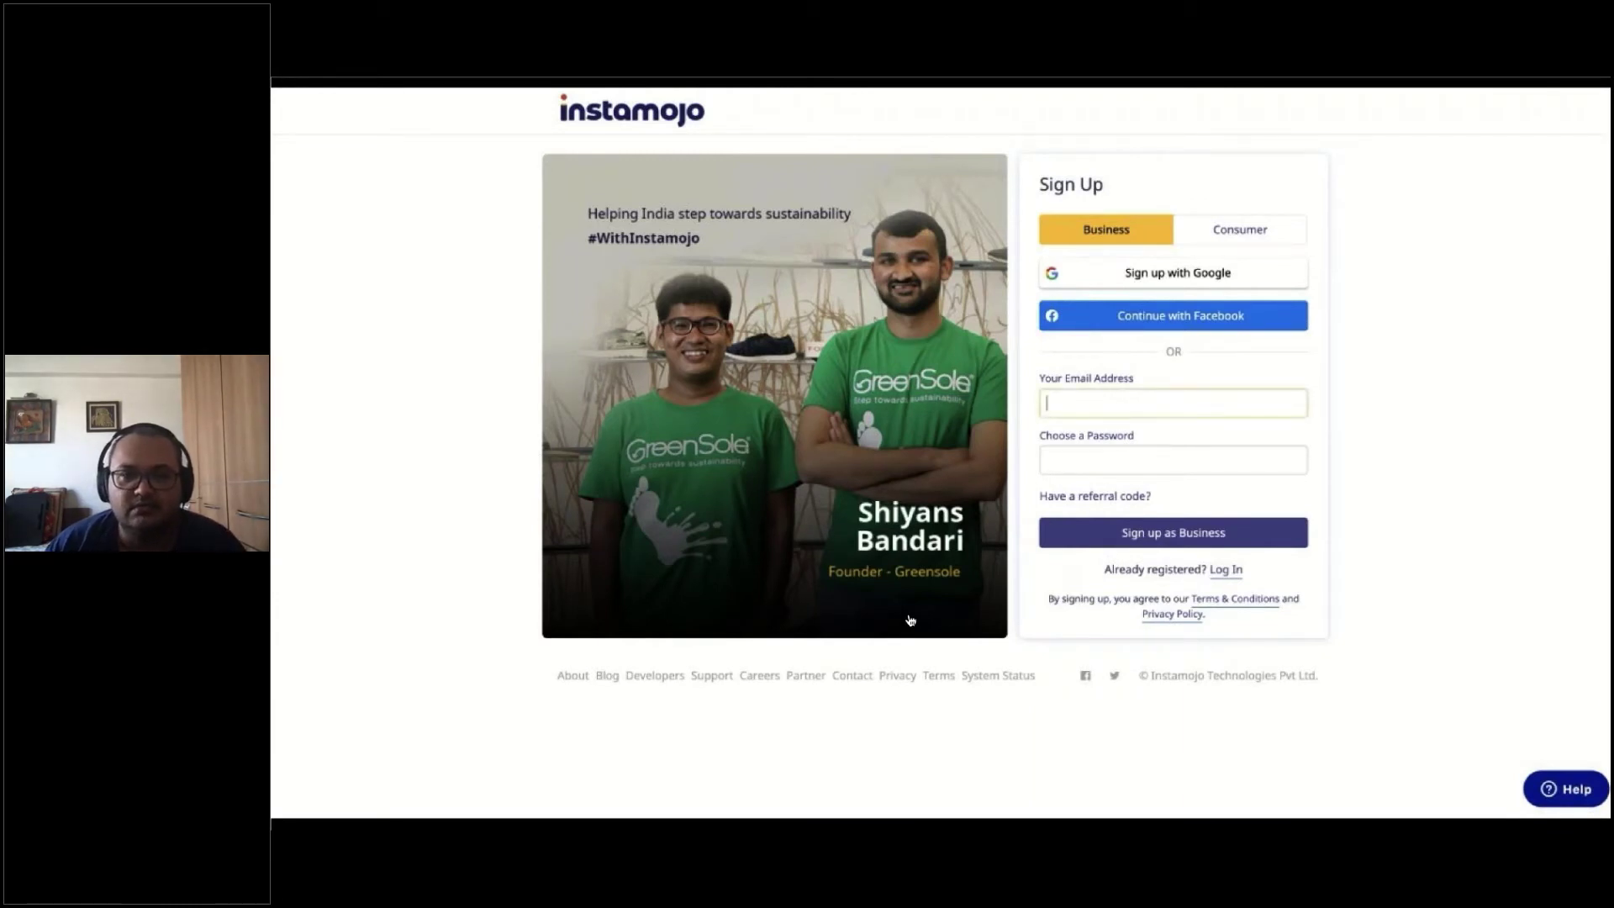
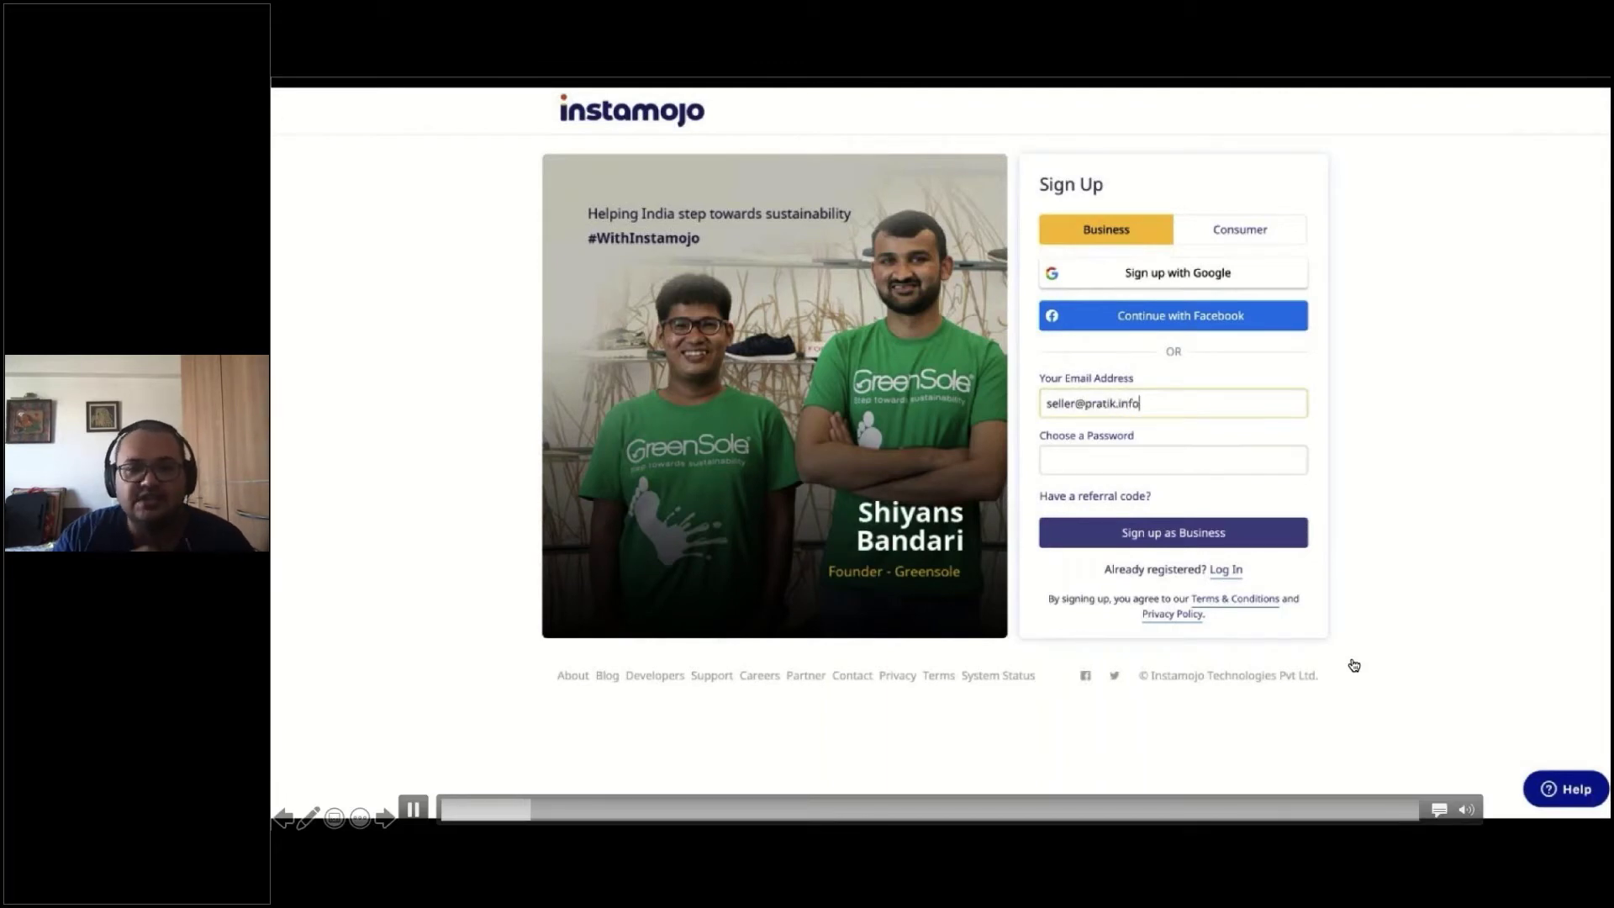
{"action": "key", "text": "Tab"}
{"action": "type", "text": "•••••••"}
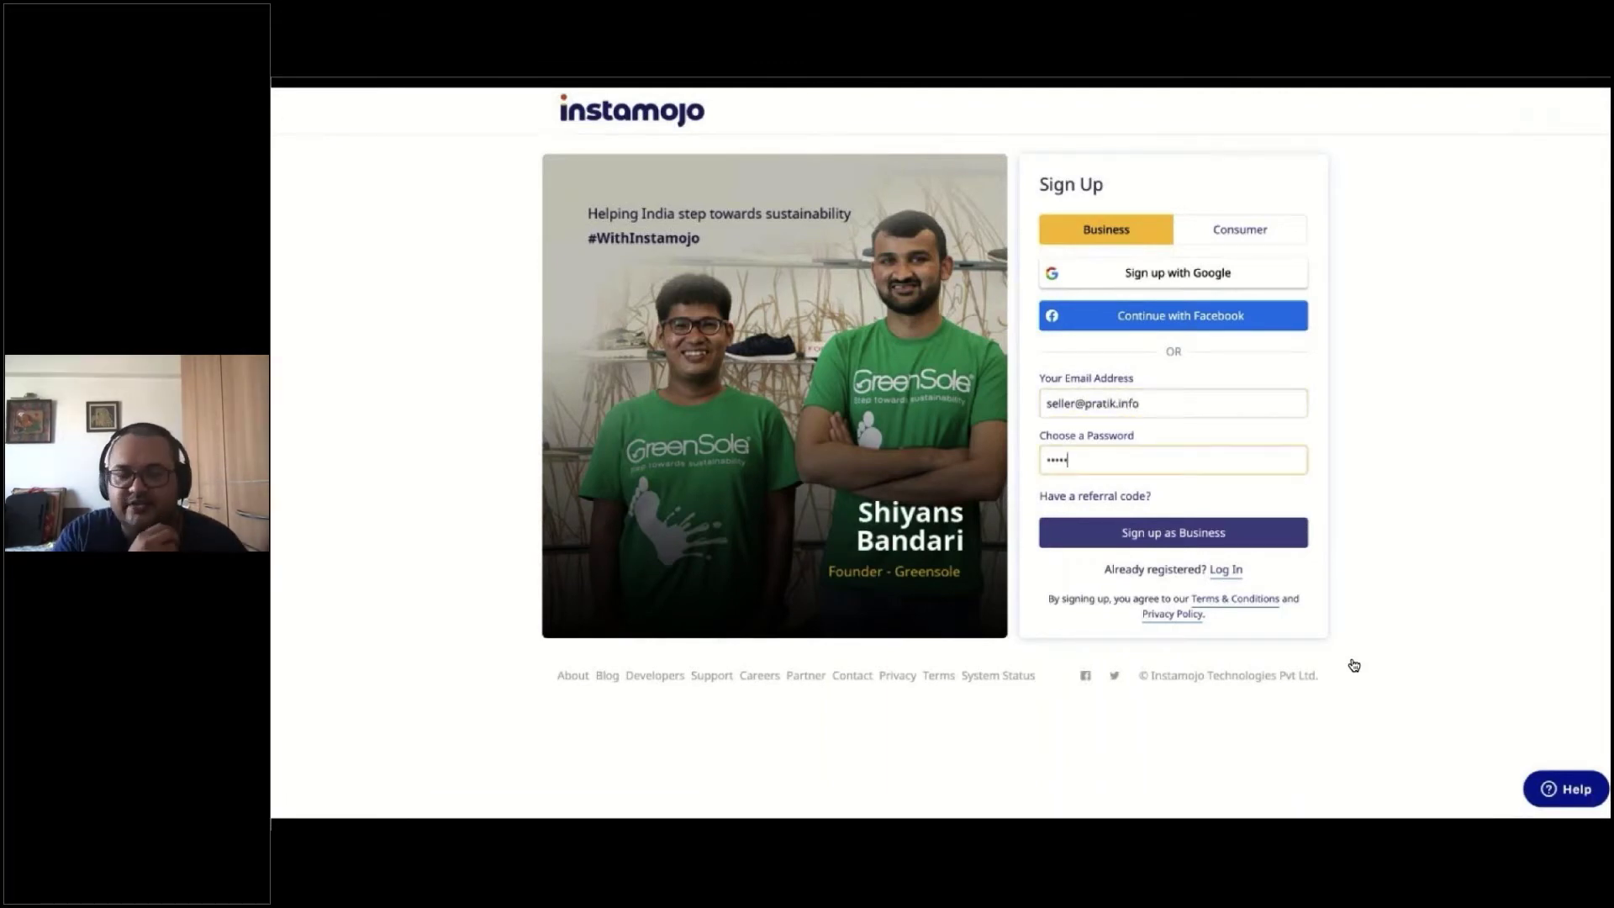
{"action": "type", "text": "••"}
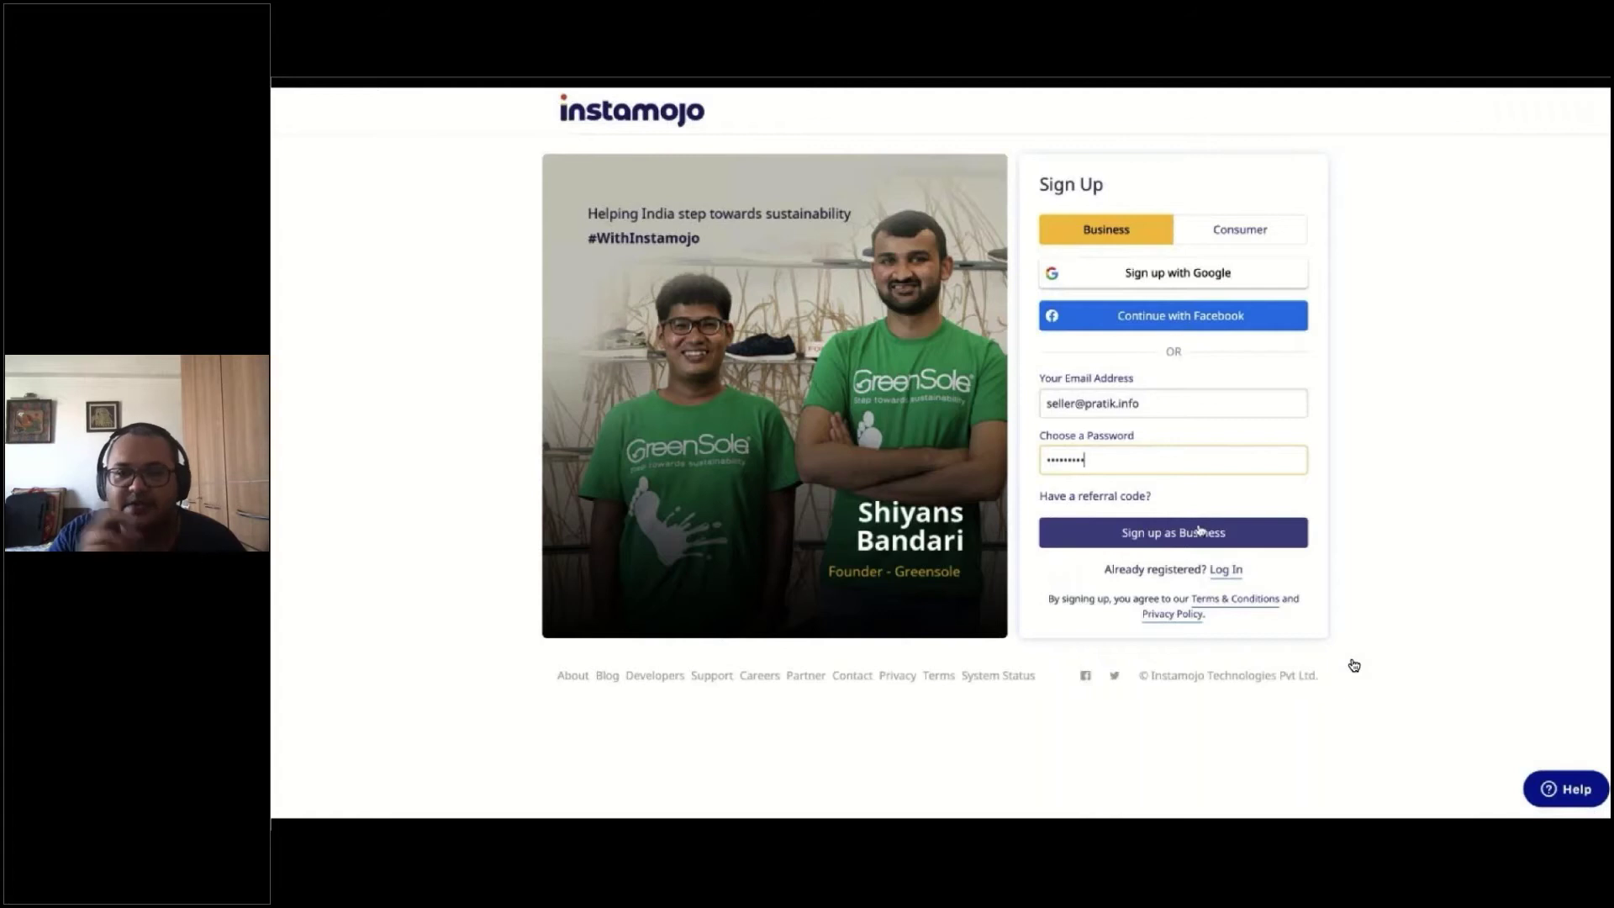
{"action": "left_click", "coordinate": [1201, 531]}
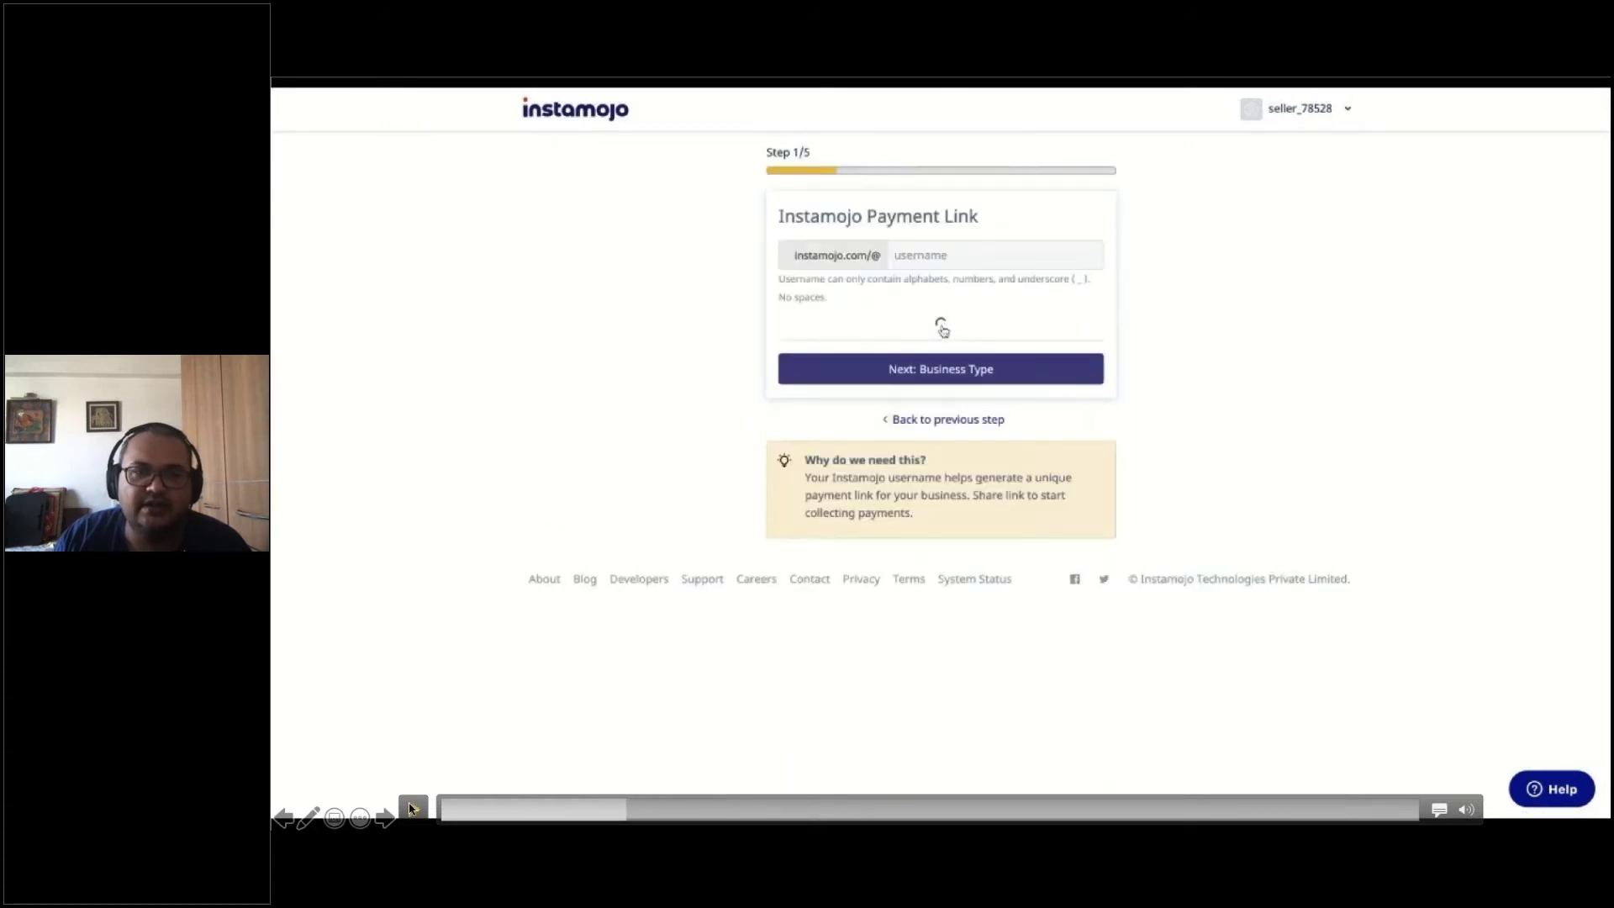
Set category Clothing, Accessories and Shoes, sub-category Accessories, turnover 0, new business, Self Employed
{"action": "left_click", "coordinate": [608, 809]}
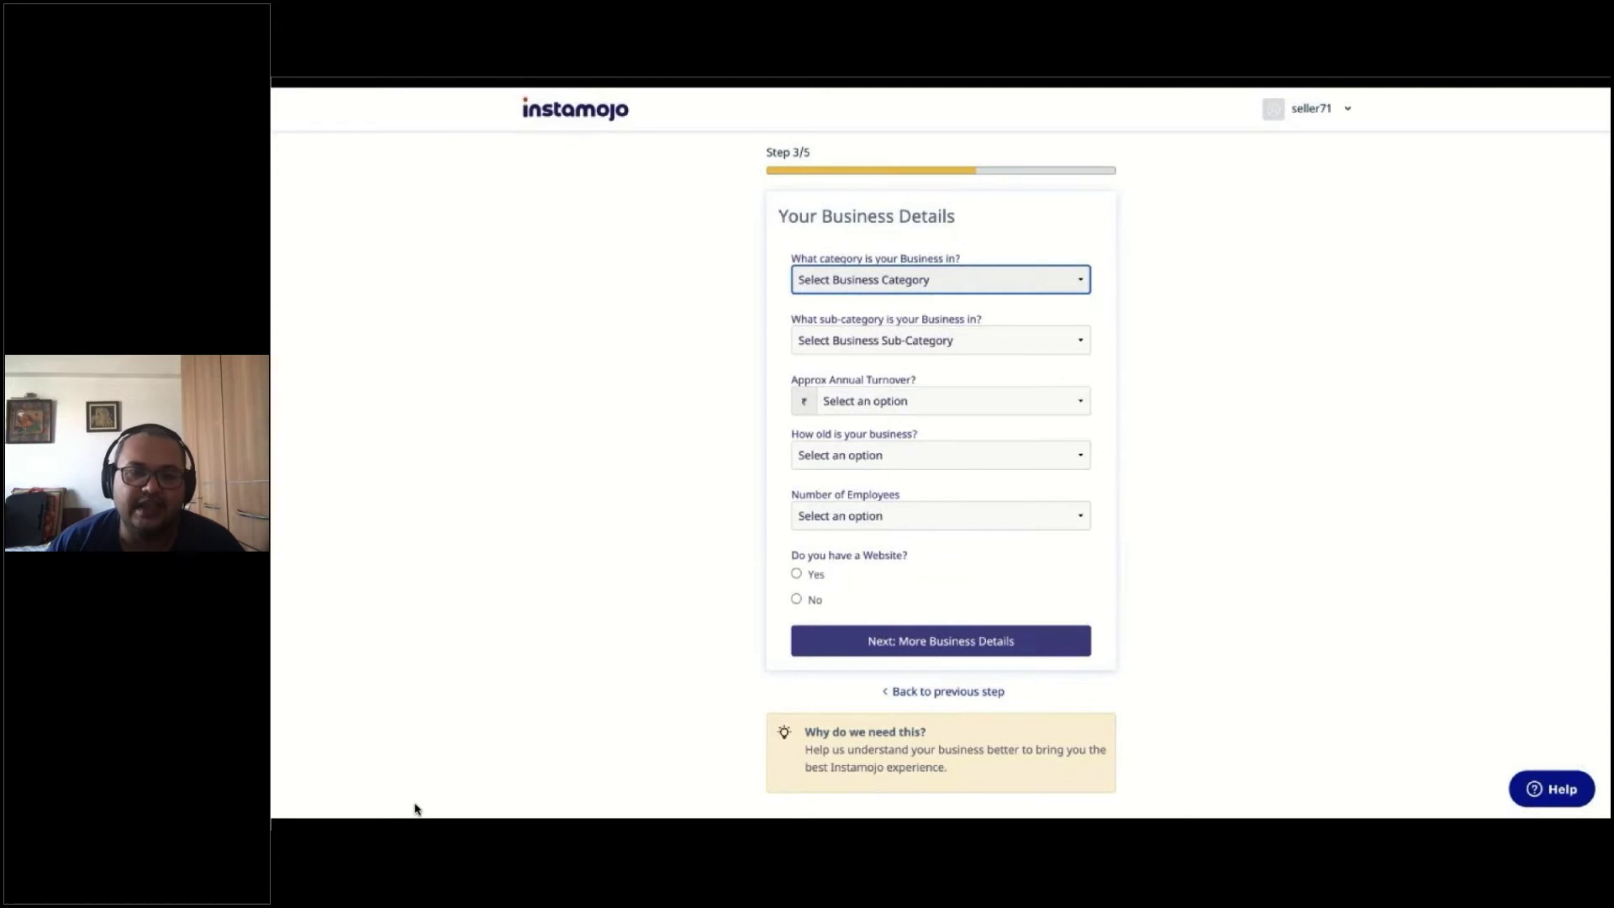
{"action": "left_click", "coordinate": [926, 372]}
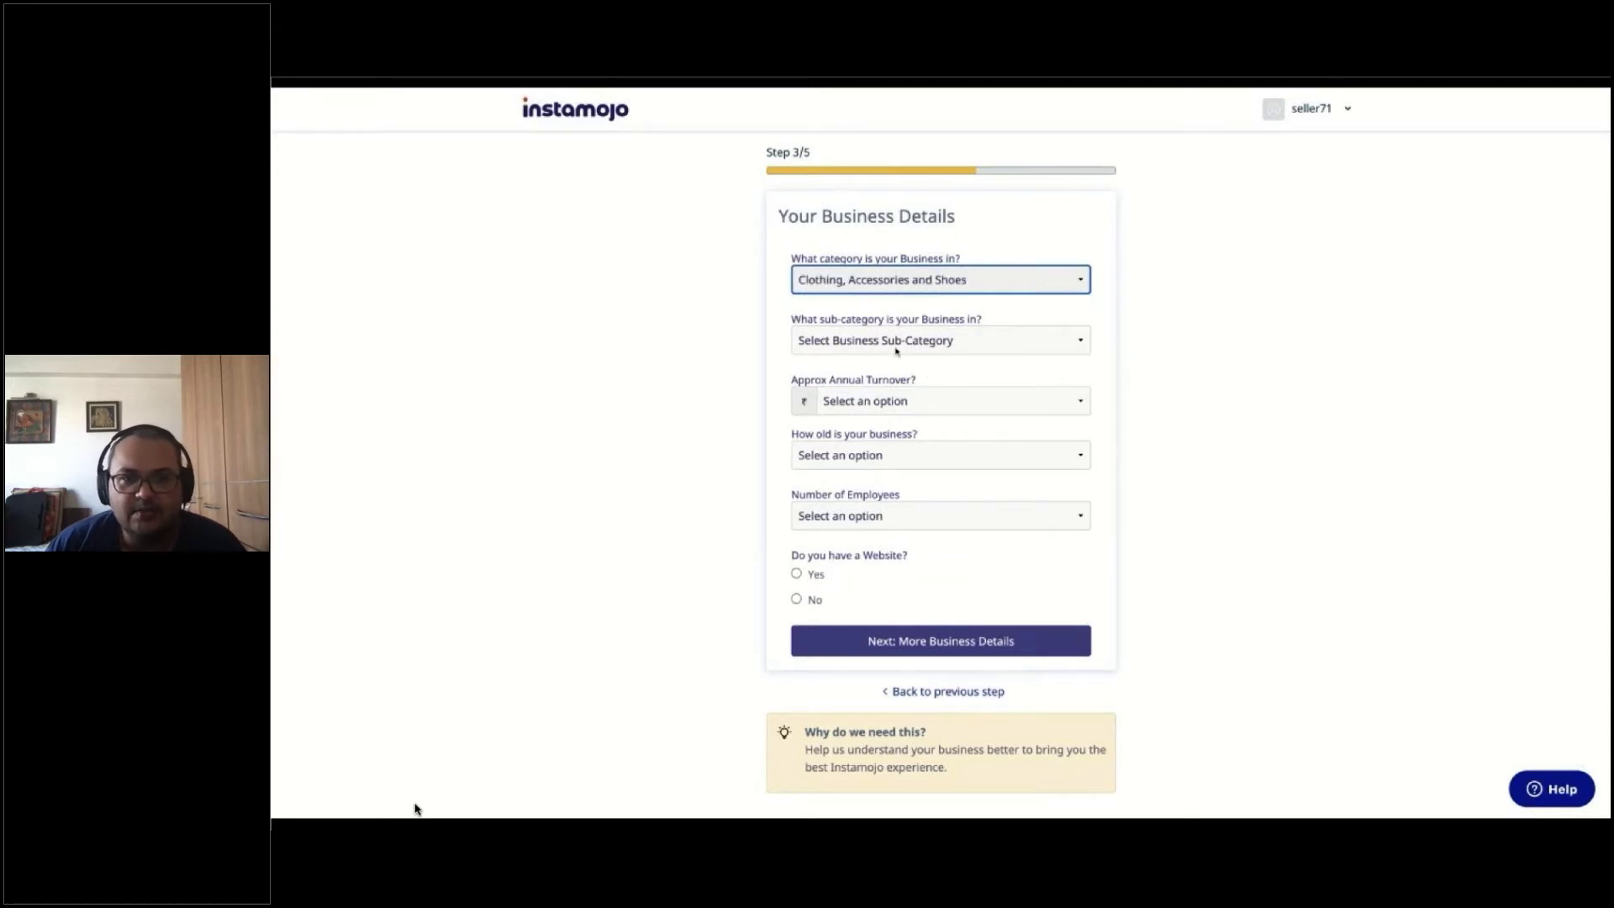
{"action": "left_click", "coordinate": [895, 351]}
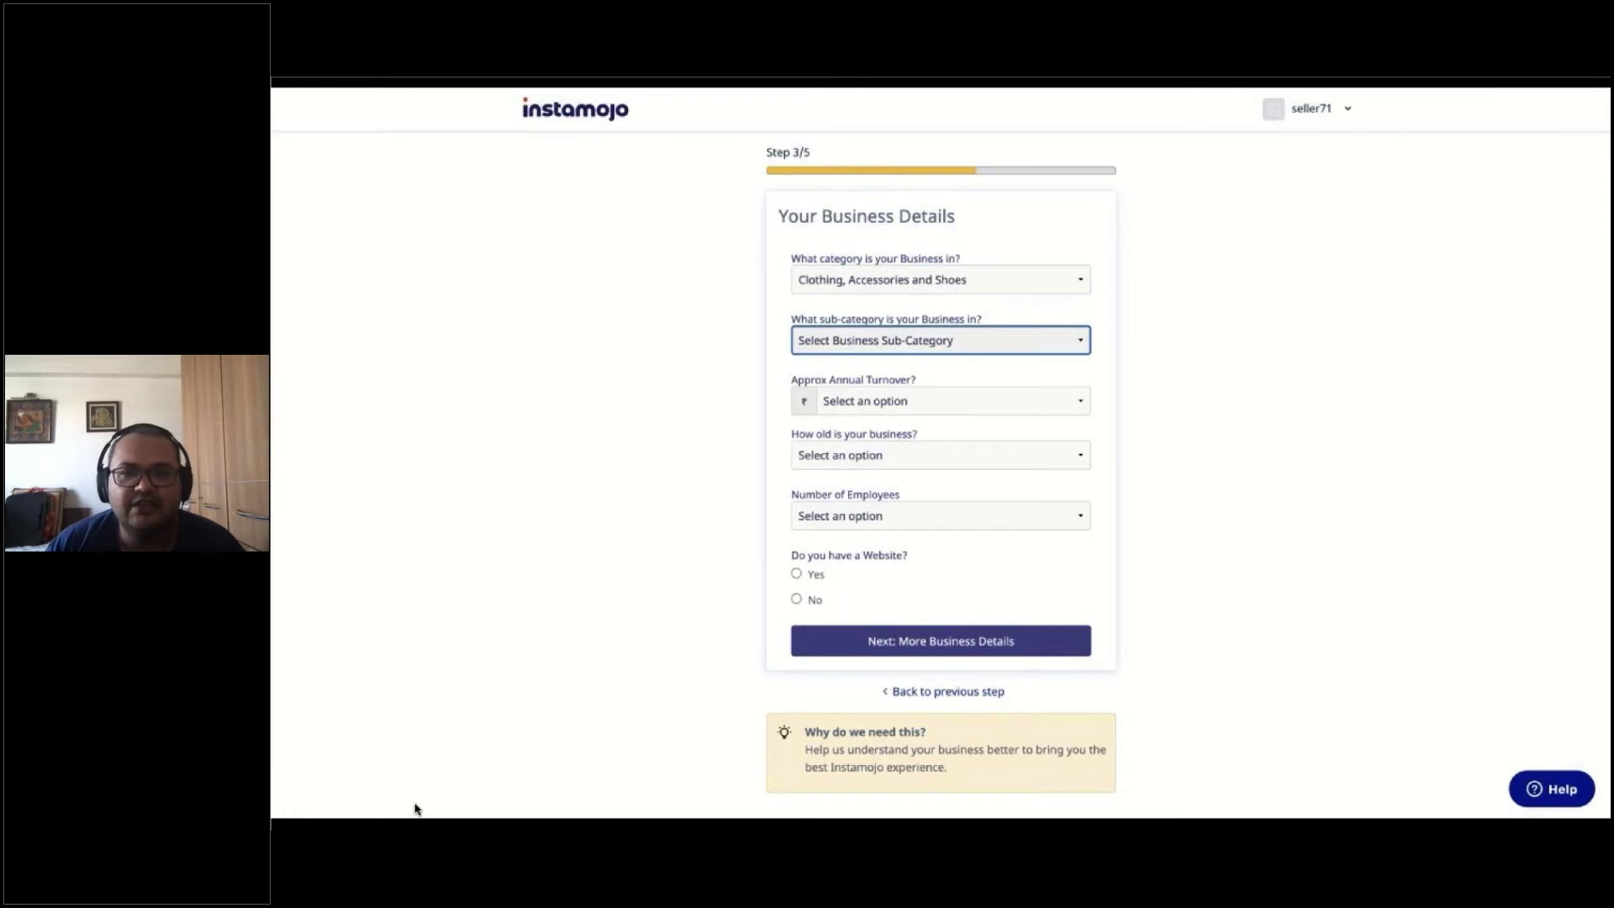
{"action": "left_click", "coordinate": [883, 393]}
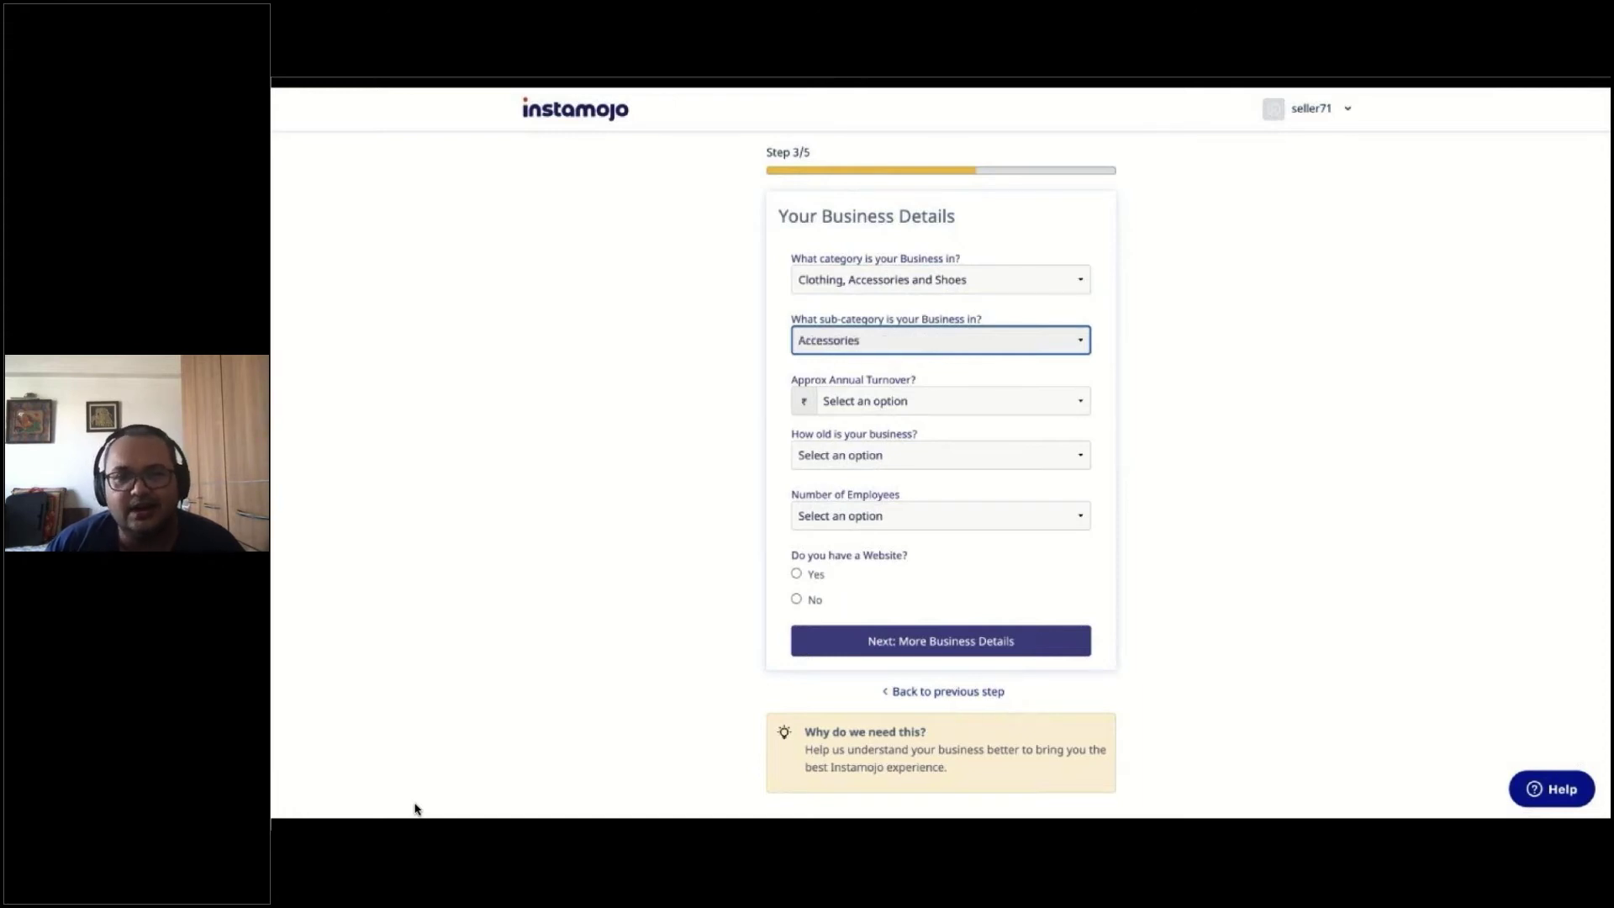
{"action": "left_click", "coordinate": [883, 410]}
{"action": "left_click", "coordinate": [887, 441]}
{"action": "left_click", "coordinate": [894, 458]}
{"action": "left_click", "coordinate": [894, 458]}
{"action": "left_click", "coordinate": [895, 518]}
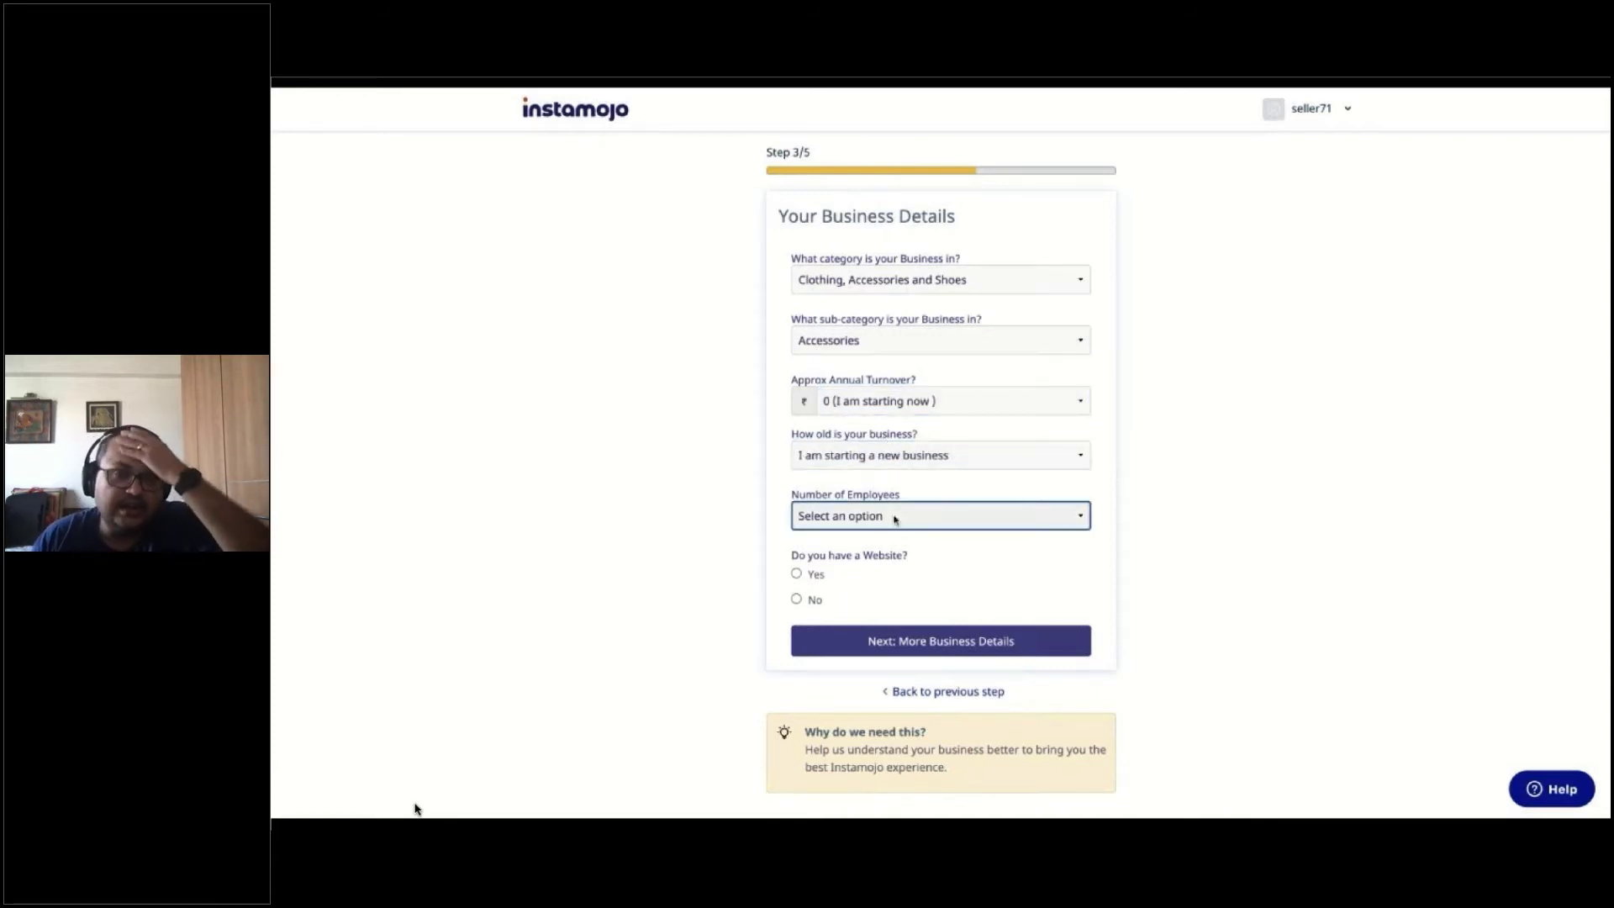
{"action": "left_click", "coordinate": [895, 537]}
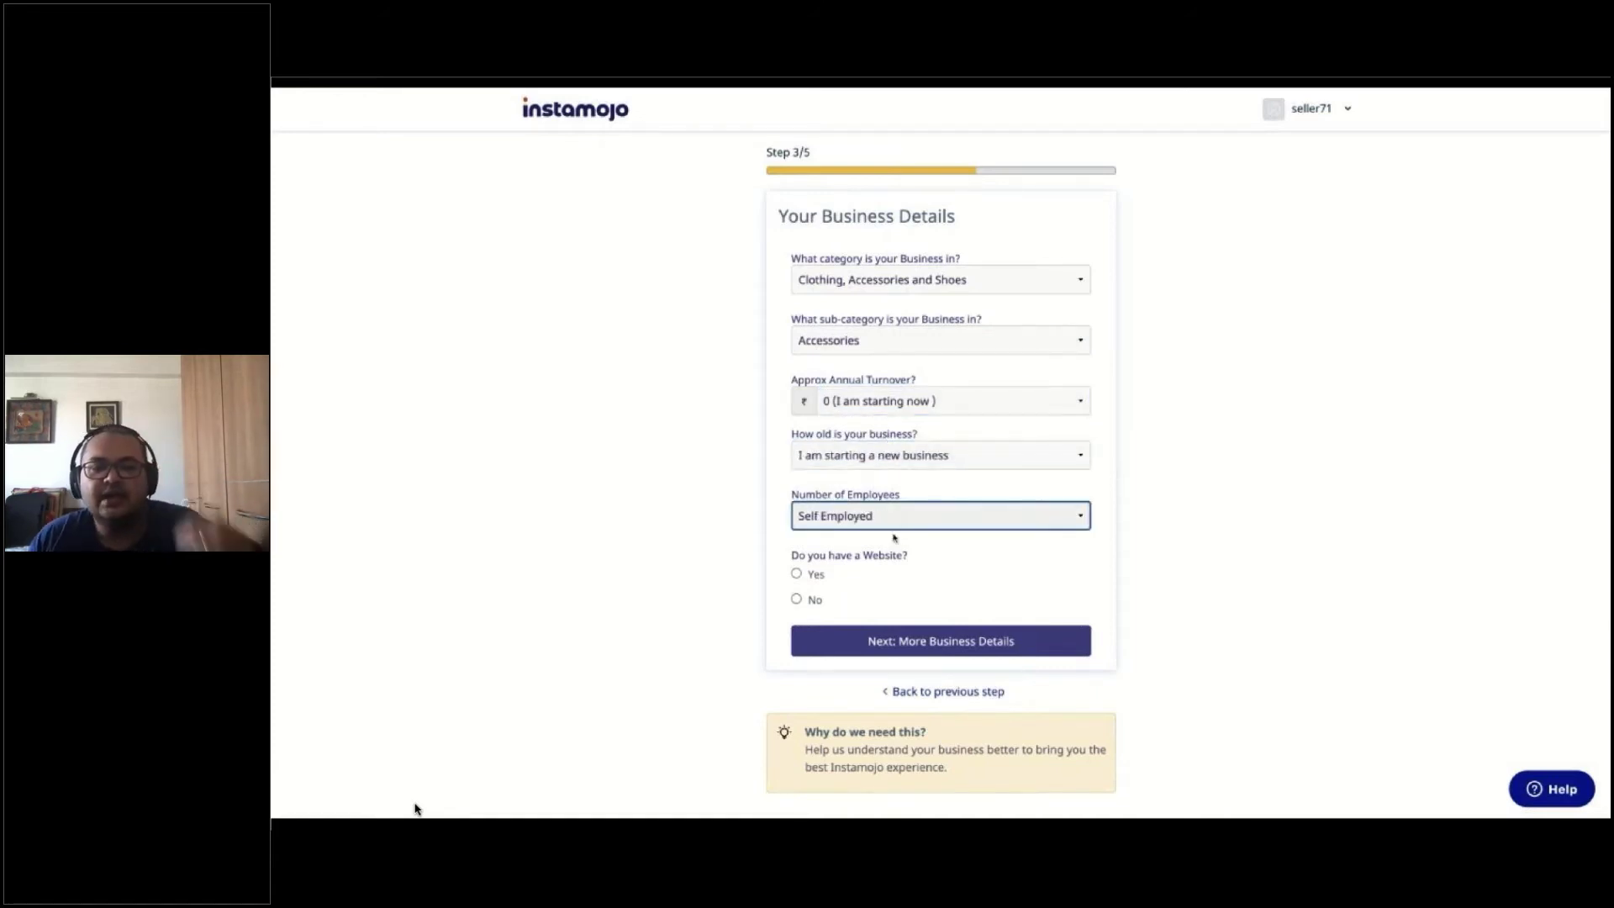
{"action": "left_click", "coordinate": [813, 578]}
{"action": "left_click", "coordinate": [851, 643]}
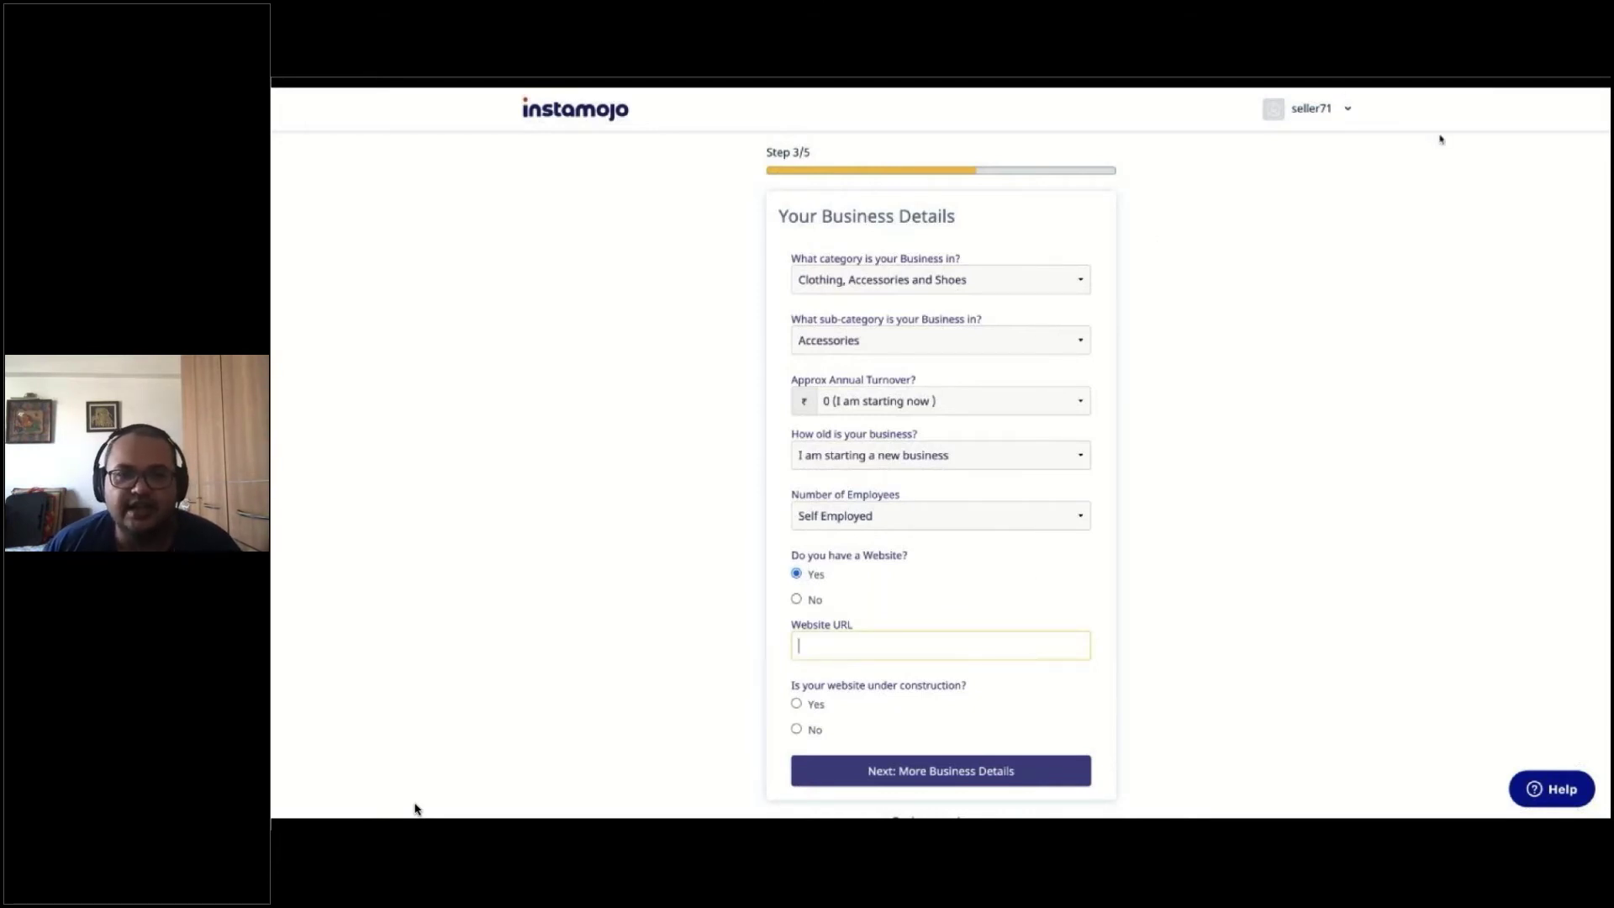
{"action": "left_click", "coordinate": [1463, 88]}
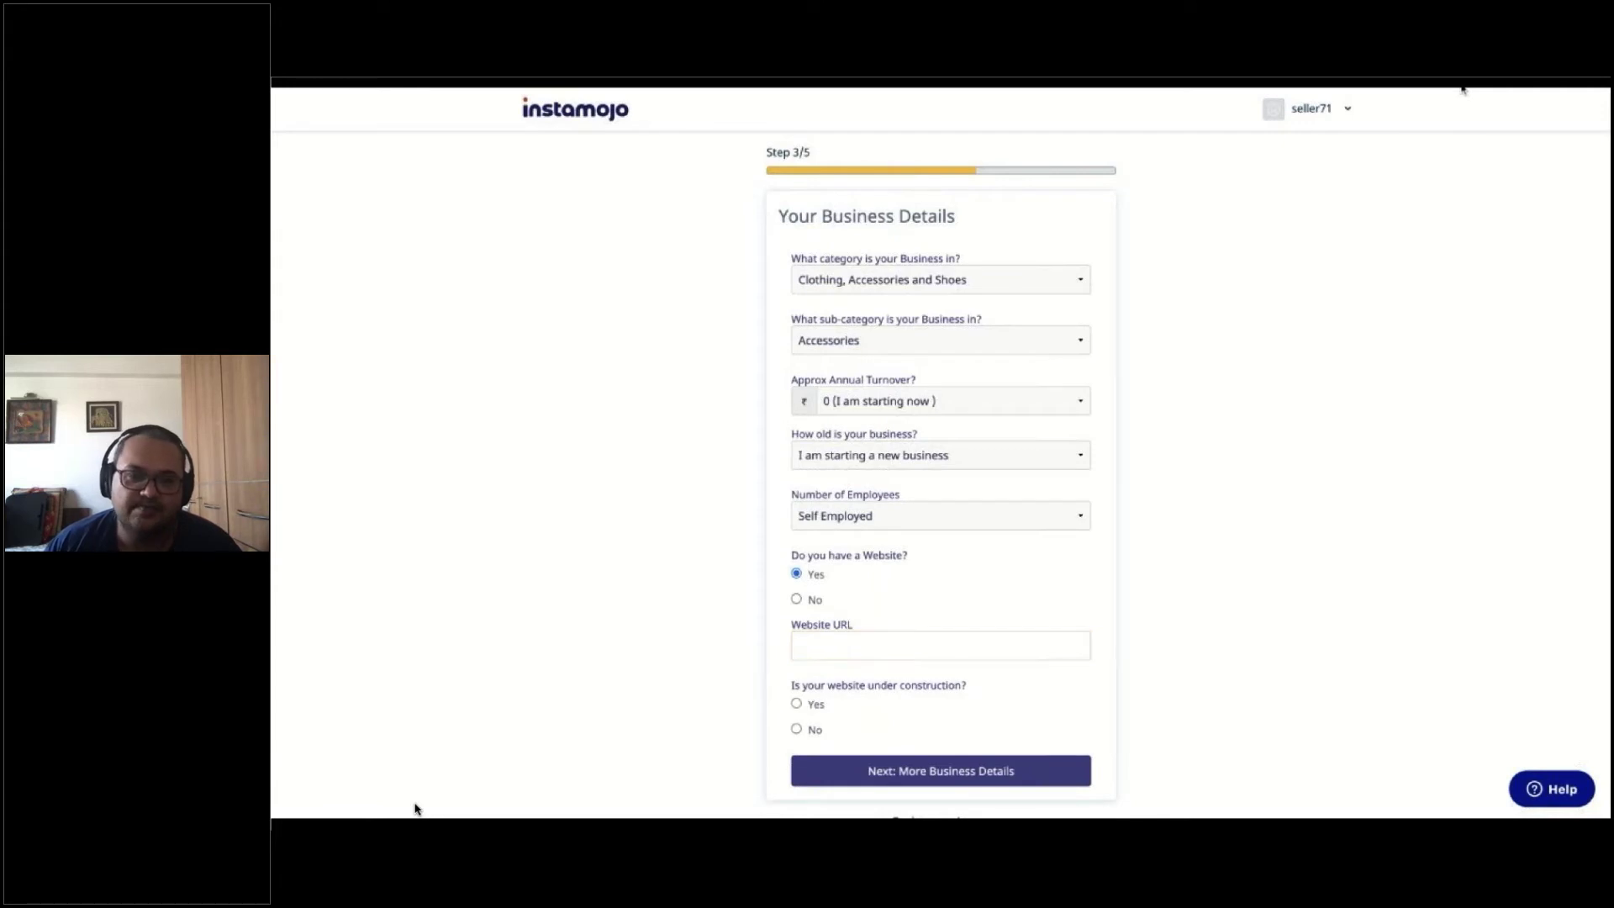
{"action": "left_click", "coordinate": [975, 639]}
{"action": "type", "text": "https://create-test-site.com/"}
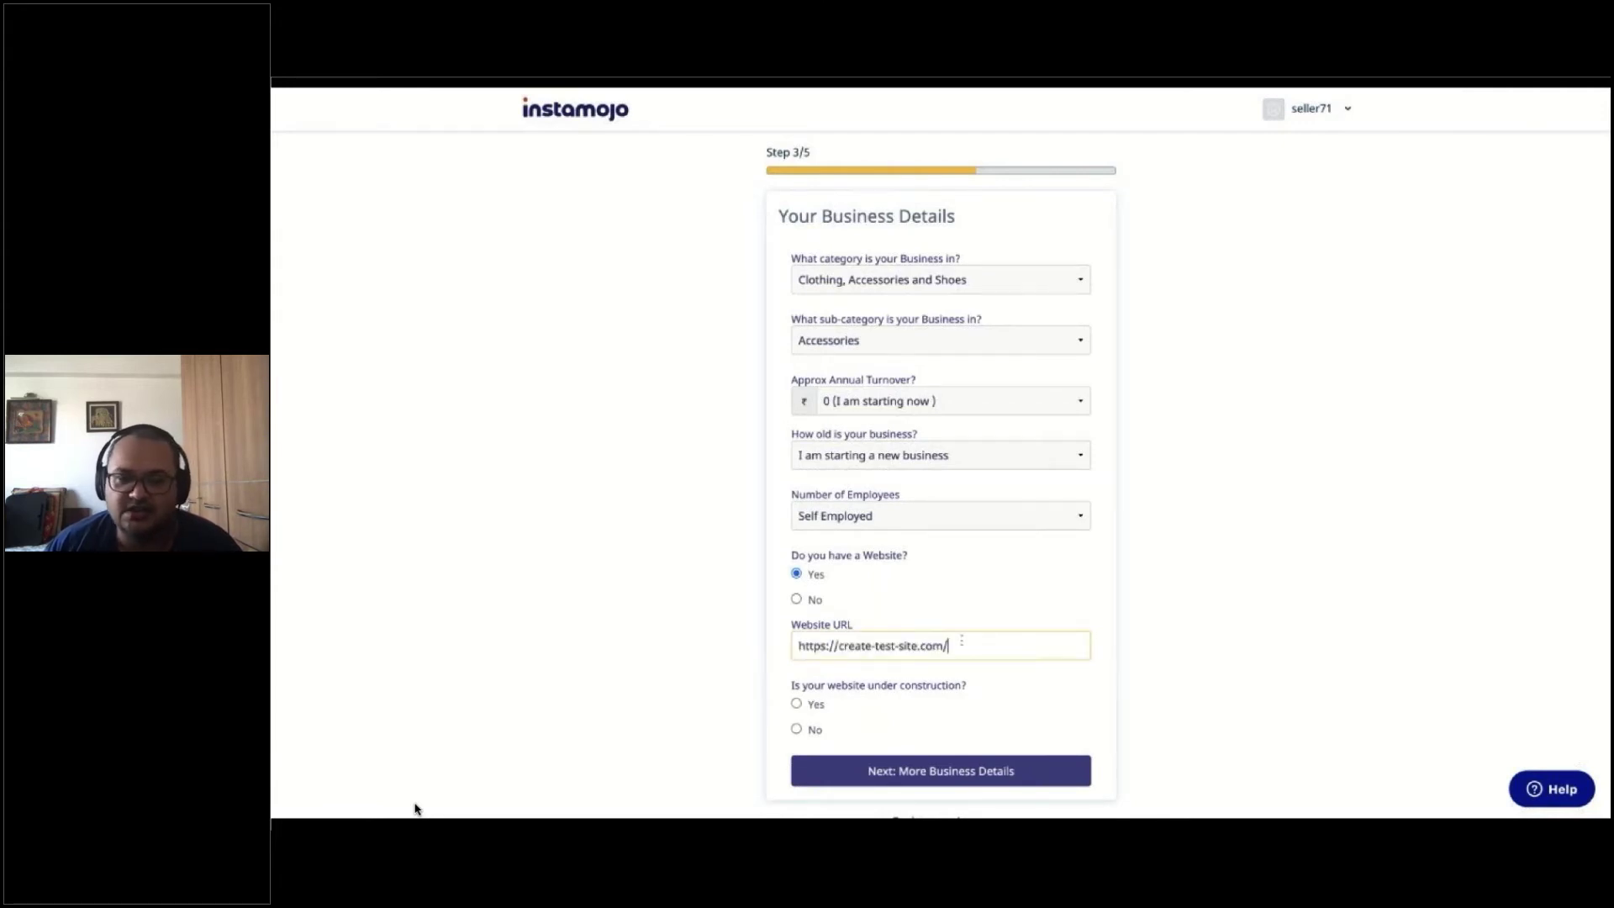
{"action": "left_click", "coordinate": [799, 706]}
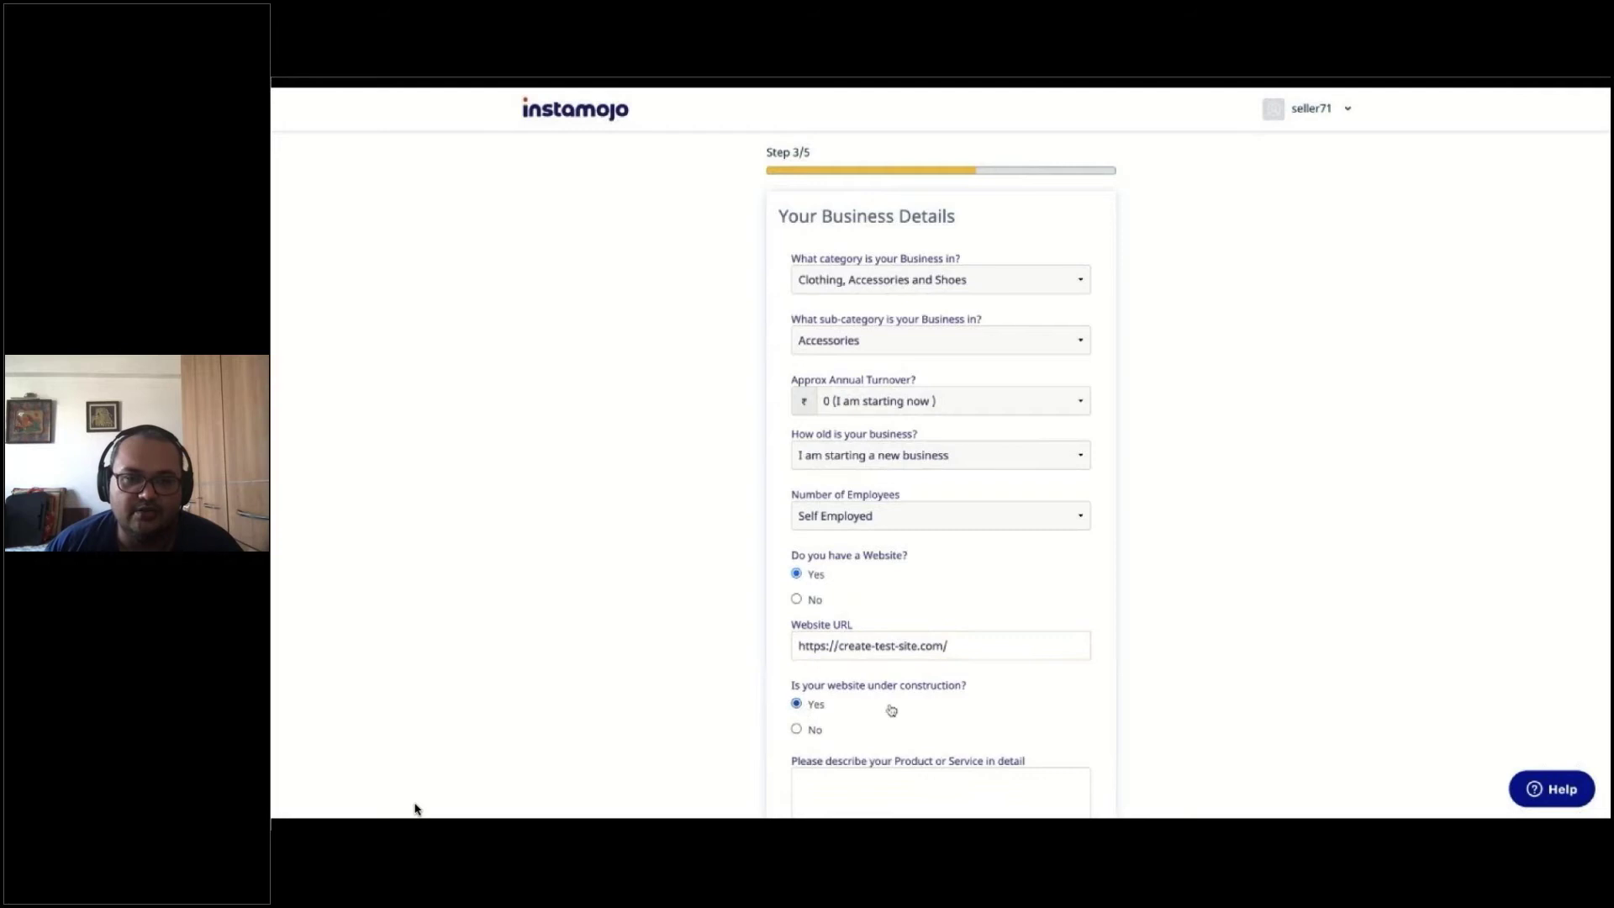
{"action": "scroll", "coordinate": [891, 711], "scroll_direction": "down", "scroll_amount": 3}
Describe it as a test site for clothing, accessories and virtual products; set under construction to No
{"action": "left_click", "coordinate": [885, 639]}
{"action": "type", "text": "Teast"}
{"action": "key", "text": "BackSpace"}
{"action": "key", "text": "BackSpace"}
{"action": "type", "text": "r"}
{"action": "key", "text": "BackSpace"}
{"action": "key", "text": "BackSpace"}
{"action": "type", "text": "t site"}
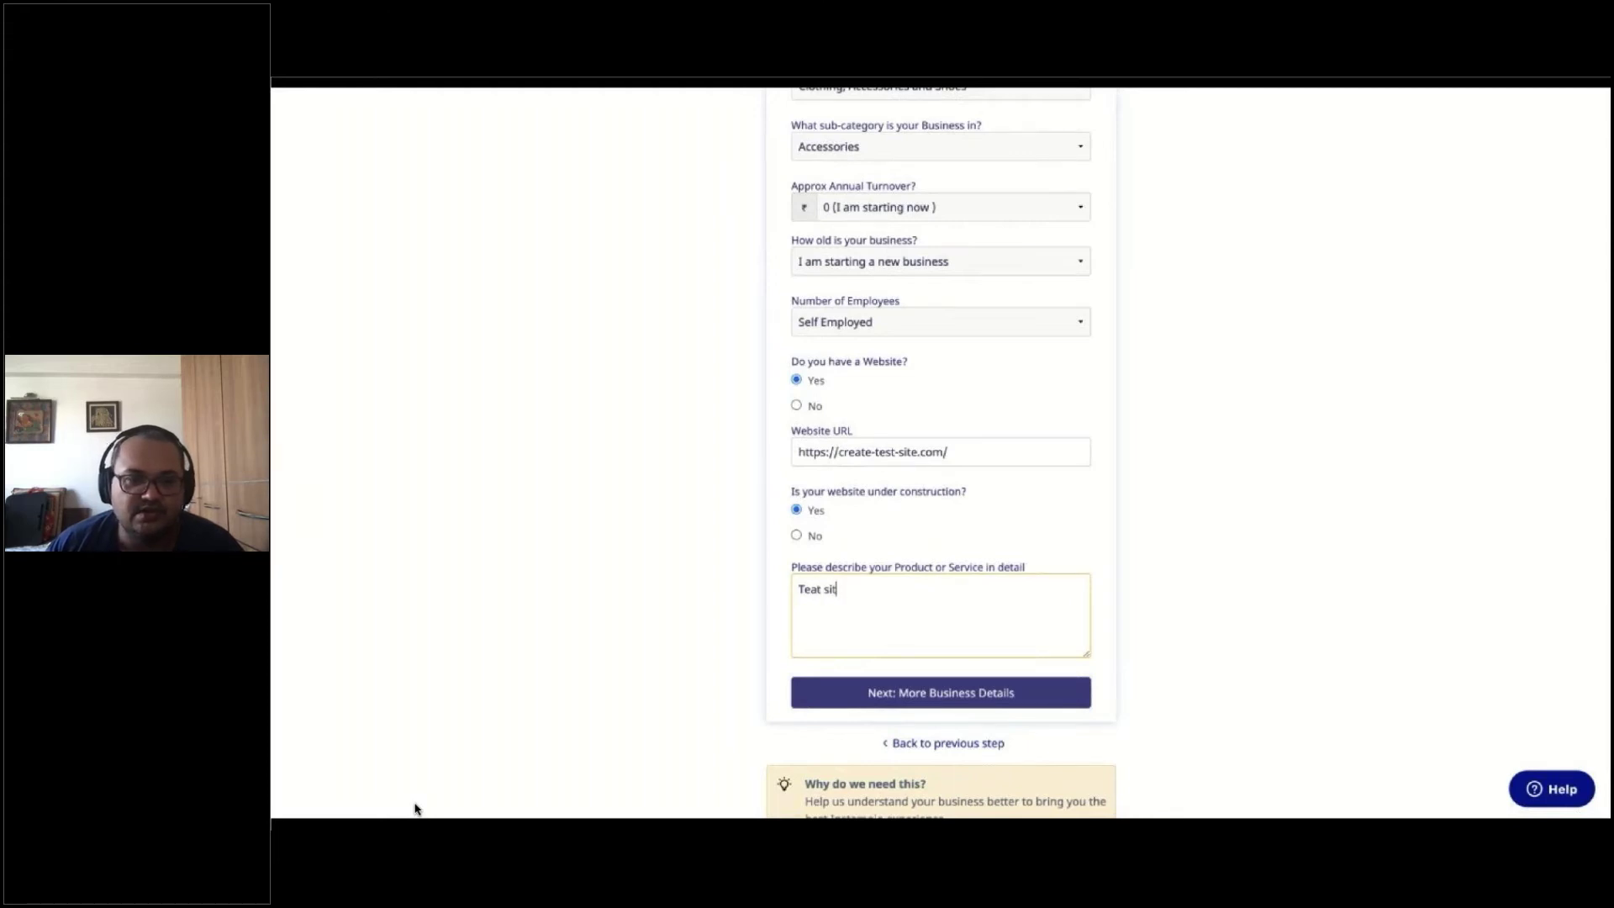
{"action": "key", "text": "BackSpace"}
{"action": "key", "text": "BackSpace"}
{"action": "key", "text": "BackSpace"}
{"action": "key", "text": "BackSpace"}
{"action": "key", "text": "BackSpace"}
{"action": "key", "text": "BackSpace"}
{"action": "key", "text": "BackSpace"}
{"action": "type", "text": "st site for"}
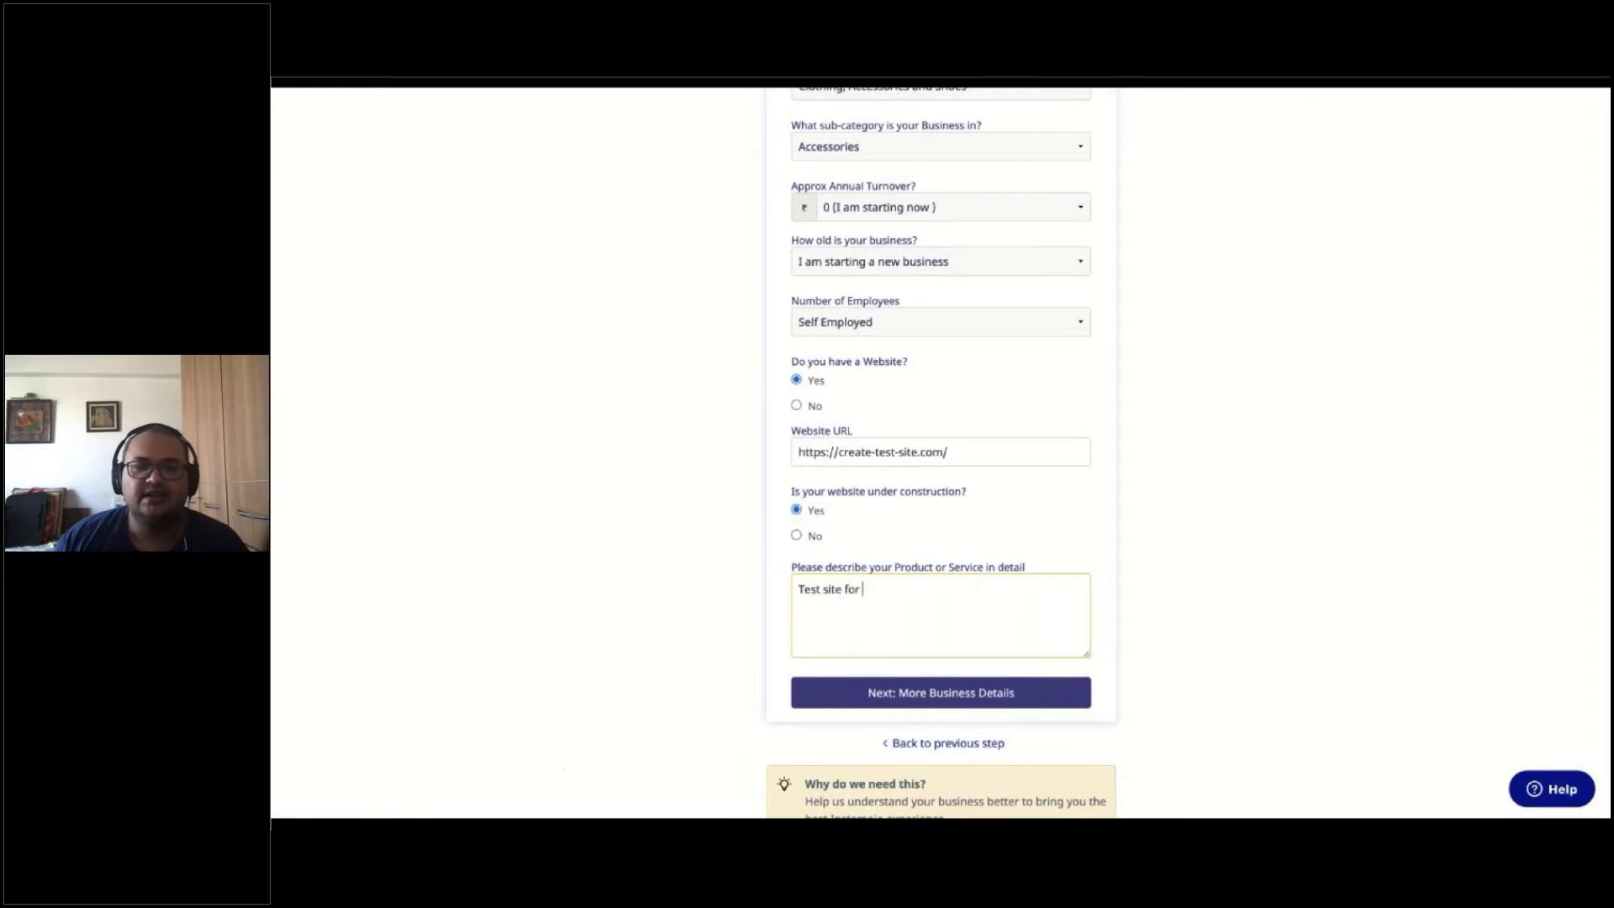
{"action": "type", "text": " cl"}
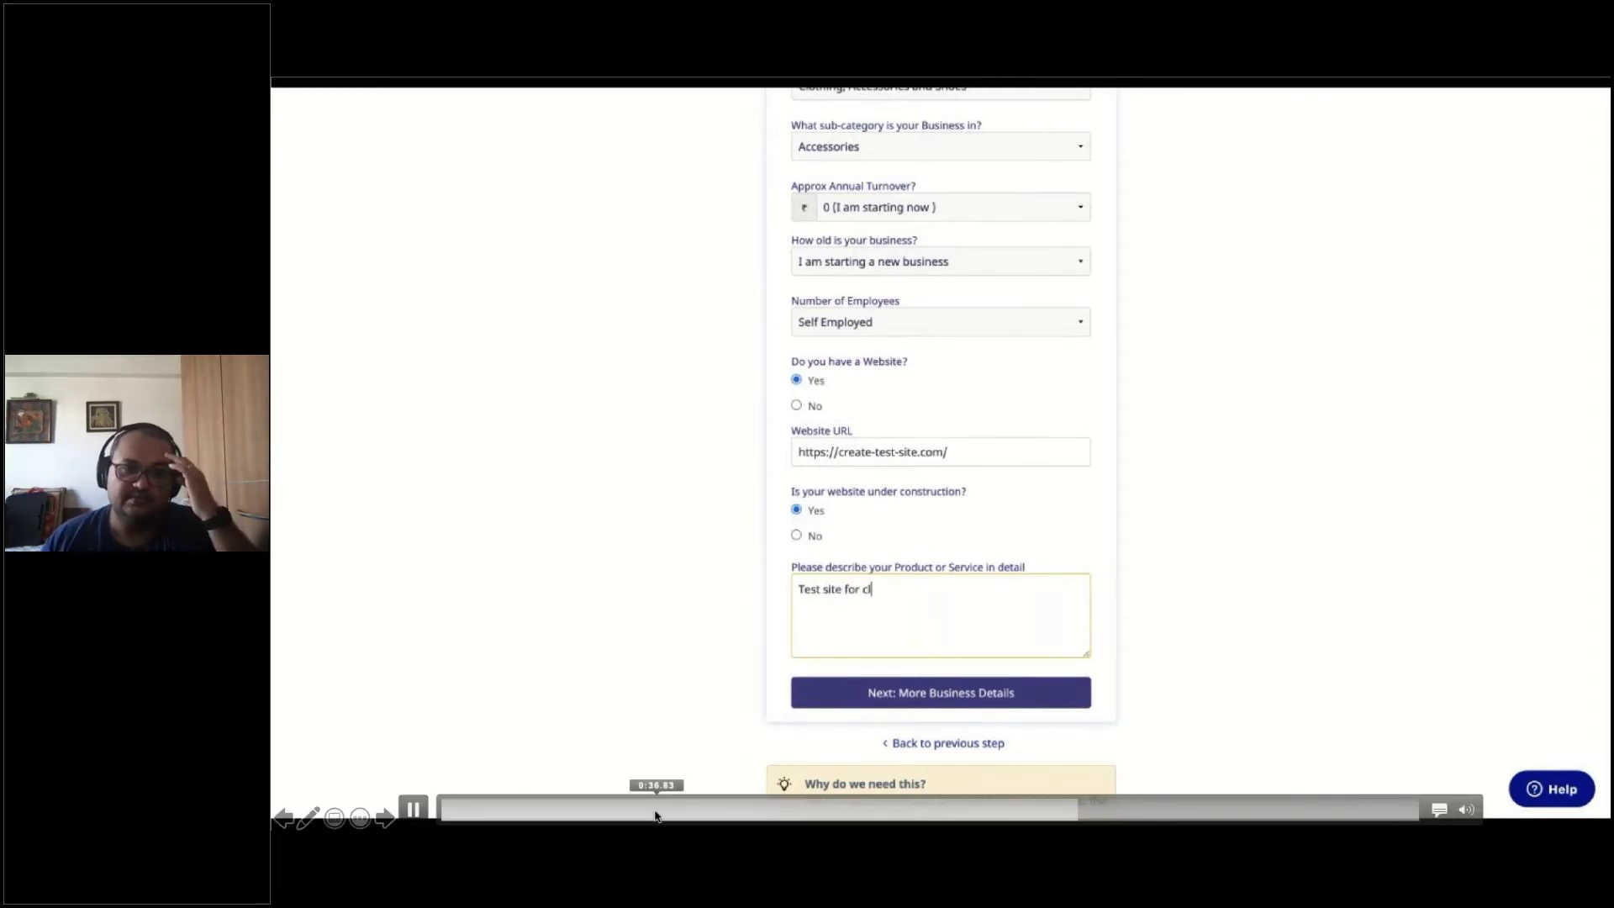
{"action": "type", "text": "othing and acce"}
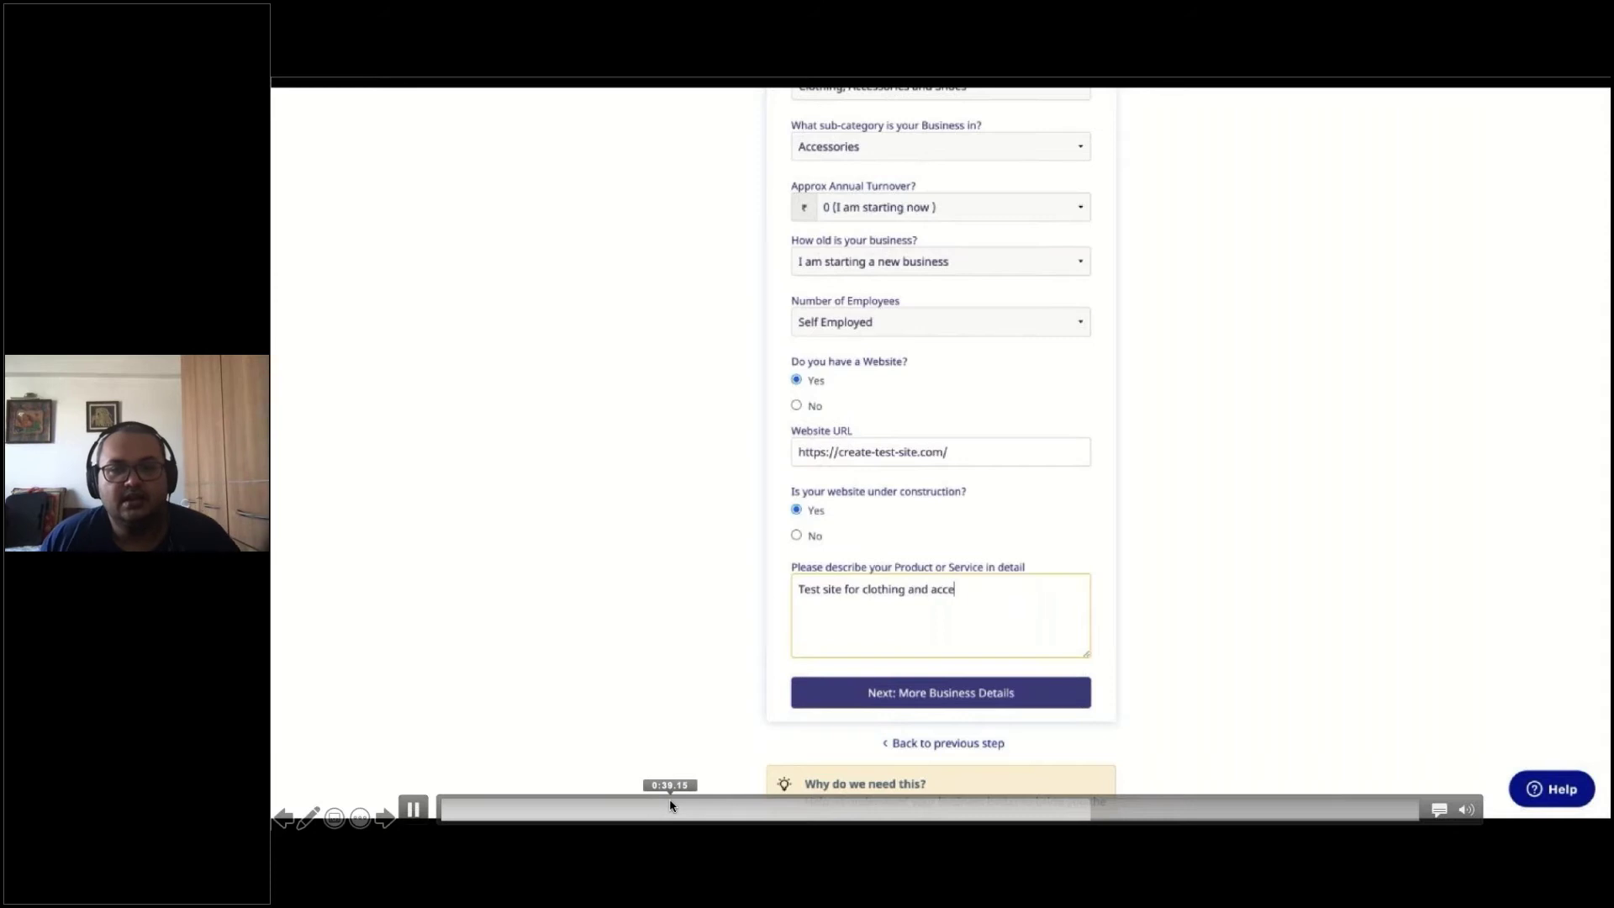
{"action": "type", "text": "ssories and virt"}
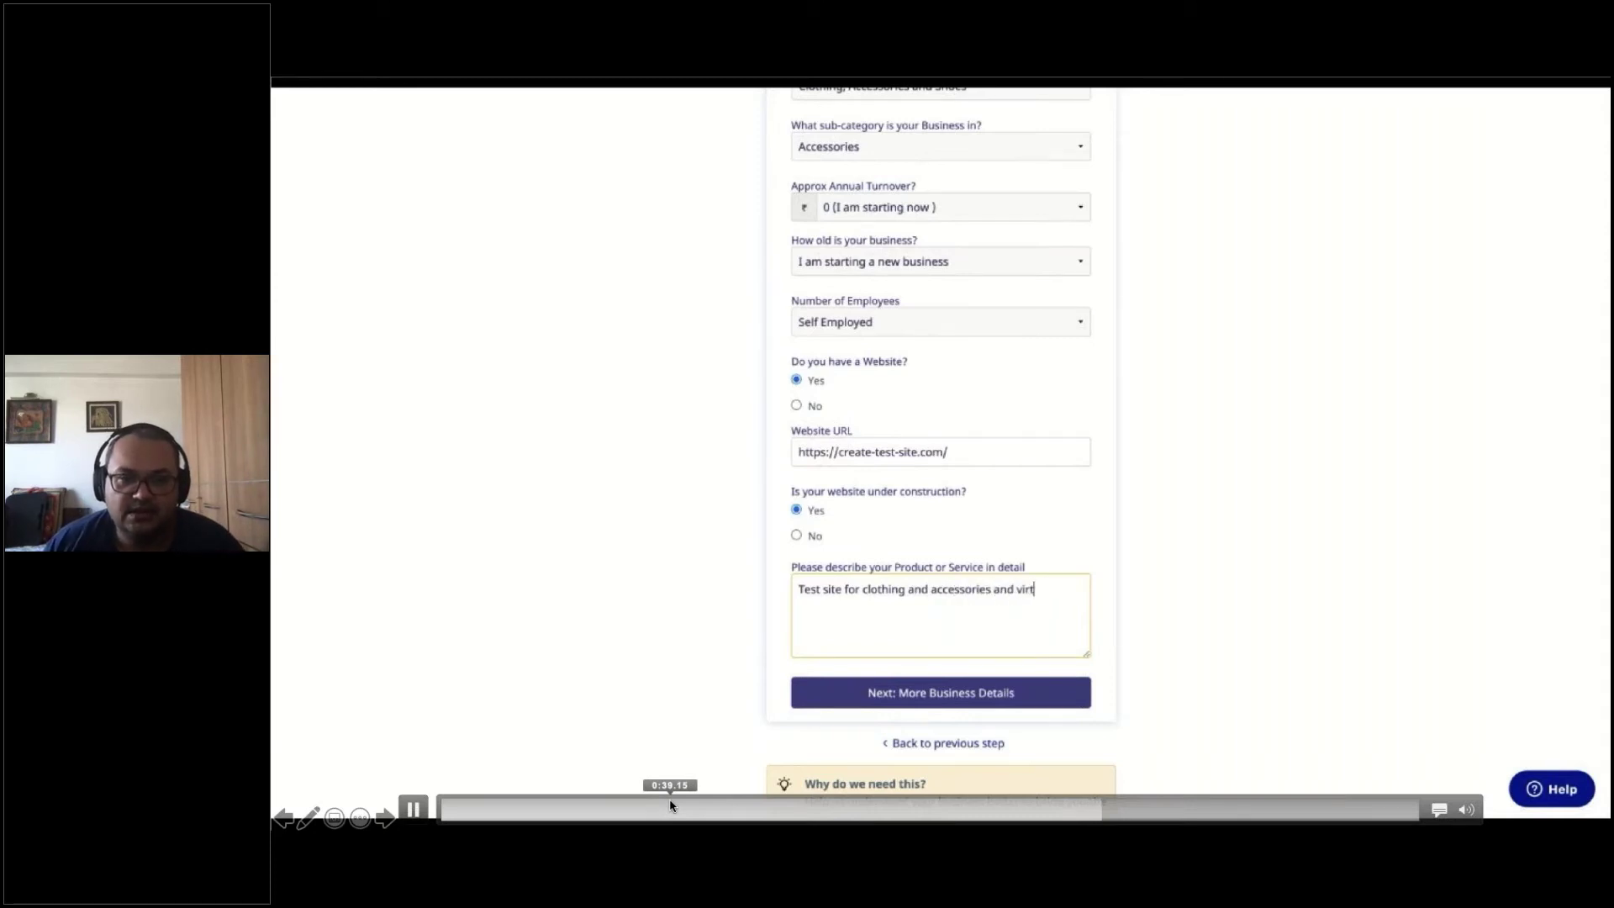
{"action": "type", "text": "ual products"}
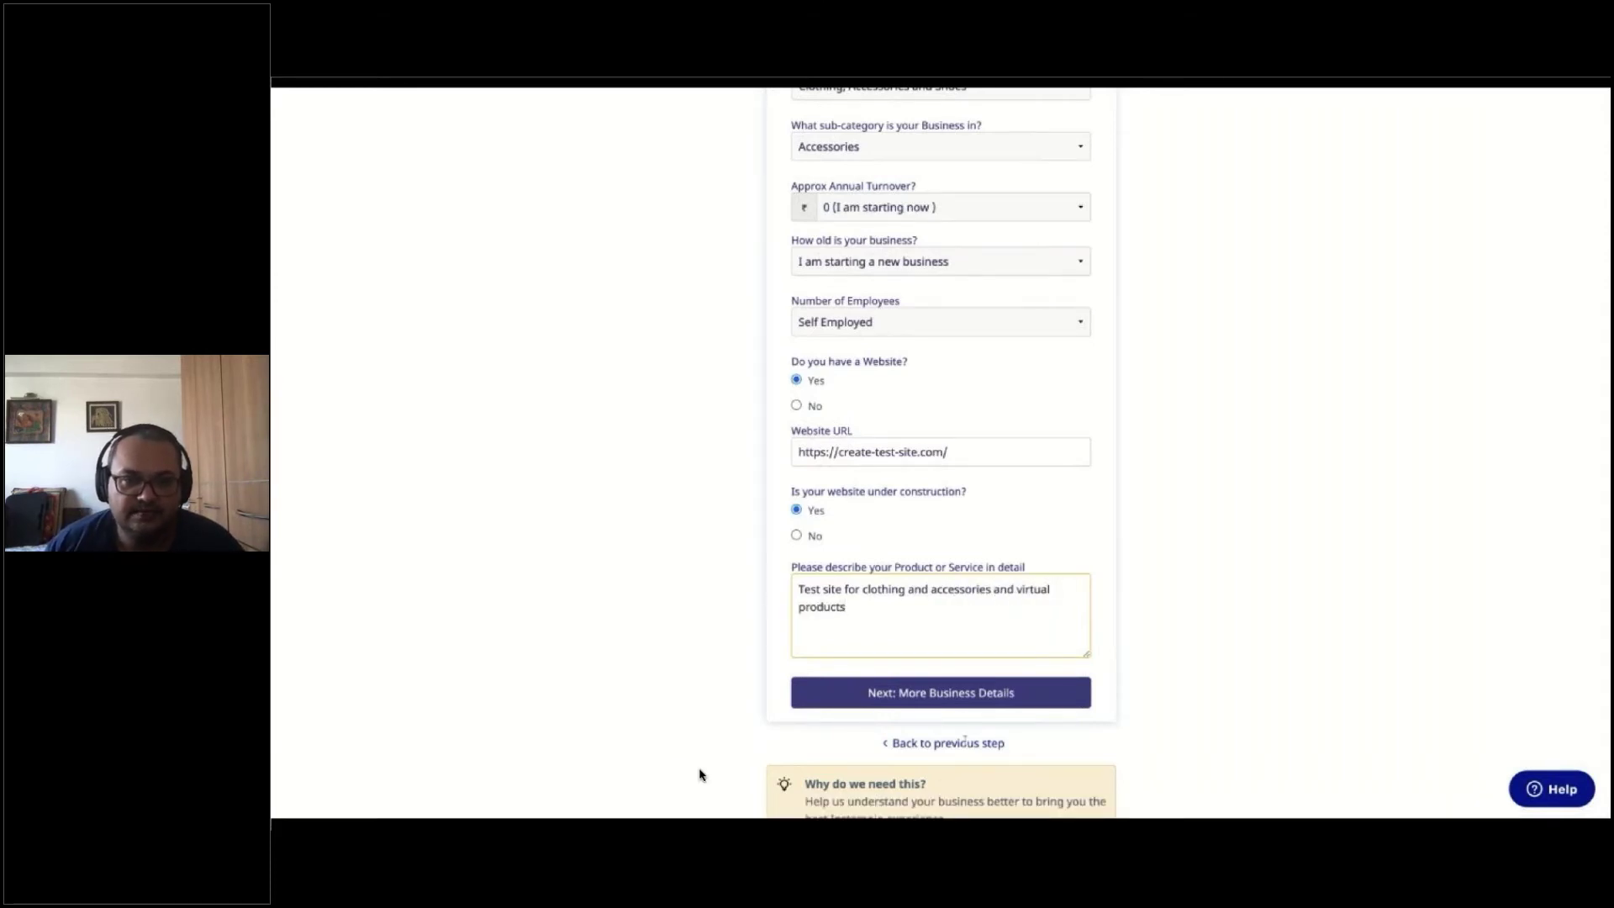
{"action": "left_click", "coordinate": [954, 695]}
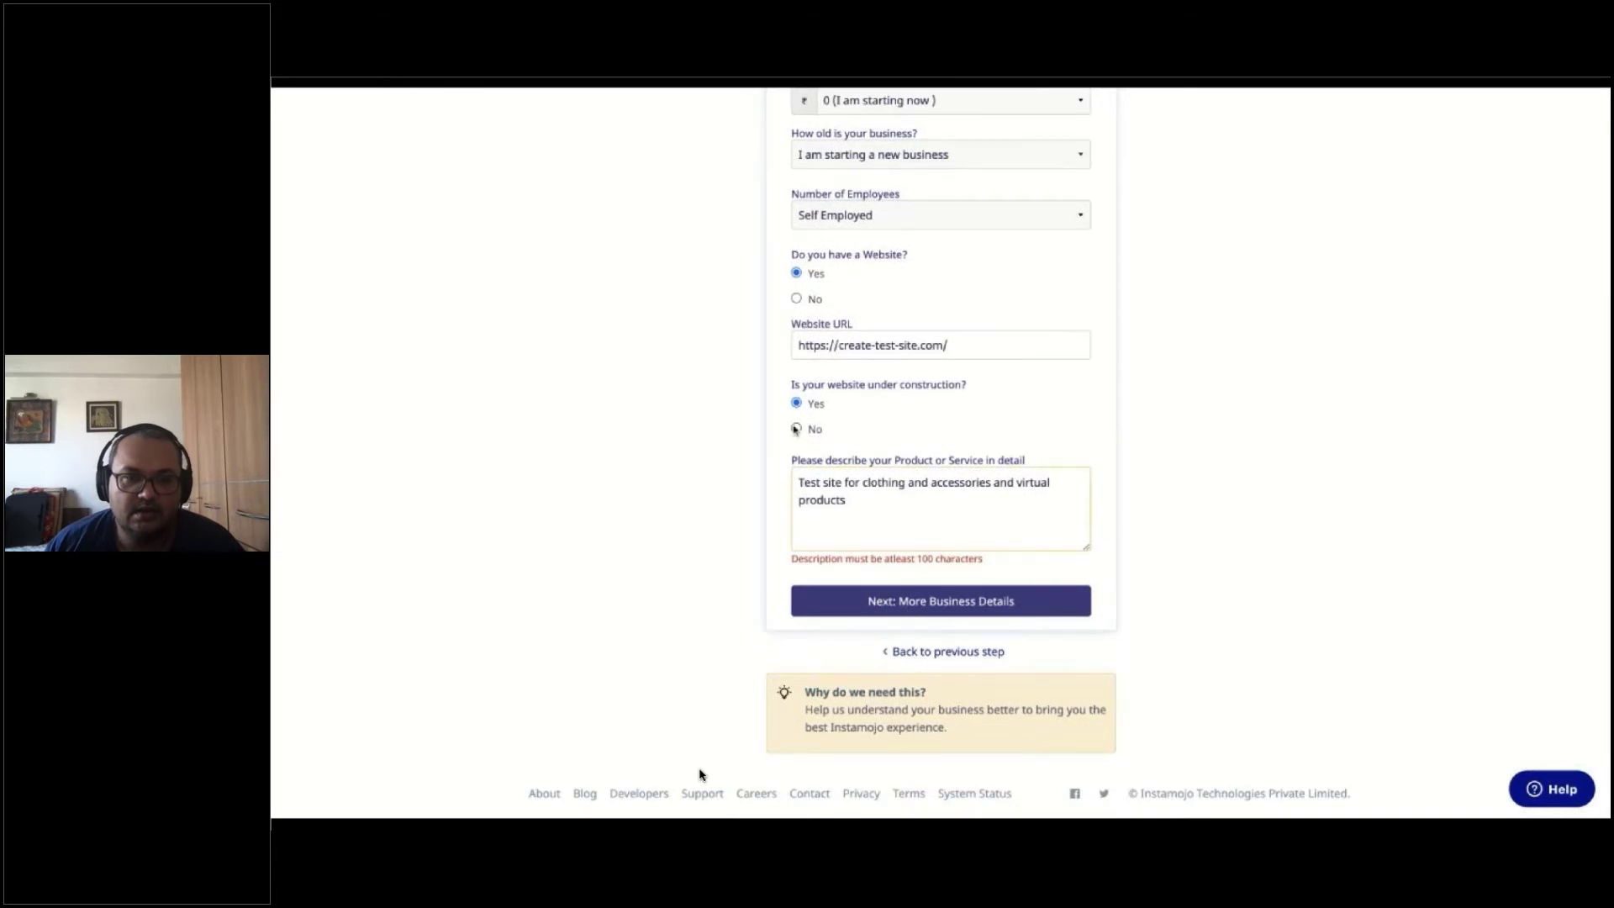
{"action": "left_click", "coordinate": [796, 430]}
Submit the business details and review the Congratulations page with its ₹10,000 monthly auto-approved limit
{"action": "left_click", "coordinate": [893, 593]}
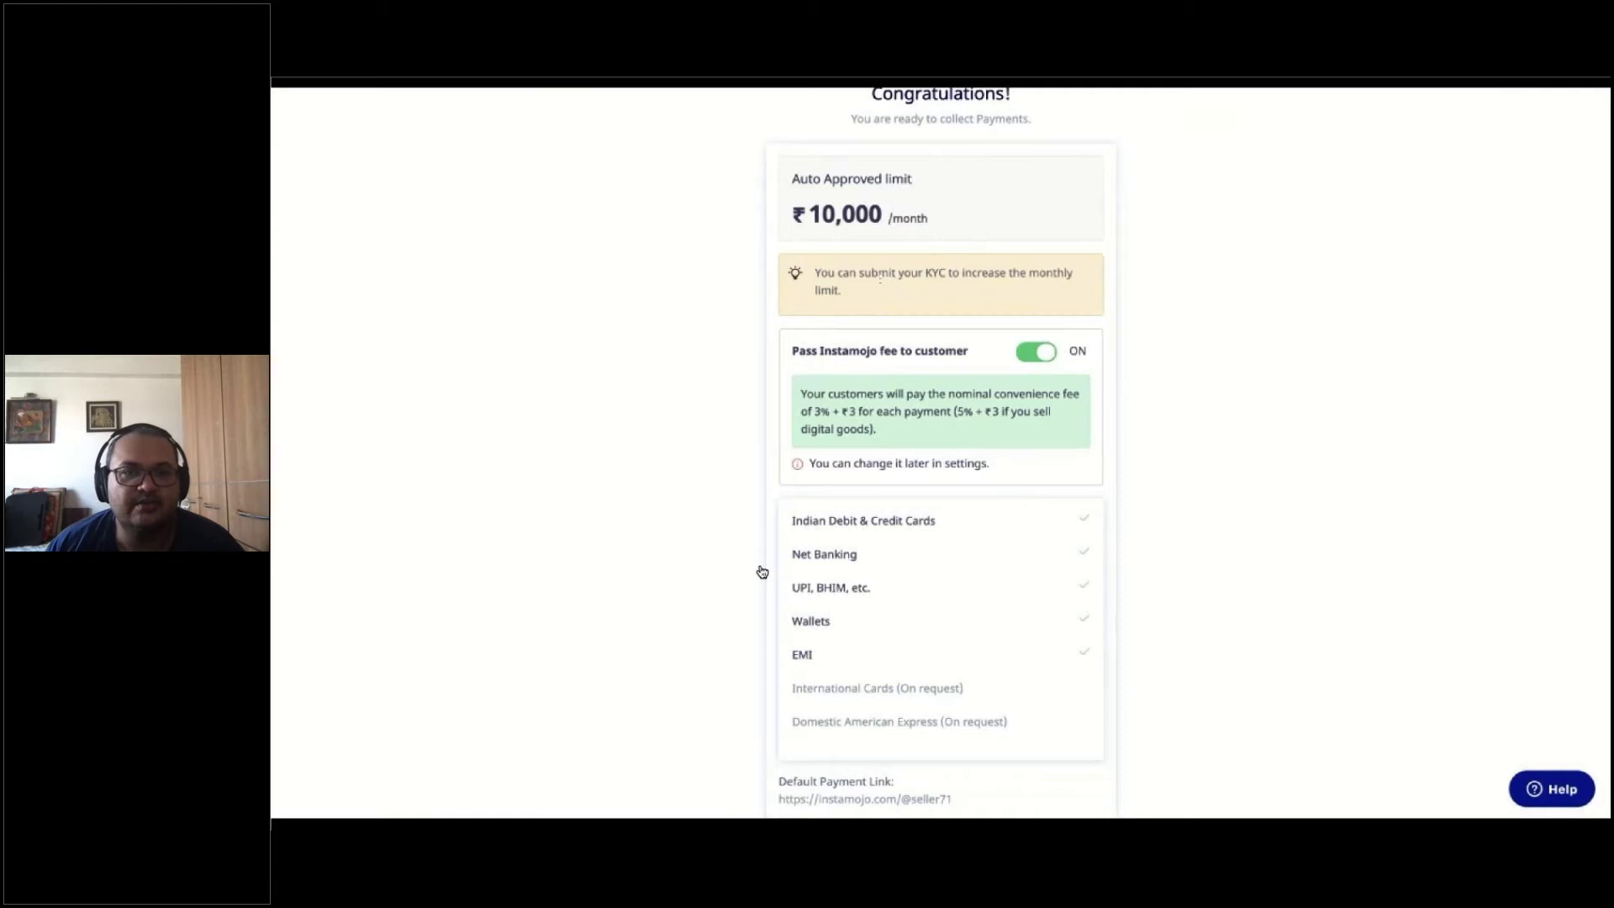
{"action": "mouse_move", "coordinate": [425, 798]}
{"action": "left_click", "coordinate": [411, 810]}
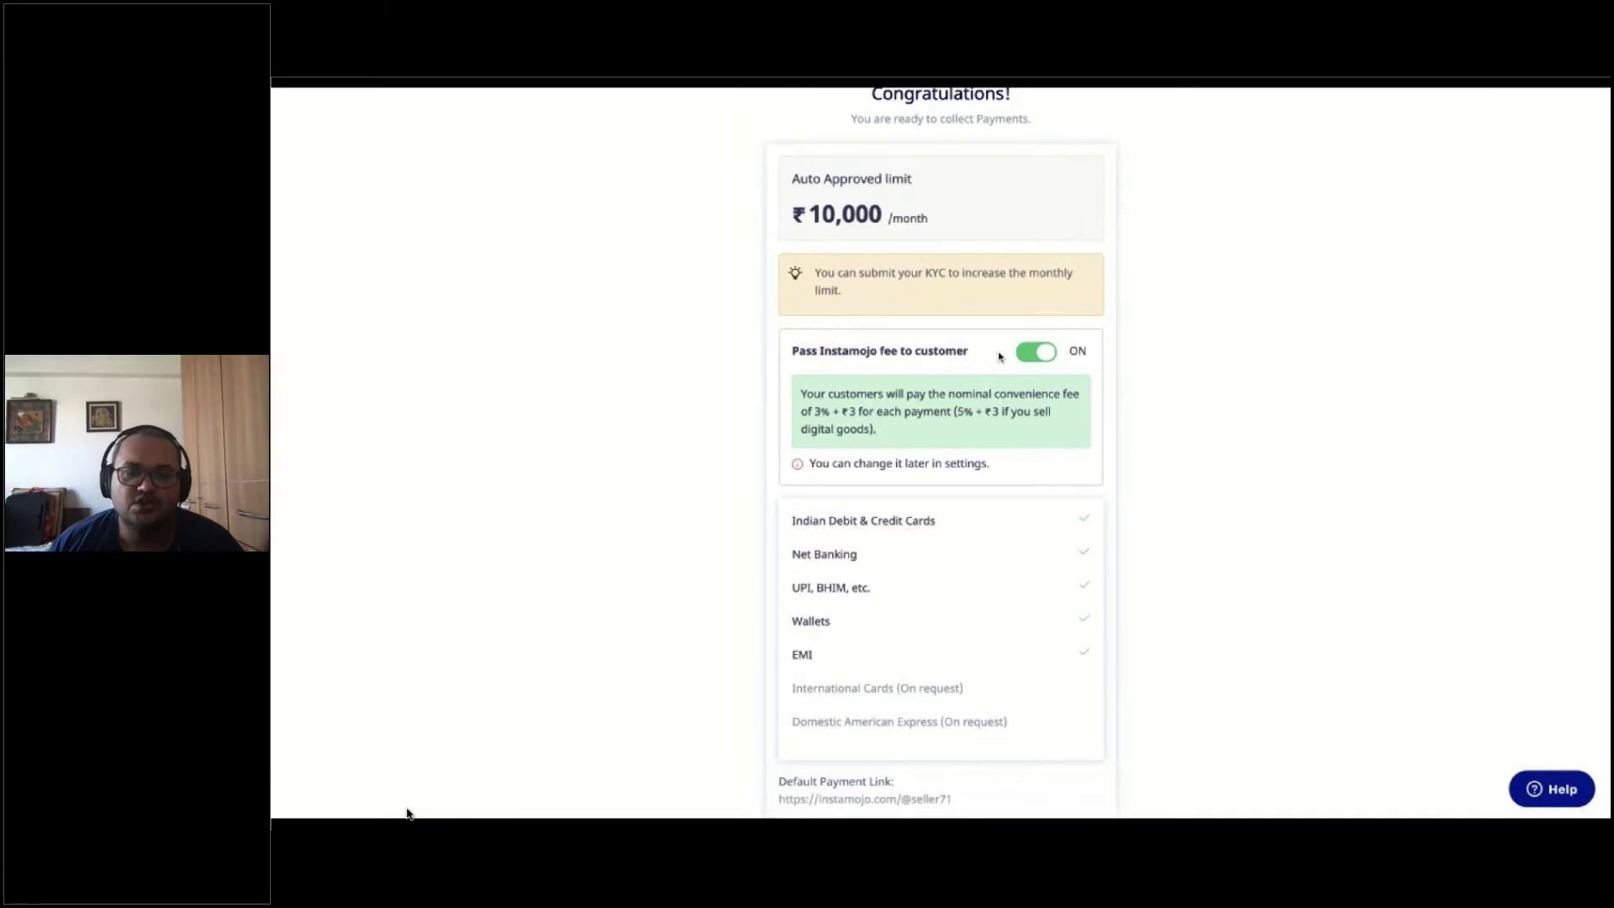
{"action": "mouse_move", "coordinate": [454, 807]}
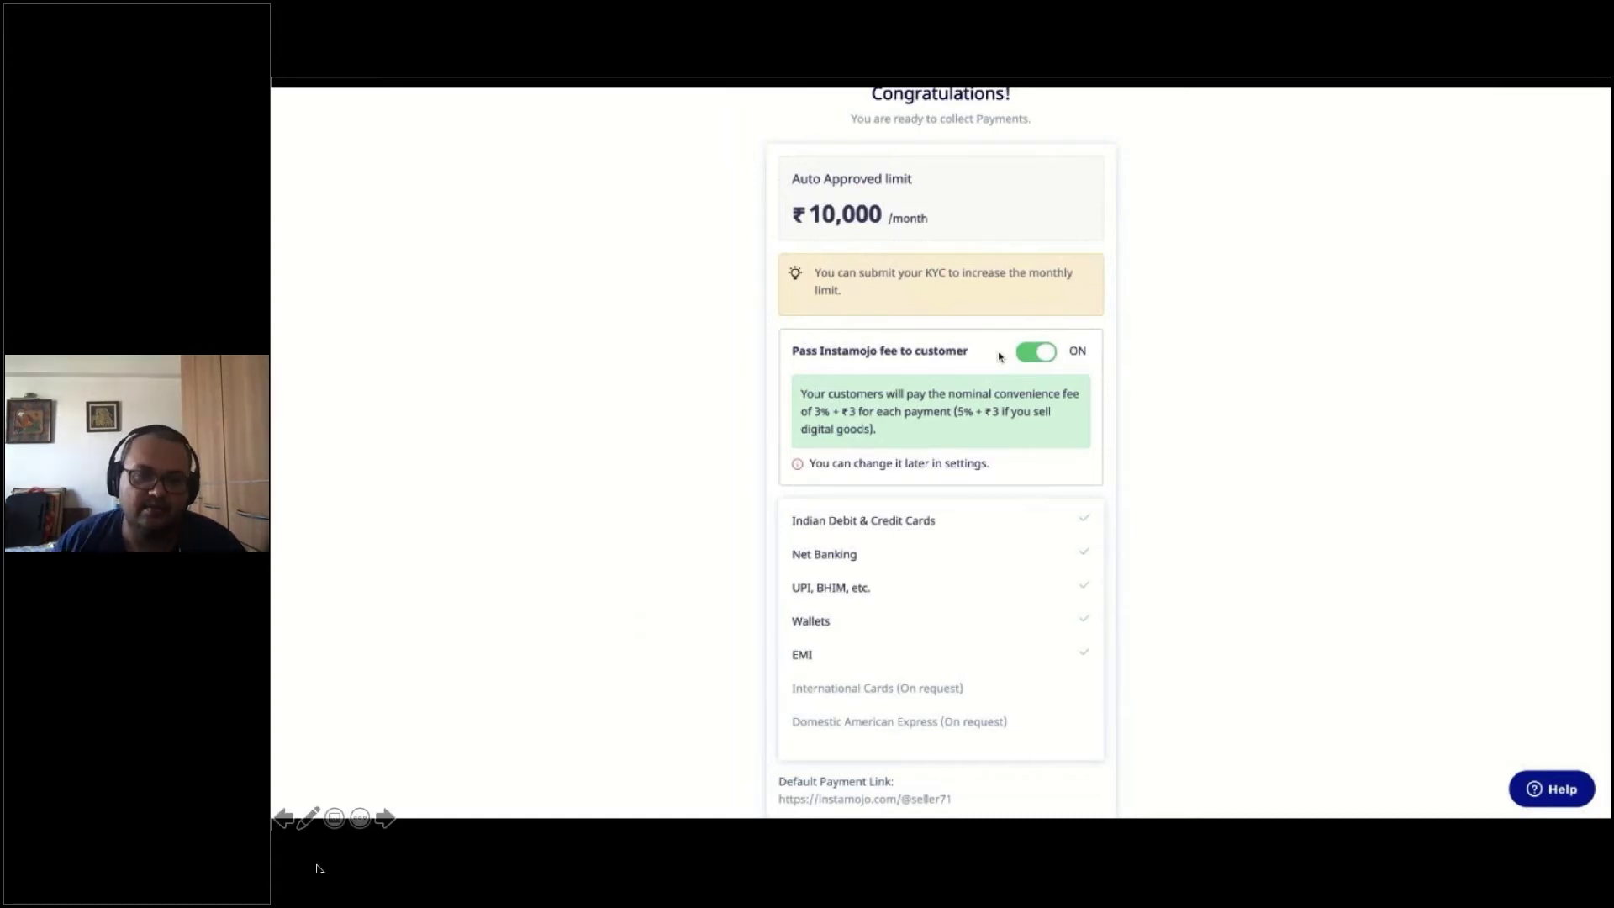
{"action": "left_click", "coordinate": [411, 812]}
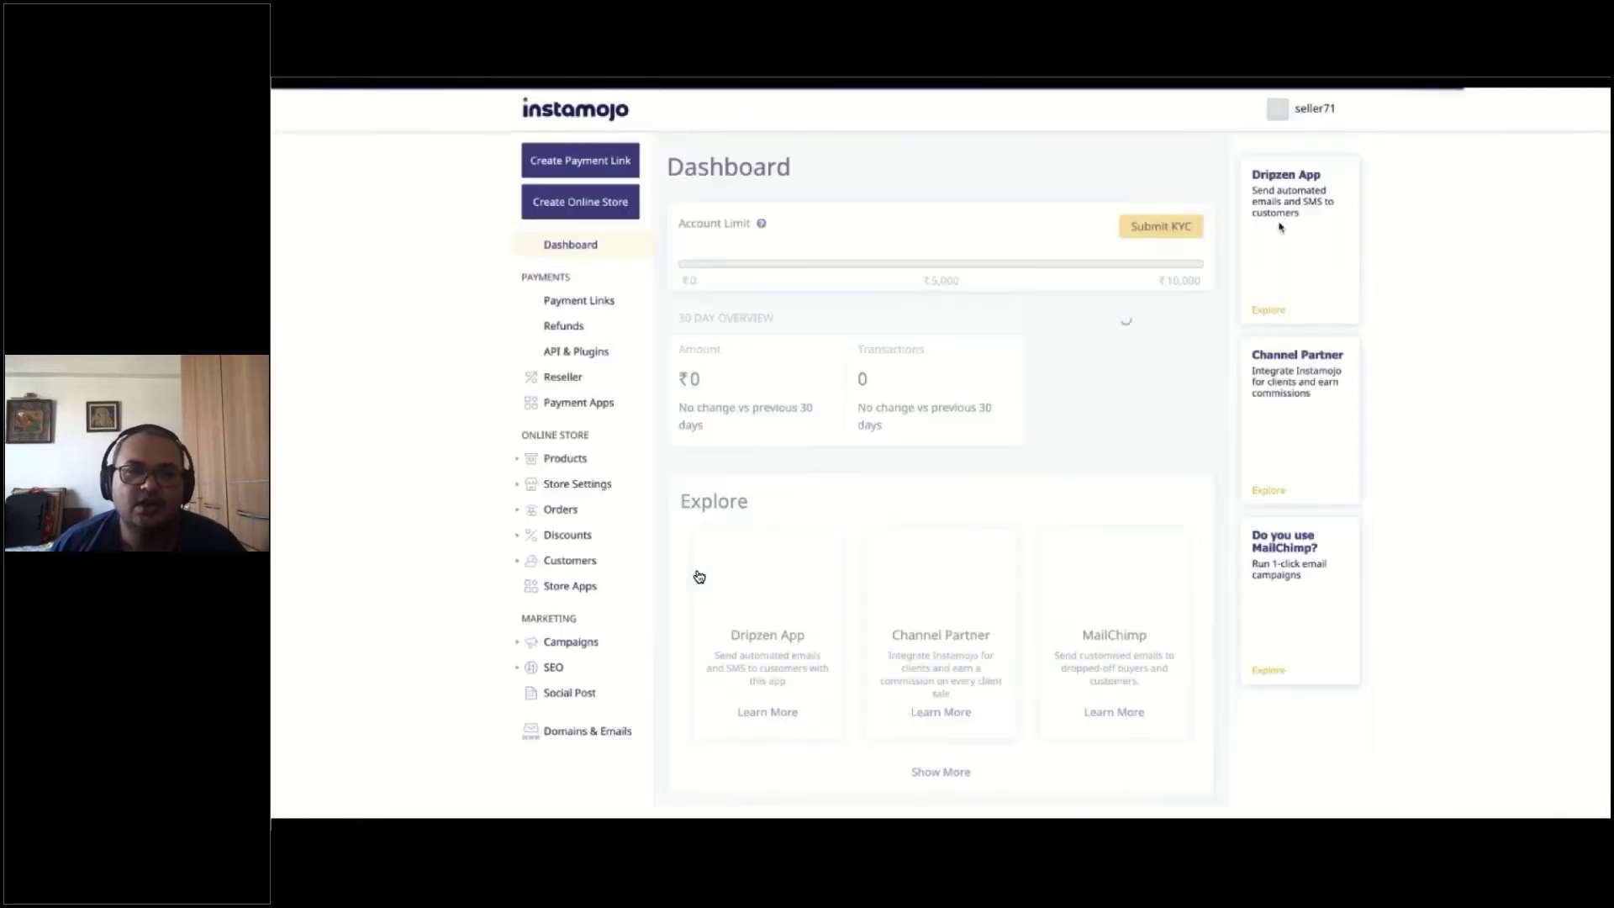
Open Instamojo's API & Plugins page listing the Private API Key, Auth Token and Salt
{"action": "mouse_move", "coordinate": [407, 814]}
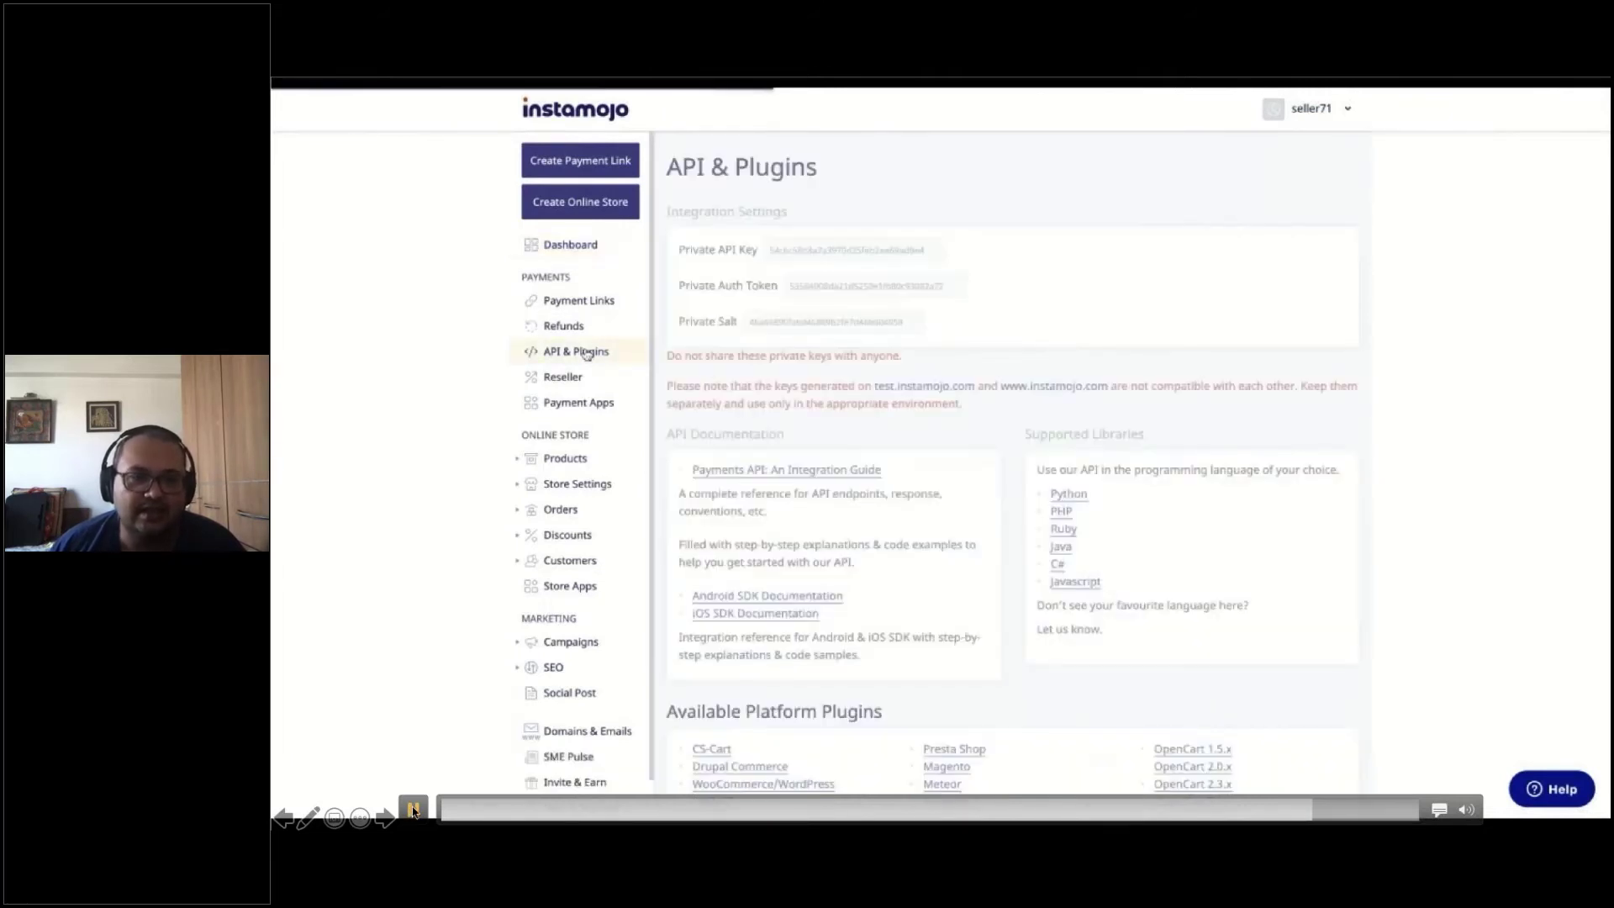
{"action": "left_click", "coordinate": [412, 812]}
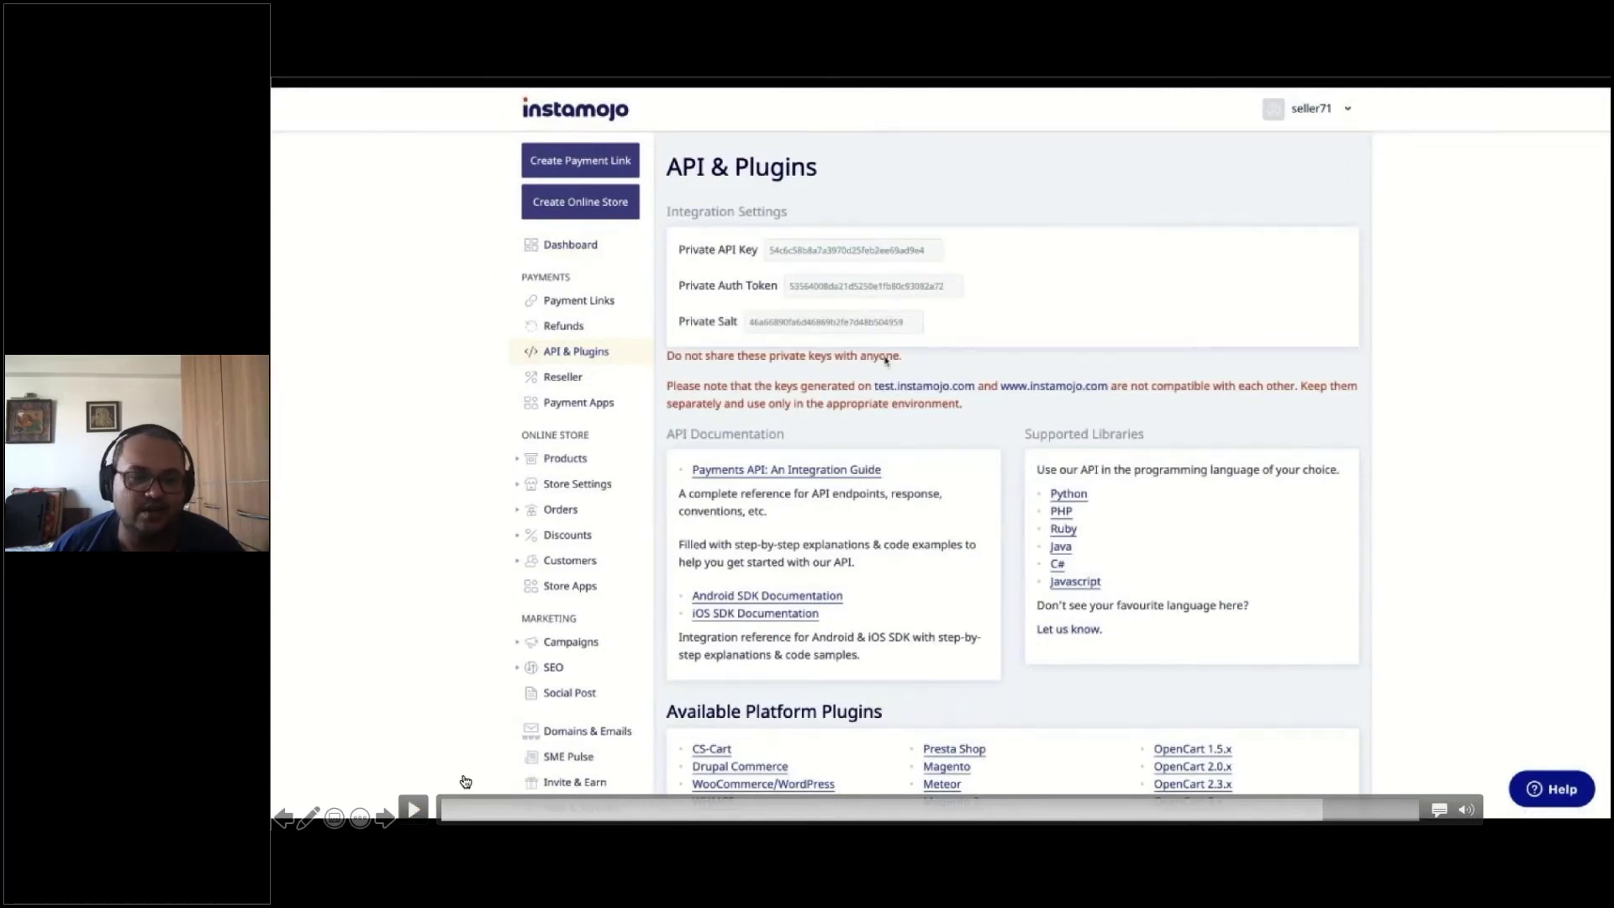
{"action": "left_click", "coordinate": [412, 812]}
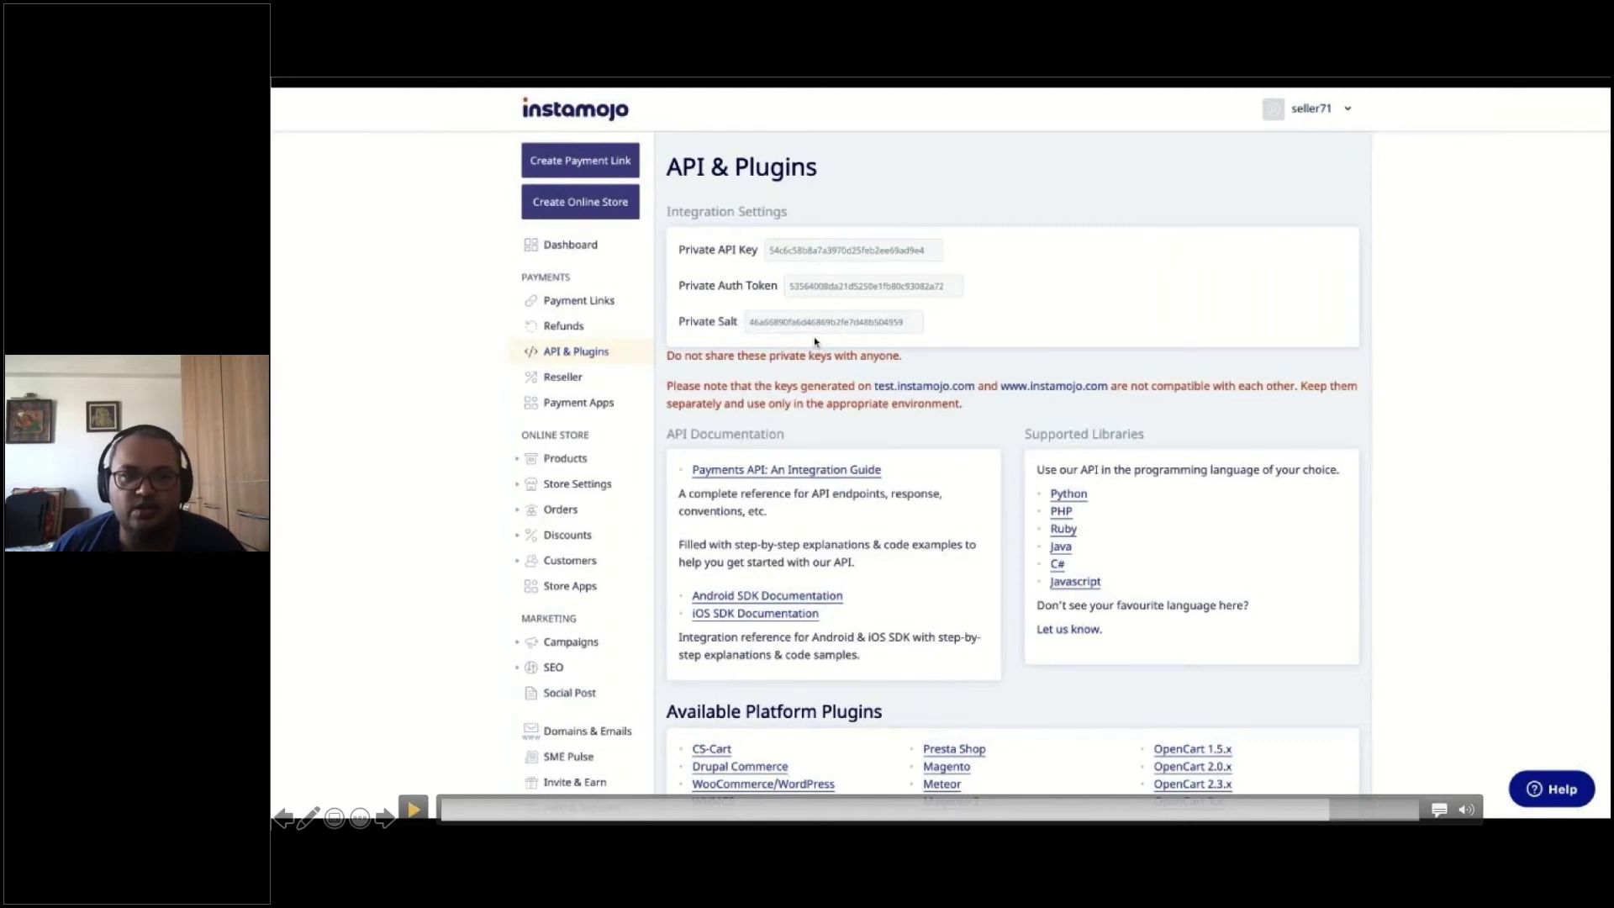
{"action": "left_click", "coordinate": [411, 808]}
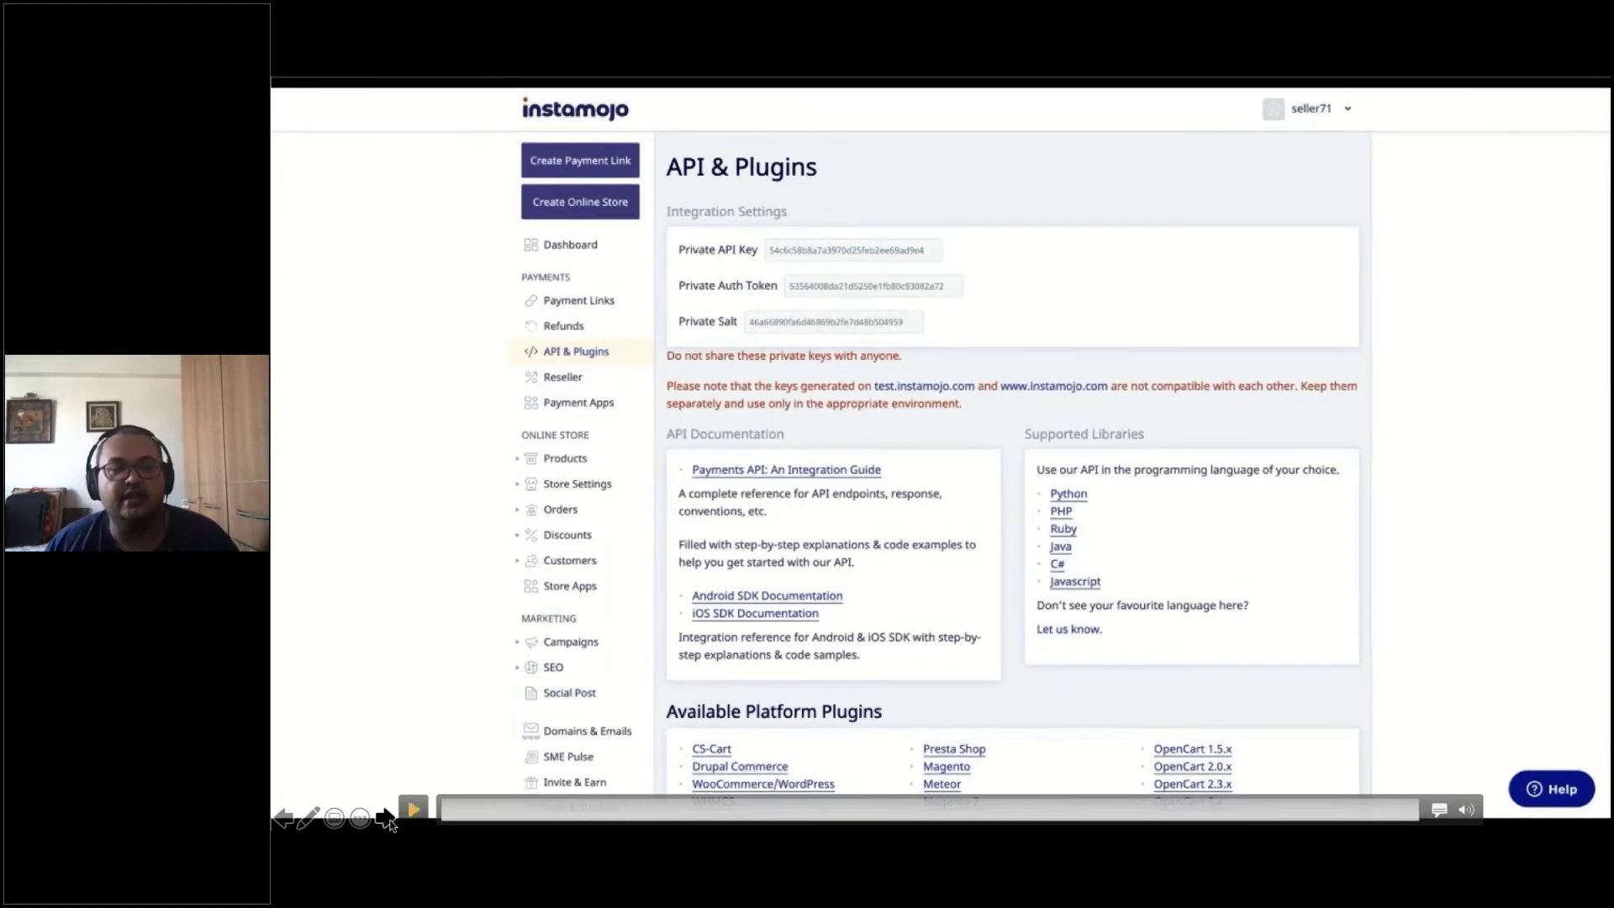
{"action": "mouse_move", "coordinate": [387, 820]}
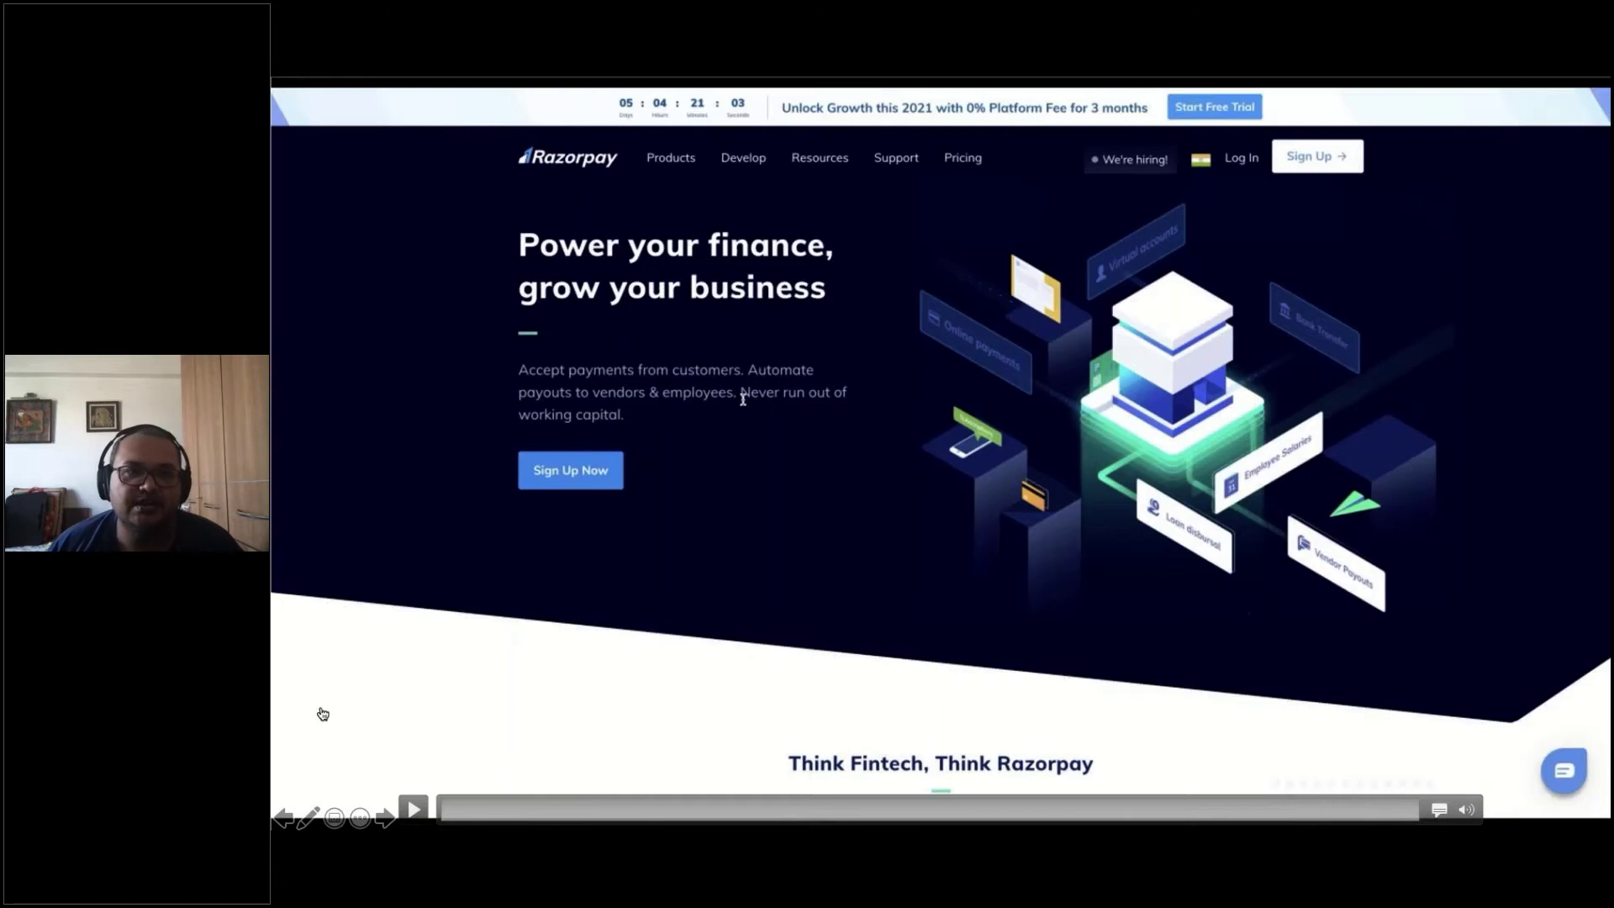
Enter your name and contact number on the Razorpay signup form and reach the Test Mode dashboard
{"action": "left_click", "coordinate": [413, 811]}
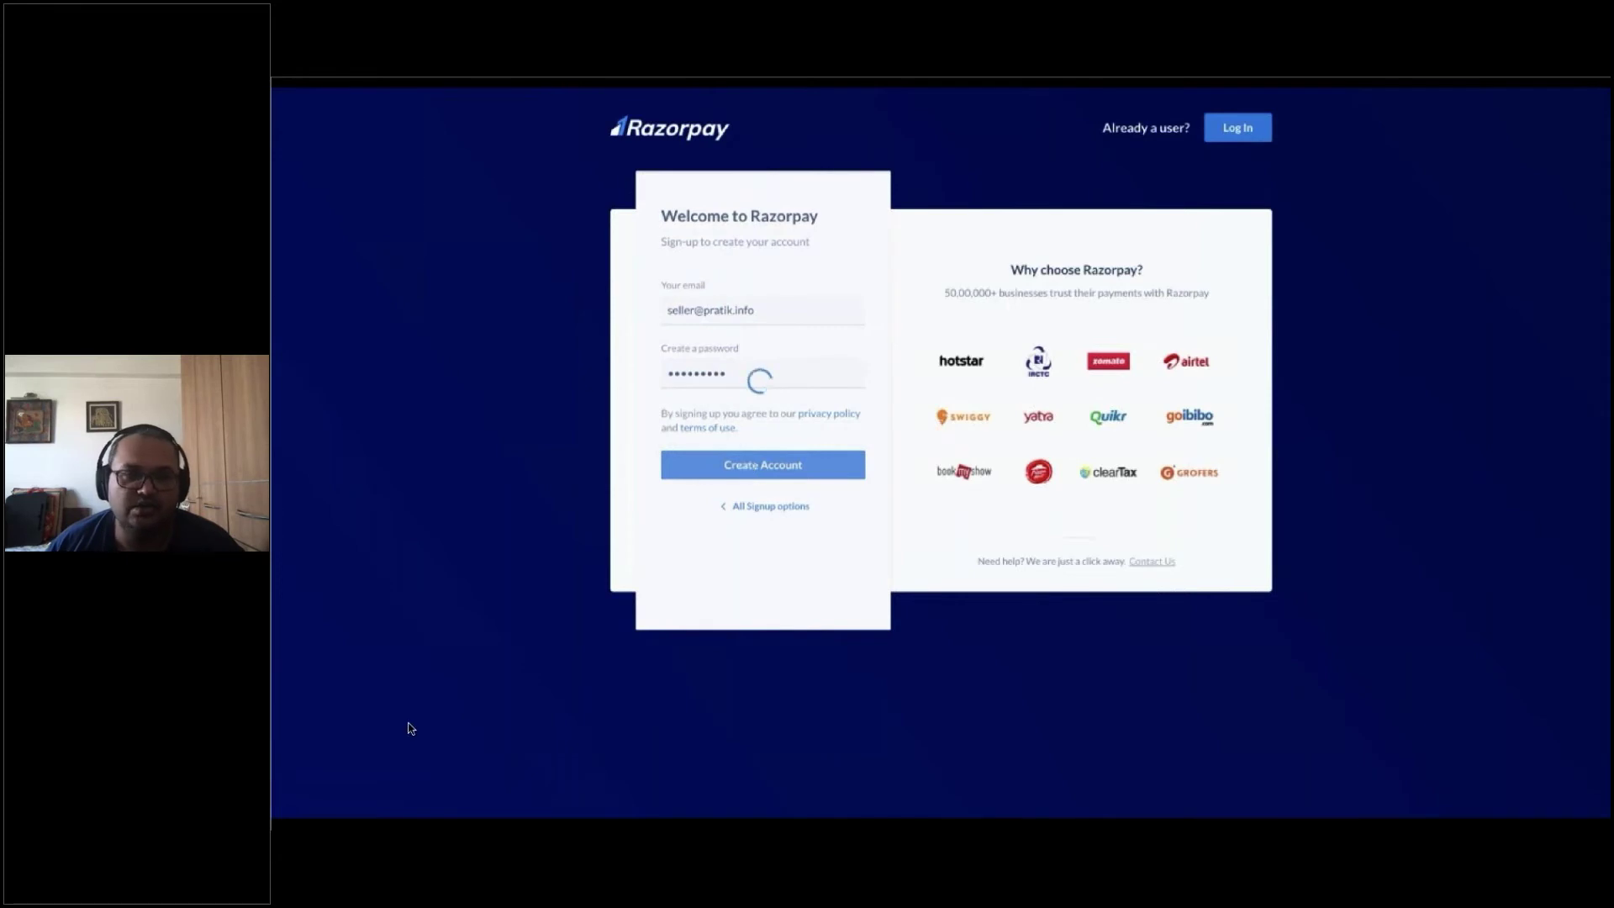
{"action": "mouse_move", "coordinate": [1317, 180]}
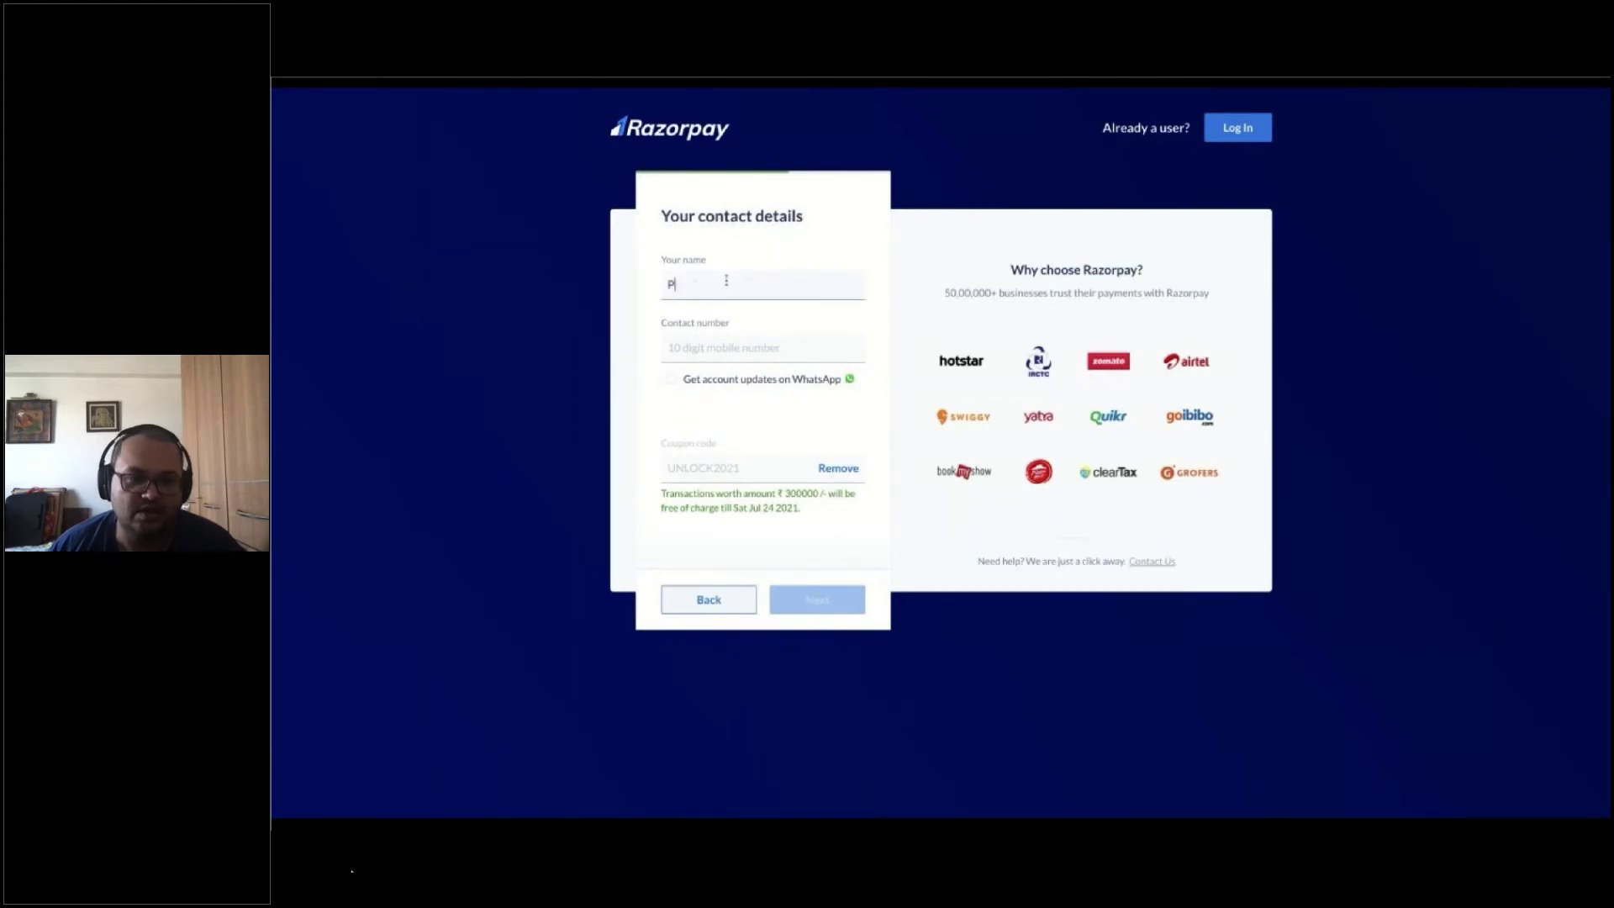
{"action": "mouse_move", "coordinate": [658, 820]}
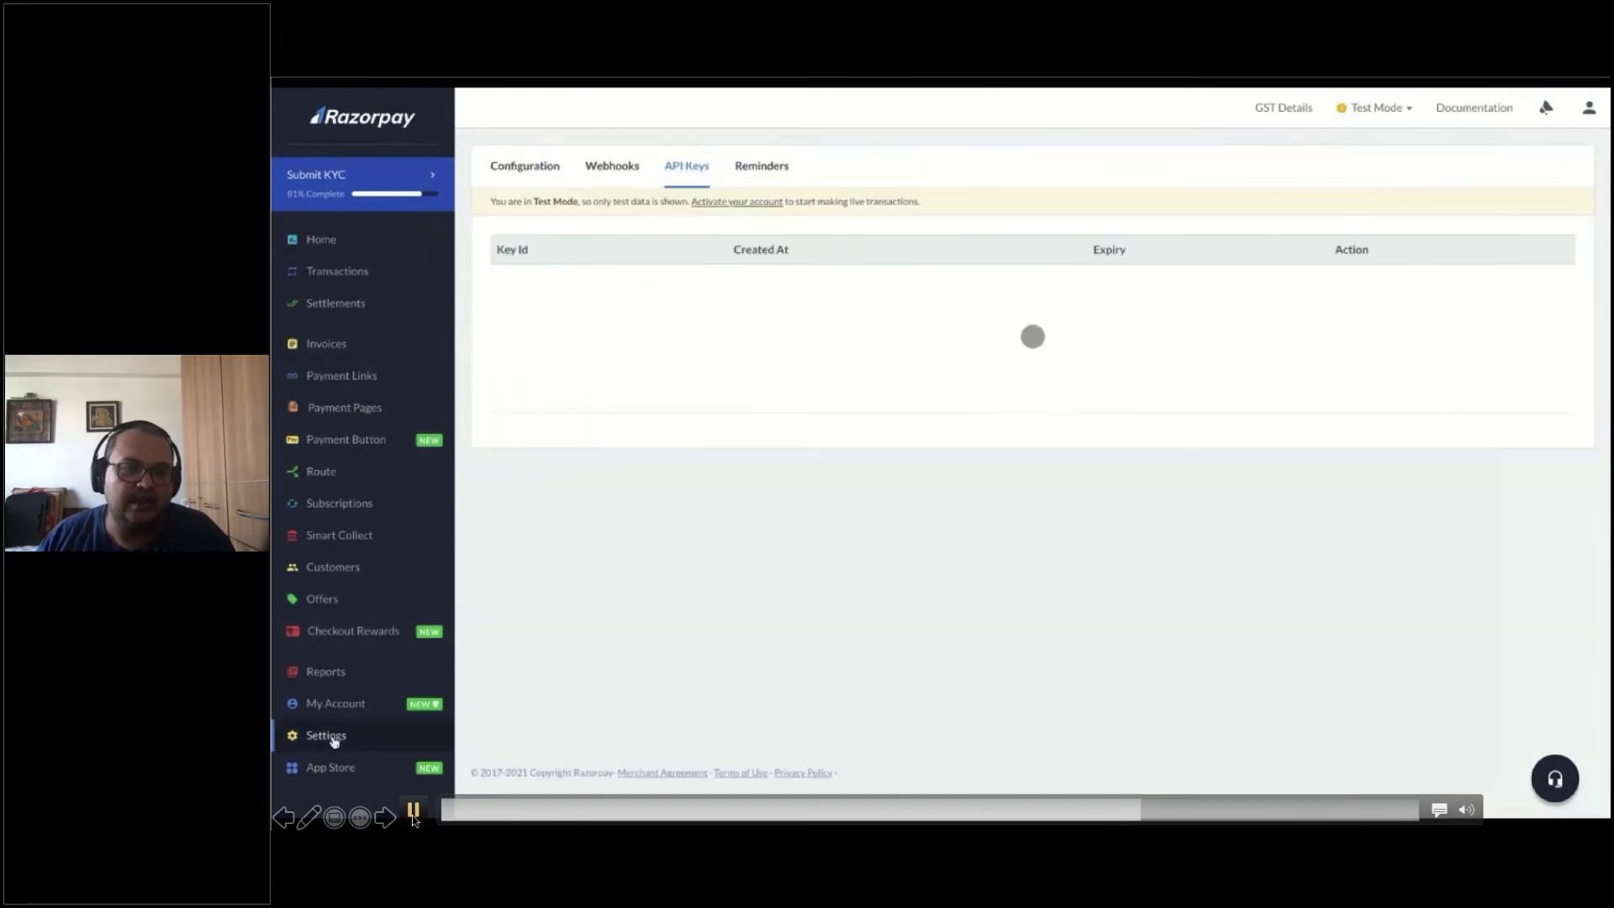
Regenerate the Razorpay test key under Settings > API Keys, deactivating the old key immediately
{"action": "left_click", "coordinate": [413, 816]}
{"action": "left_click", "coordinate": [412, 816]}
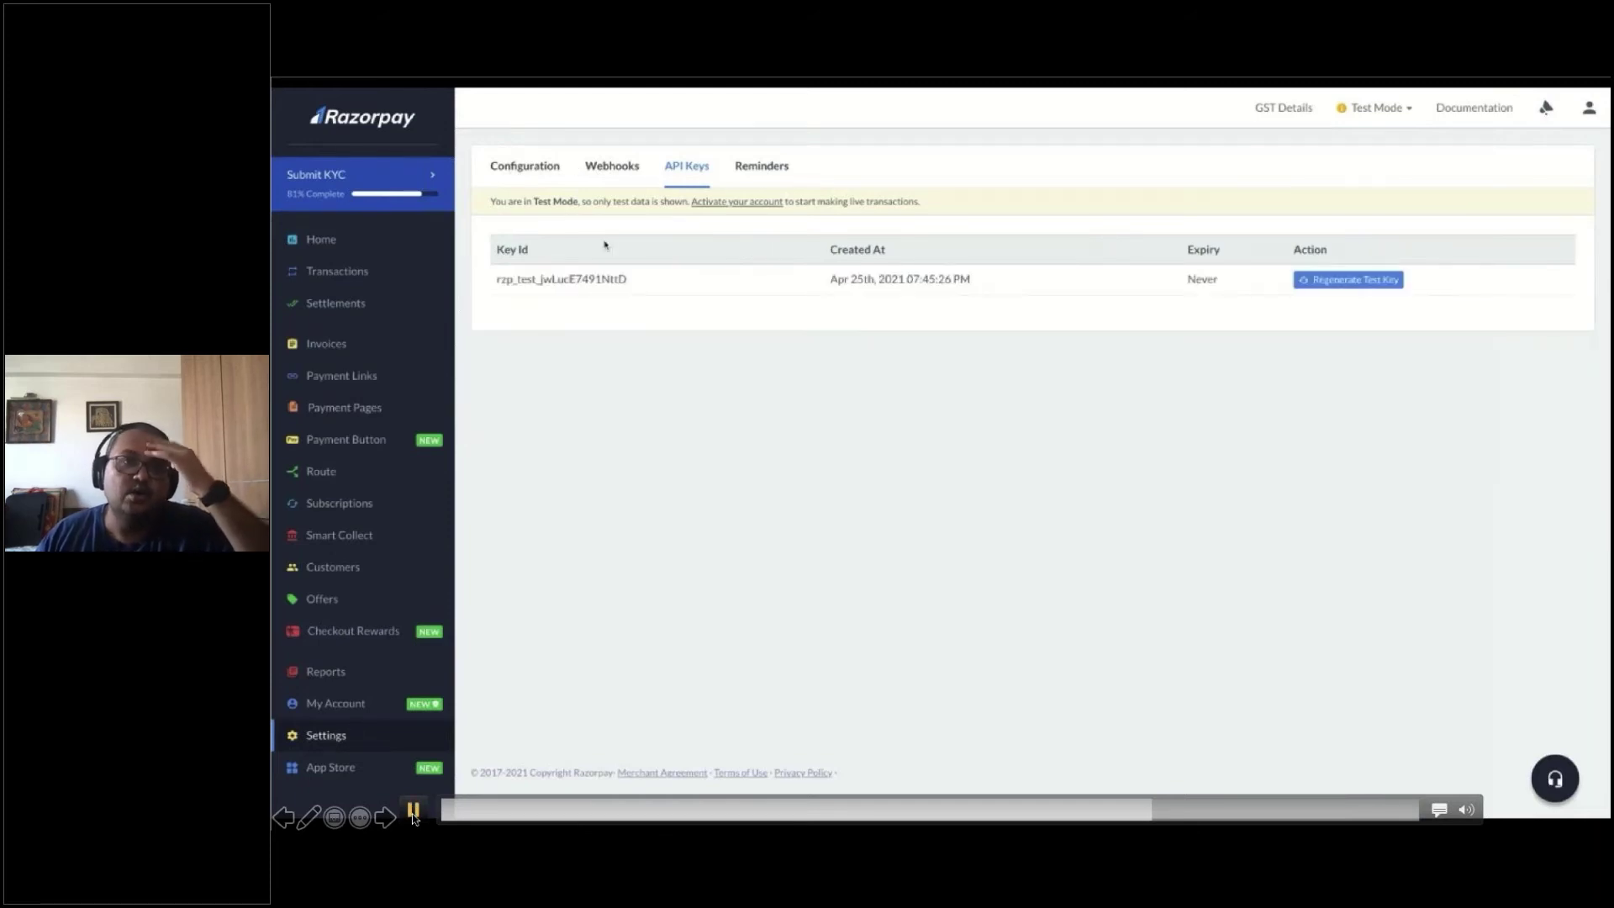
{"action": "left_click", "coordinate": [413, 814]}
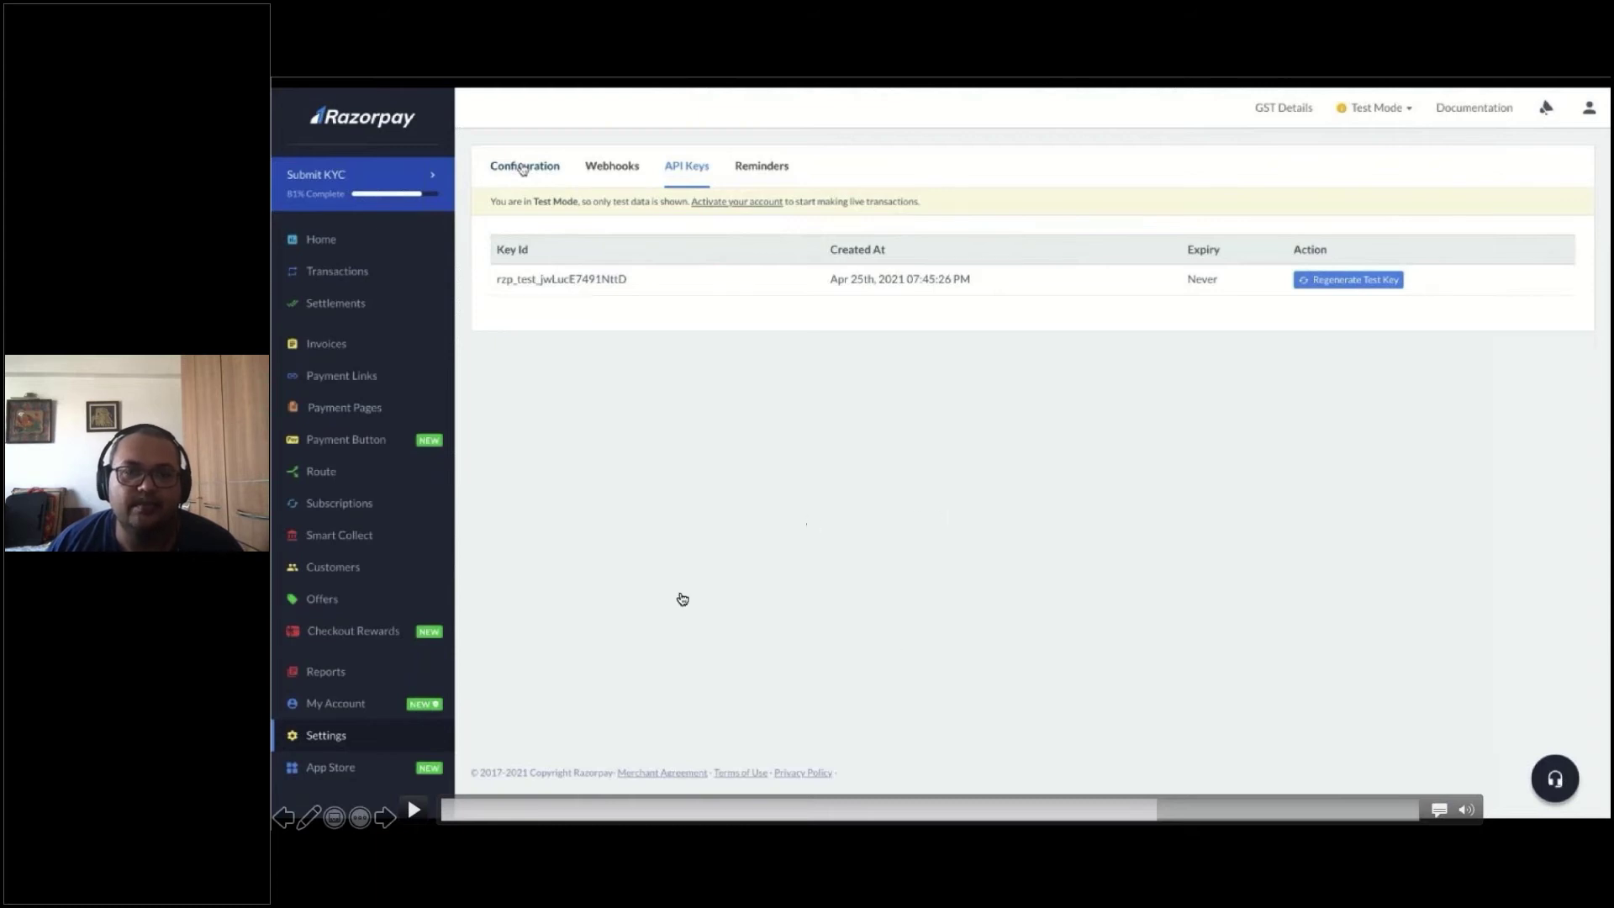
{"action": "left_click", "coordinate": [416, 810]}
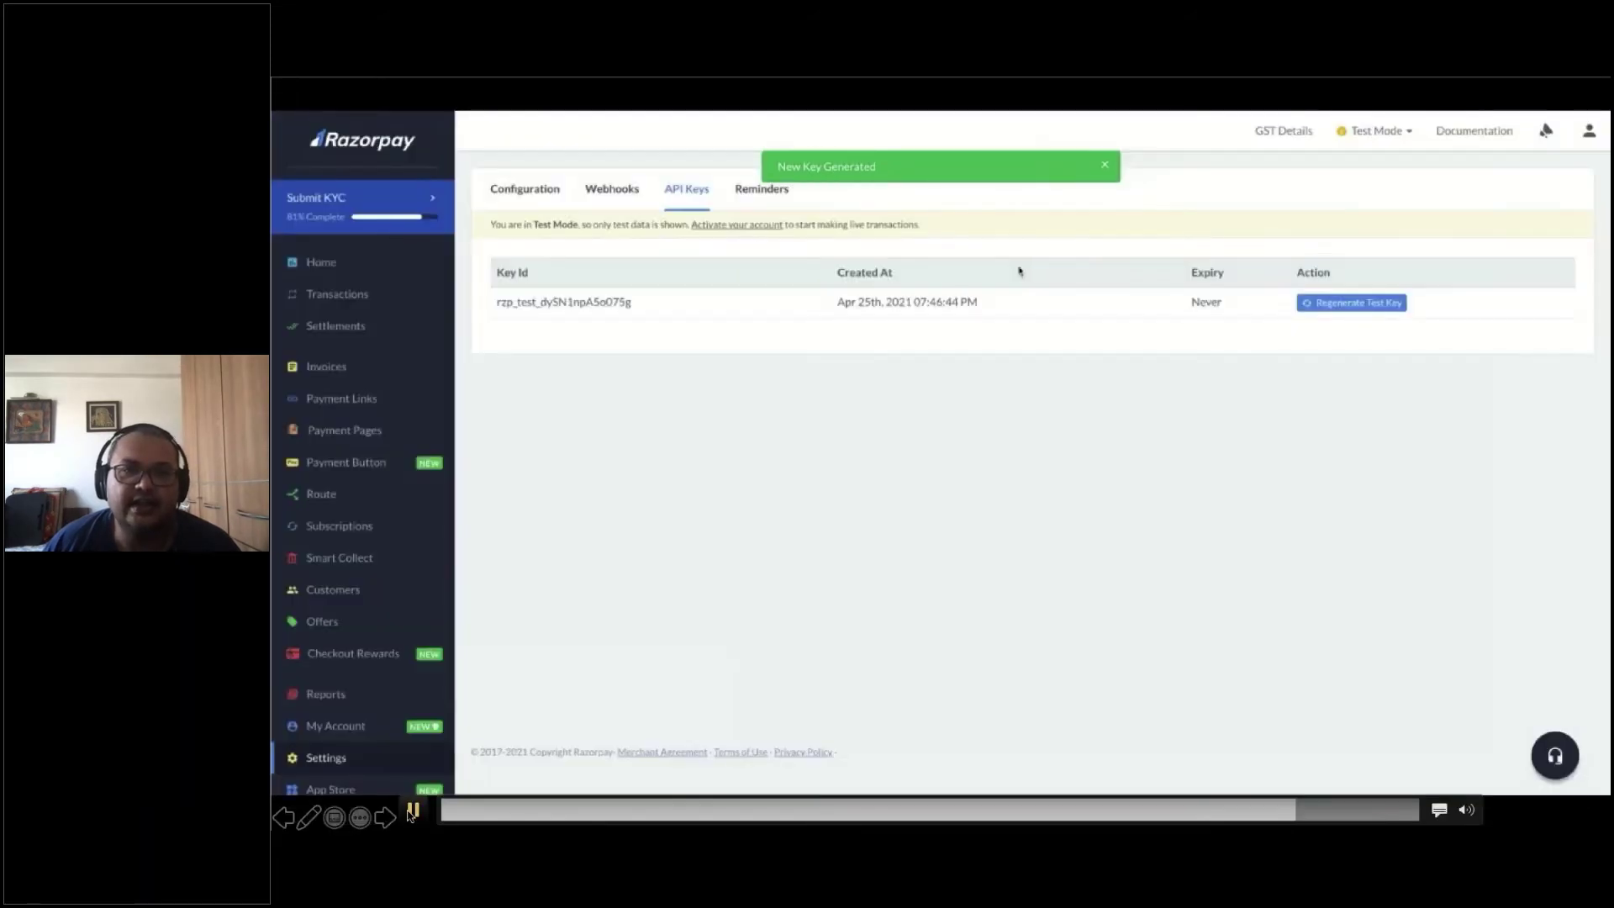
{"action": "left_click", "coordinate": [415, 820]}
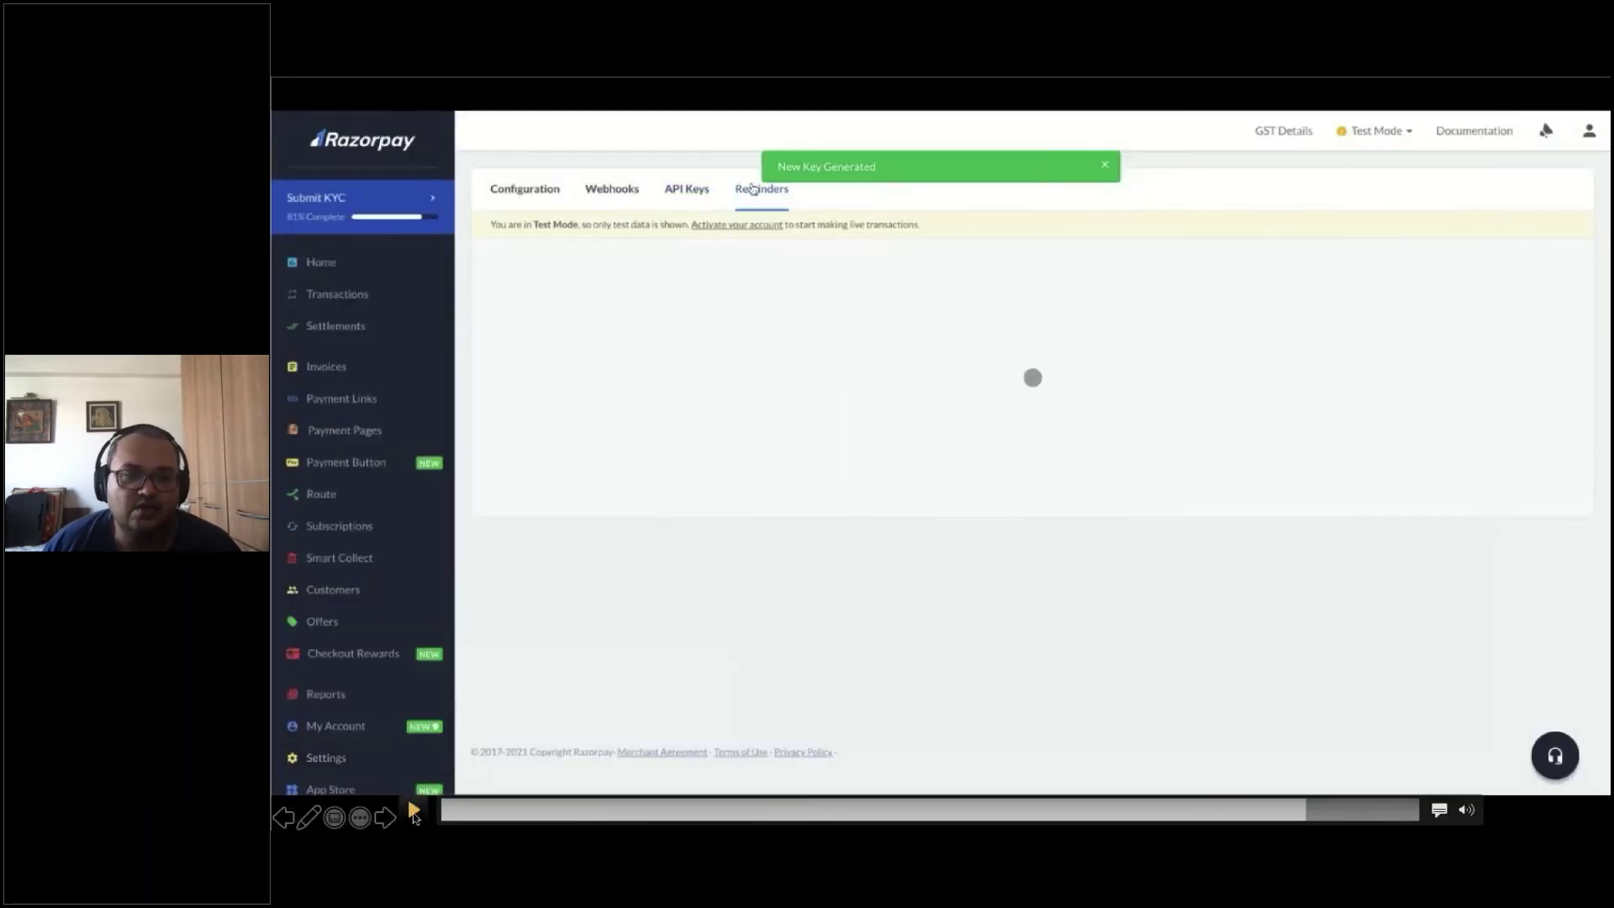
Check the Payment Links reminders with SMS and EMAIL on, then return to Razorpay's public home page
{"action": "left_click", "coordinate": [415, 816]}
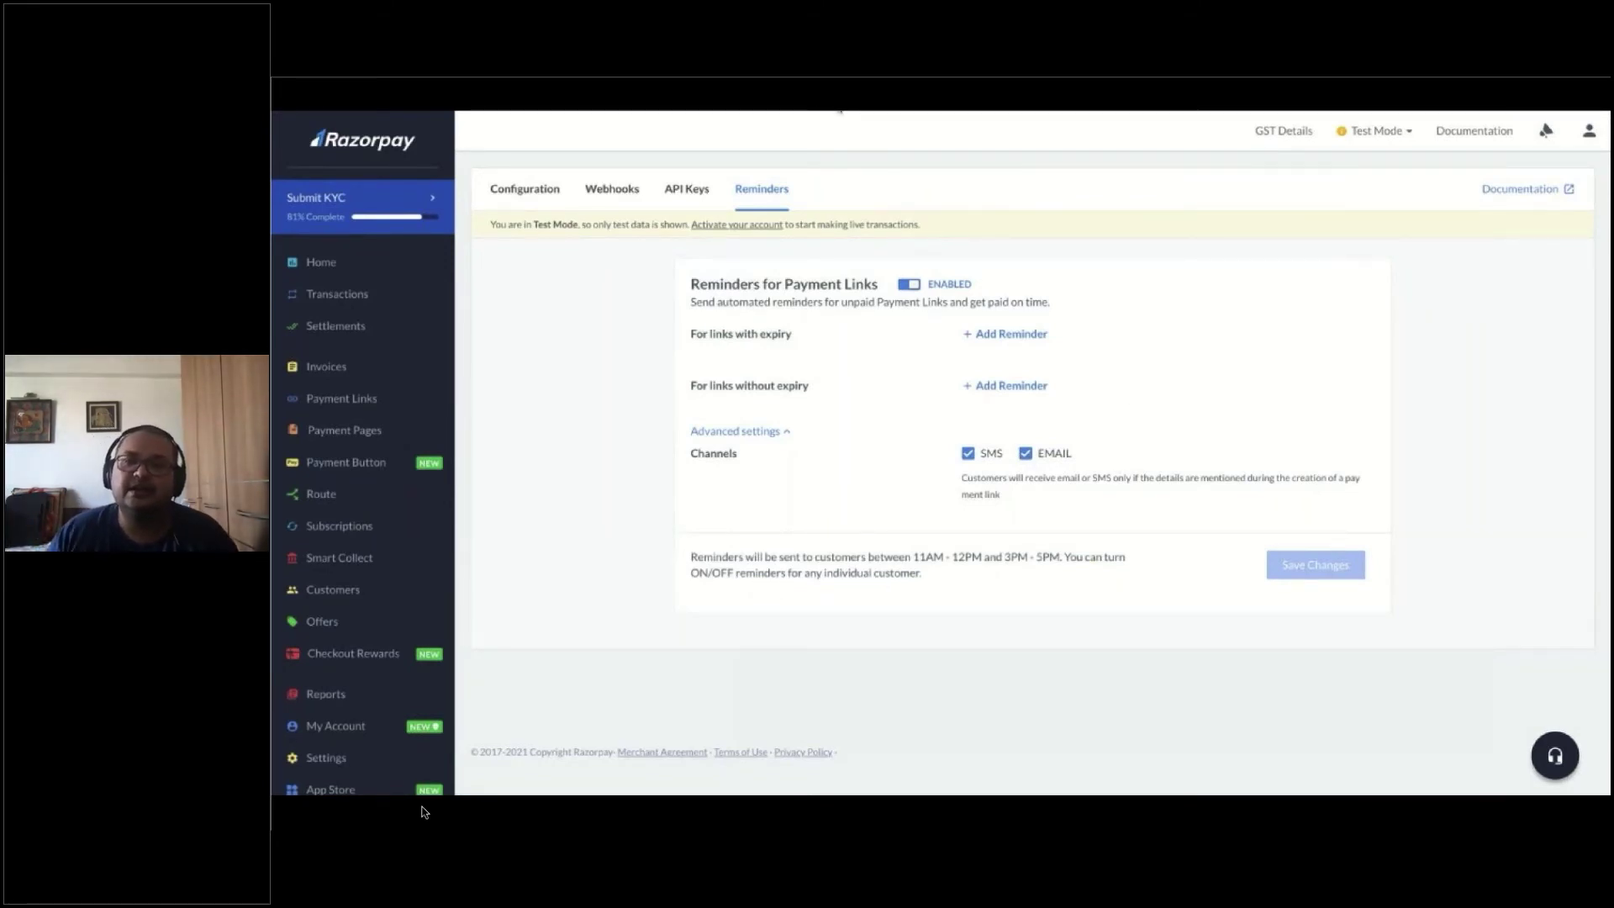
{"action": "mouse_move", "coordinate": [834, 615]}
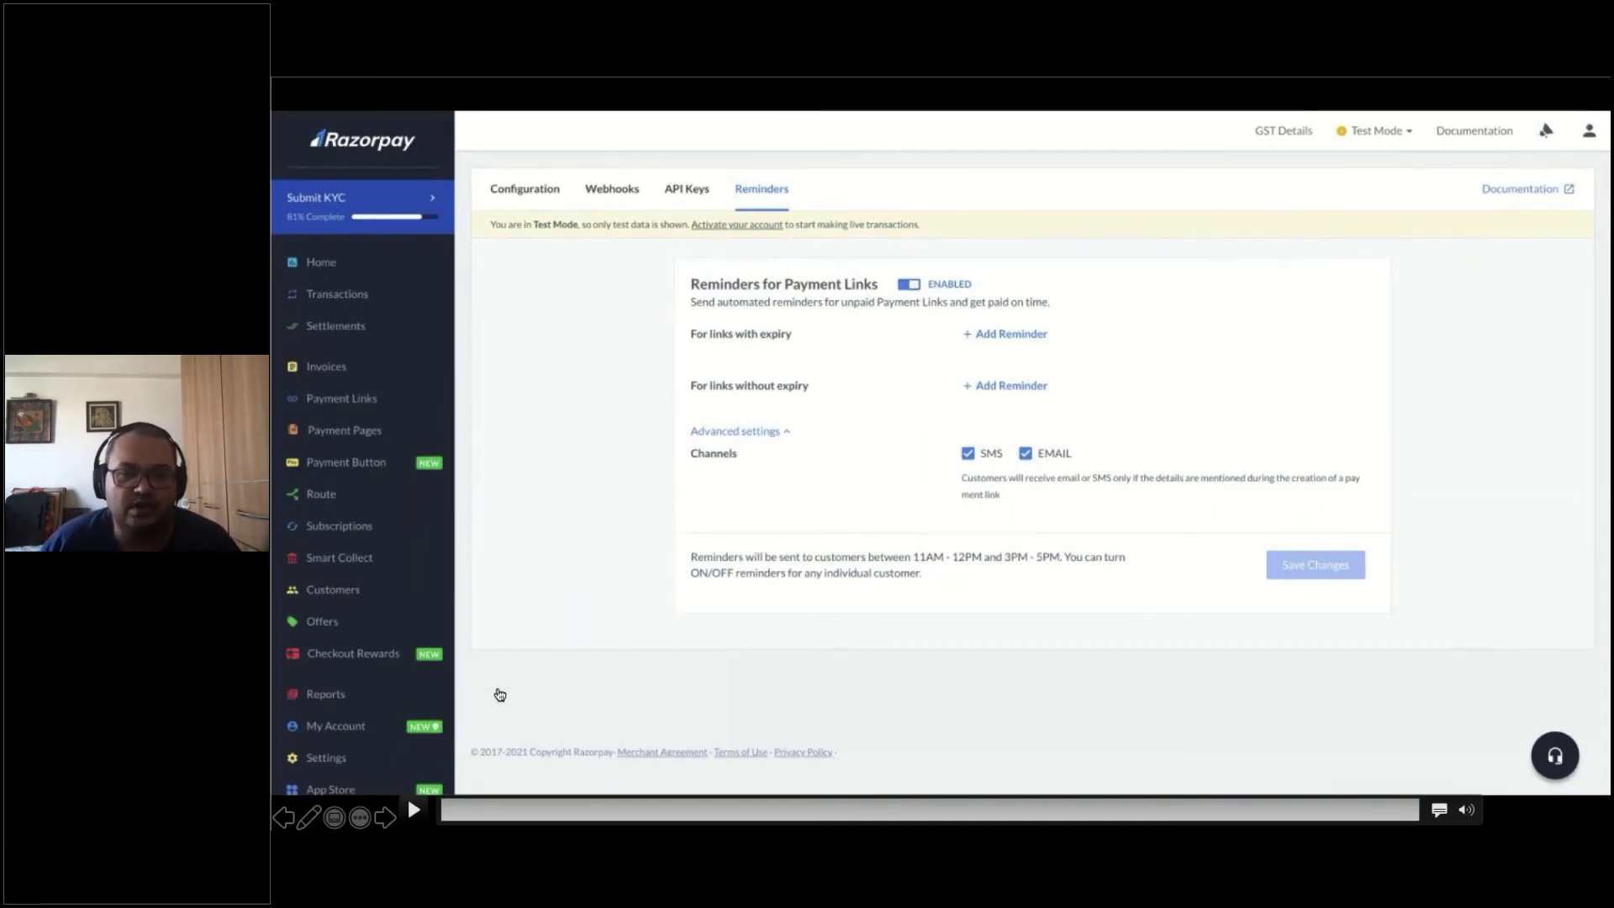
{"action": "left_click", "coordinate": [390, 827]}
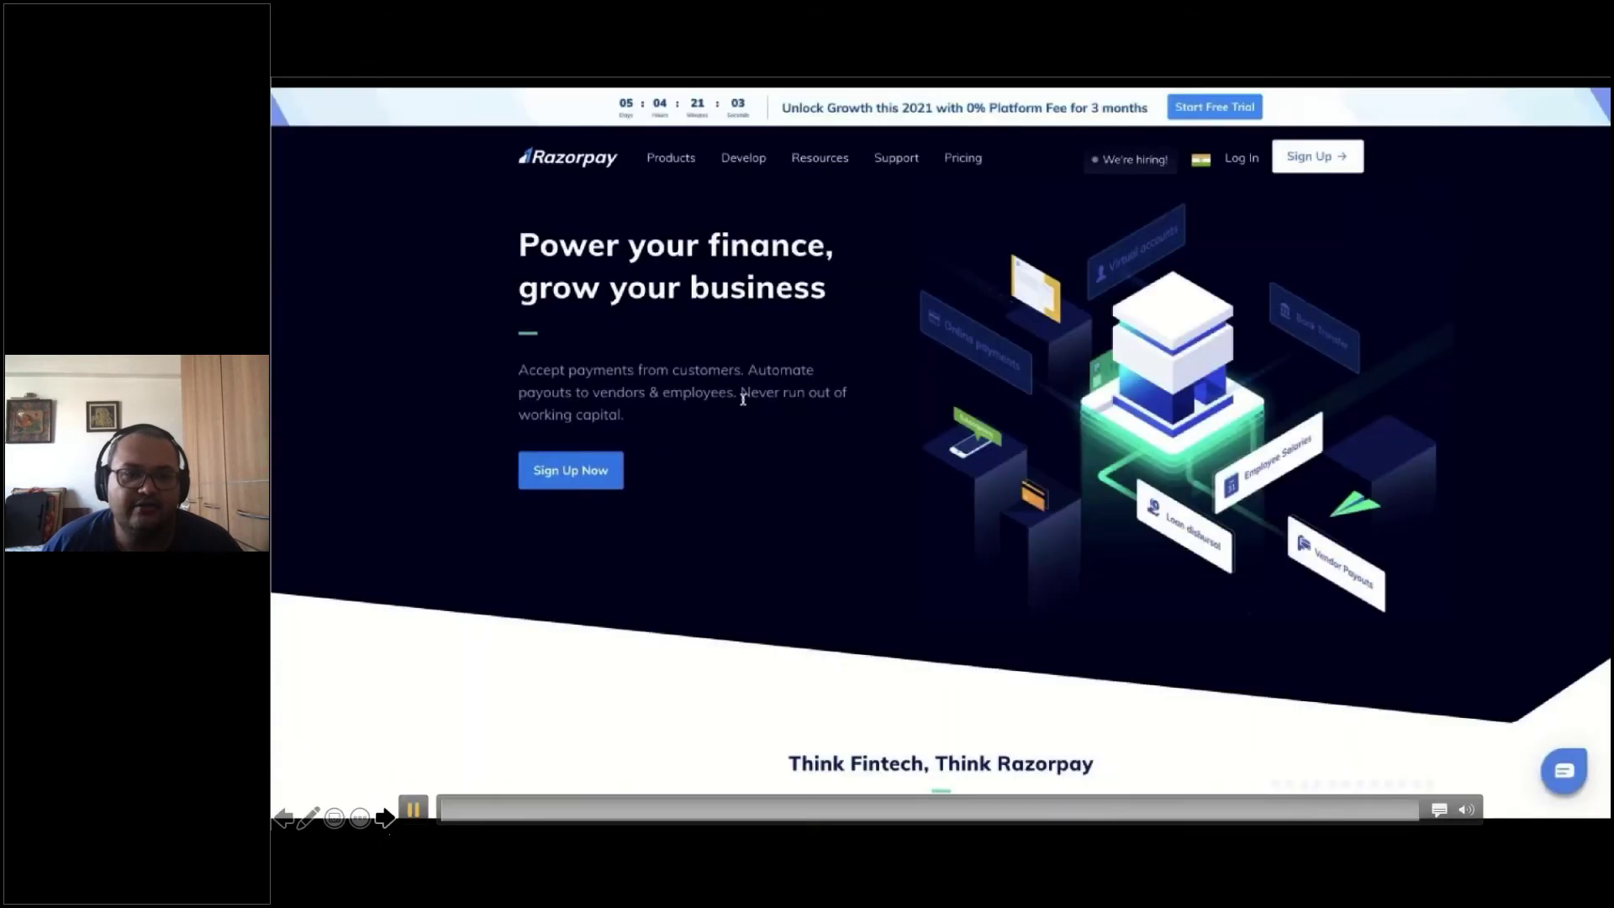
Advance the presentation to the API Setup (InstaMojo) slide
{"action": "left_click", "coordinate": [380, 821]}
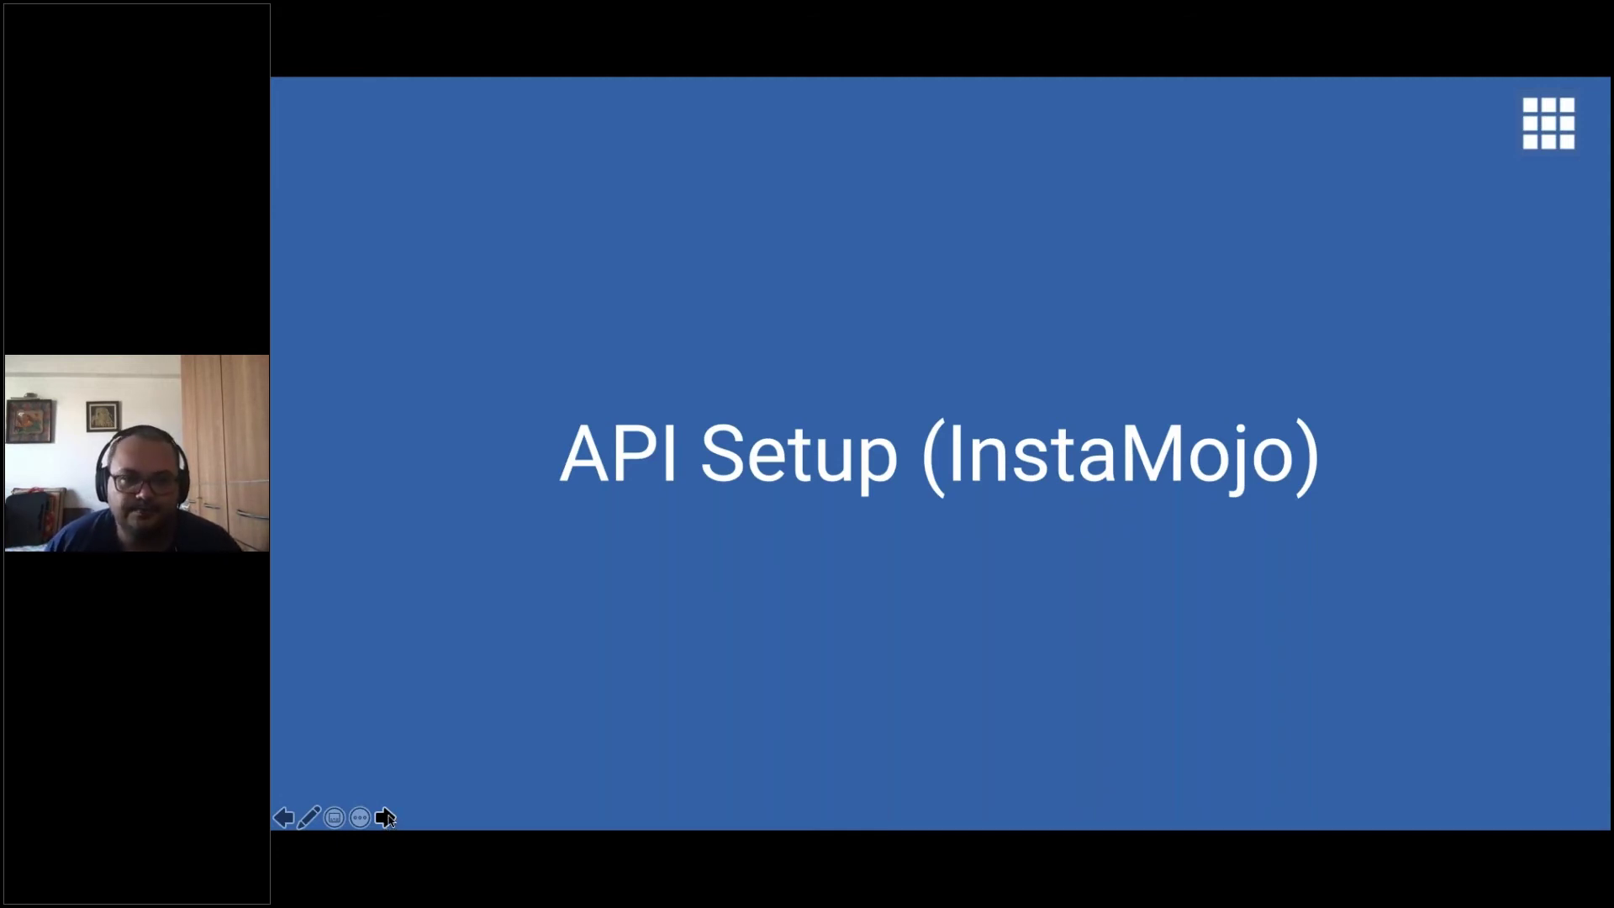
Play the Instamojo walkthrough to the WooCommerce/WordPress credentials and private API keys, then advance to API Setup (RazorPay)
{"action": "left_click", "coordinate": [386, 817]}
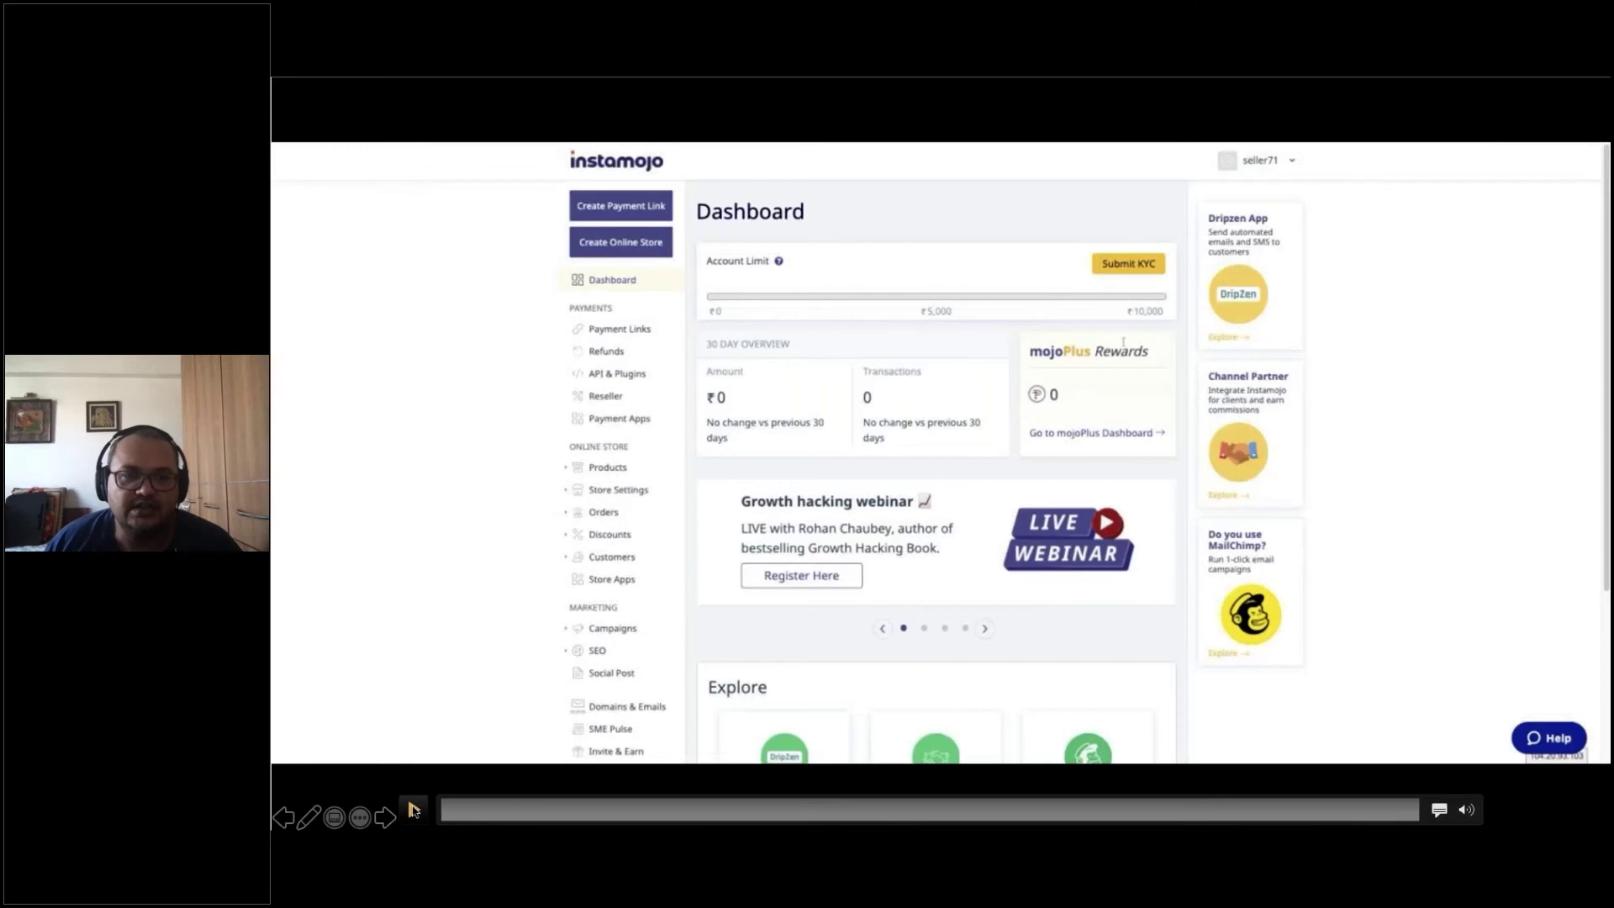
{"action": "left_click", "coordinate": [413, 810]}
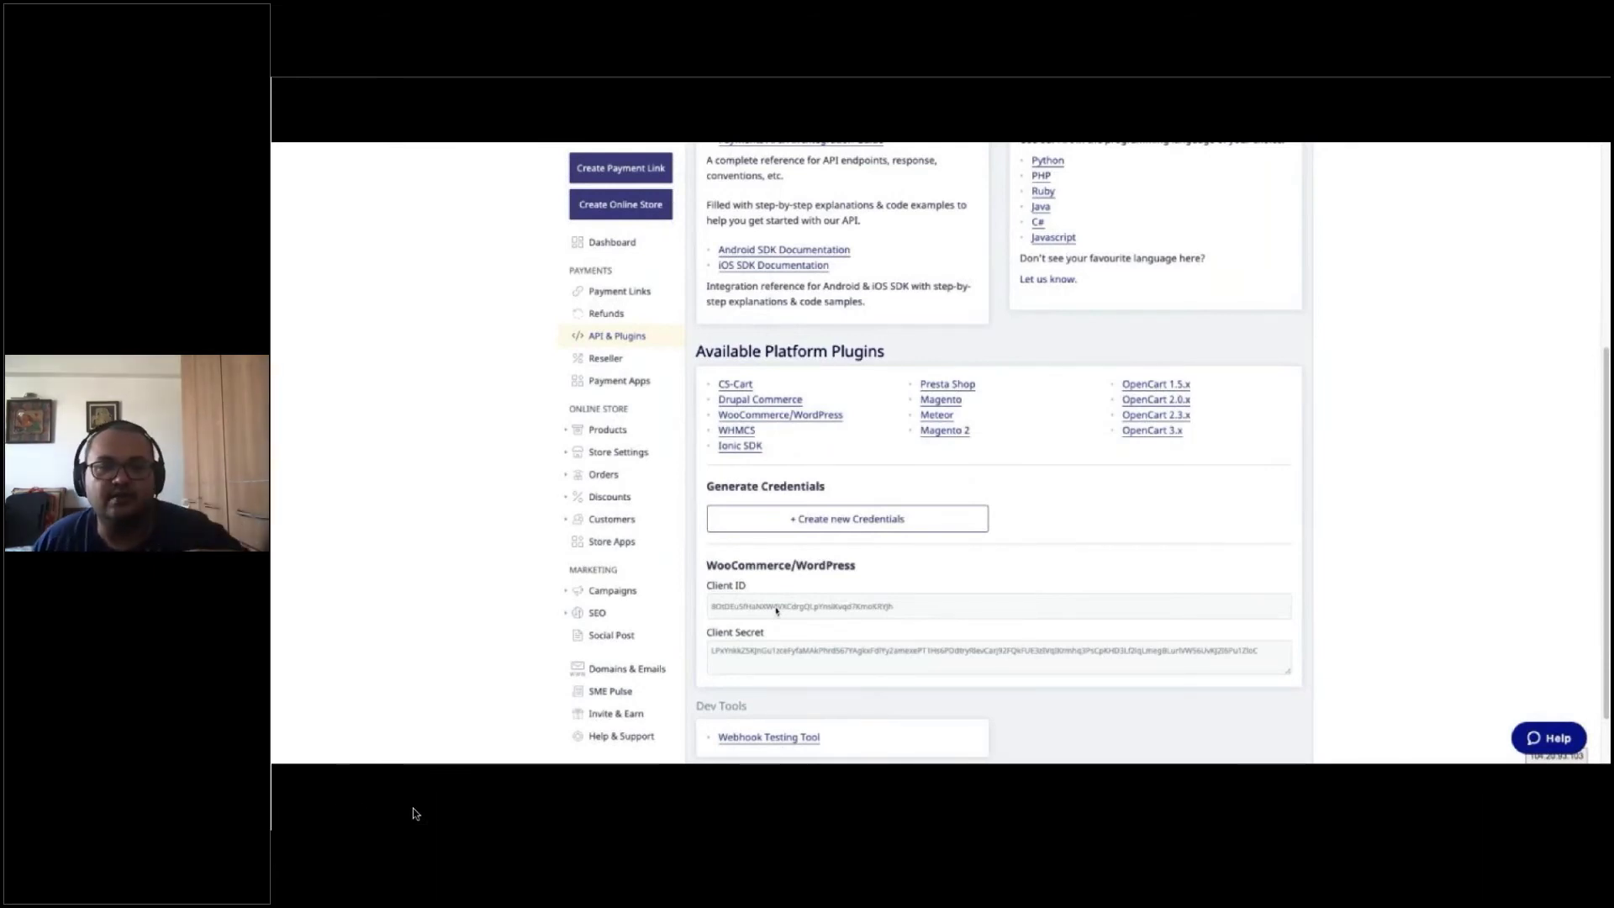
{"action": "mouse_move", "coordinate": [480, 774]}
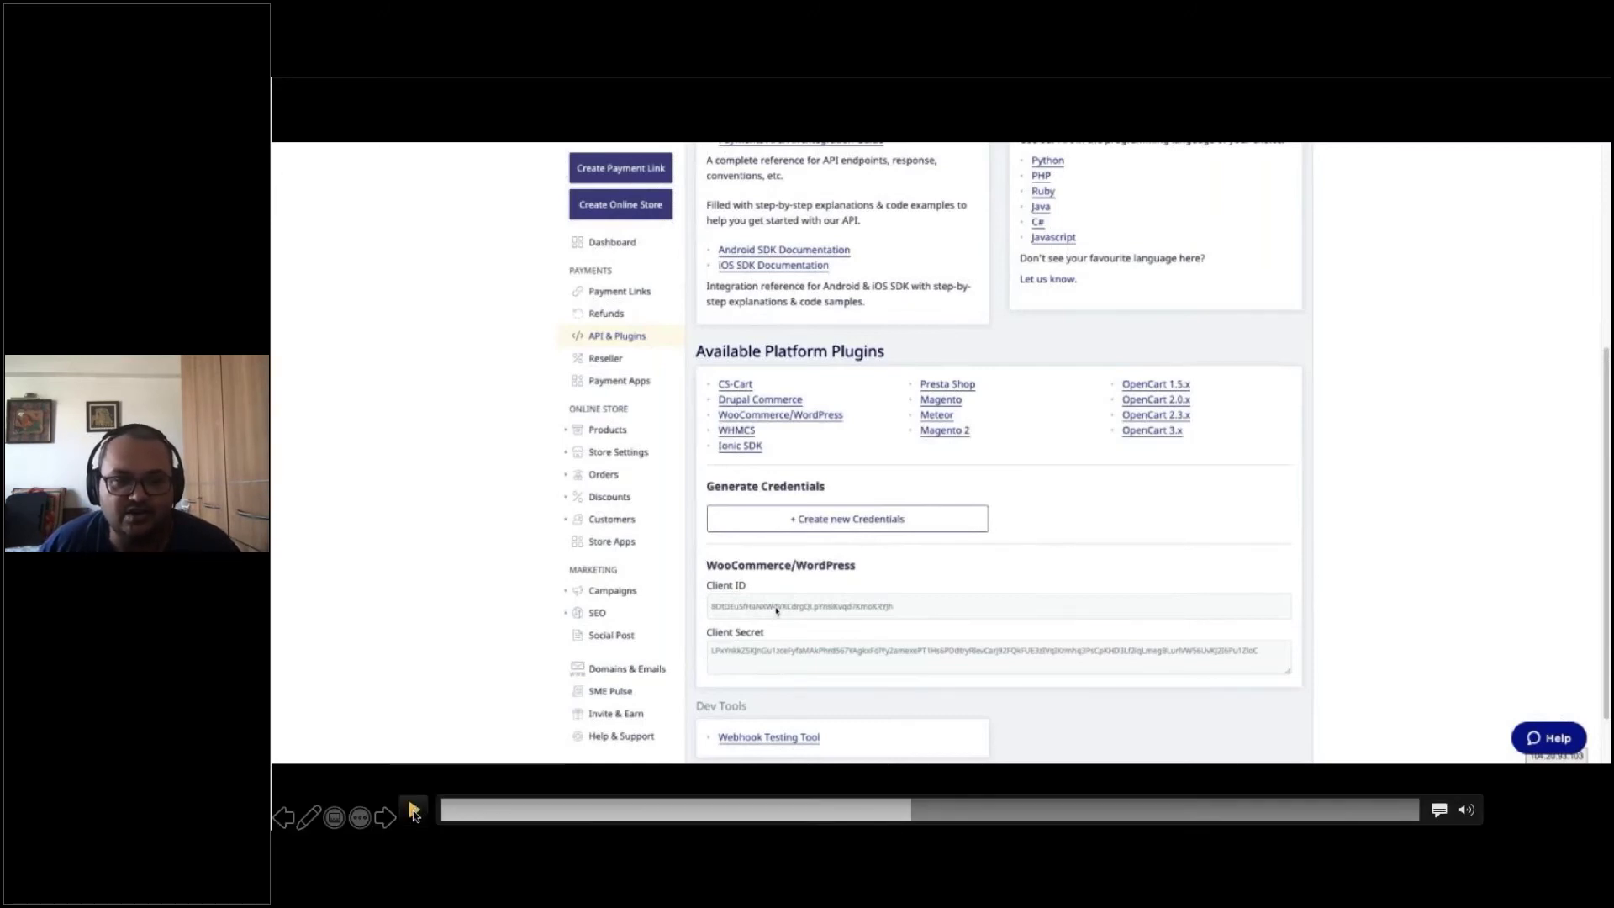
{"action": "left_click", "coordinate": [414, 813]}
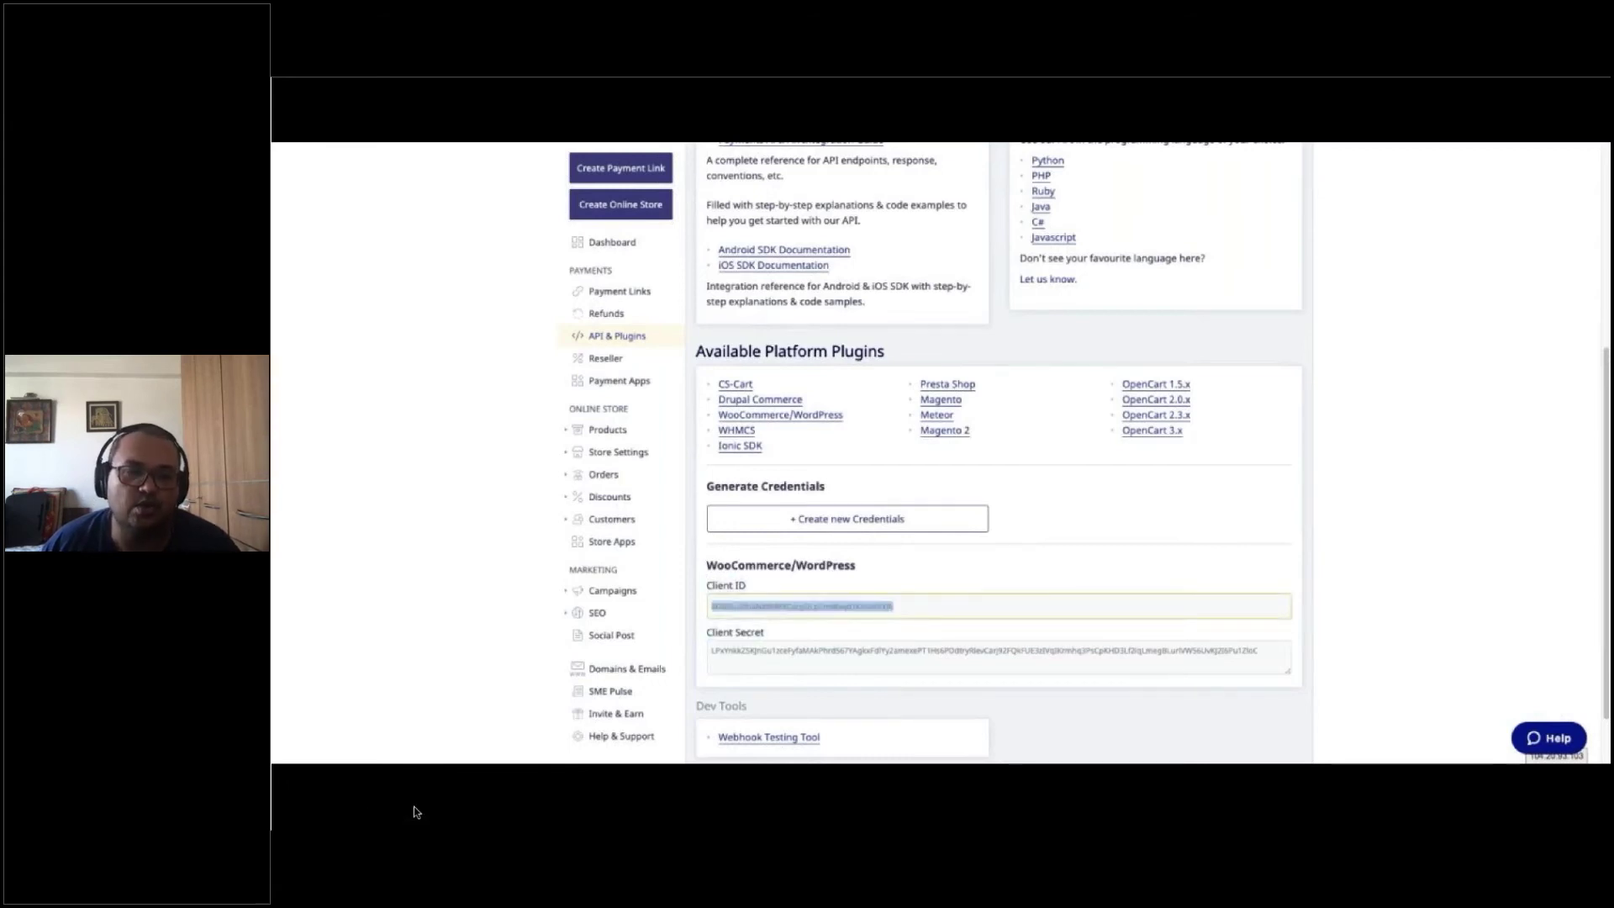
{"action": "mouse_move", "coordinate": [401, 820]}
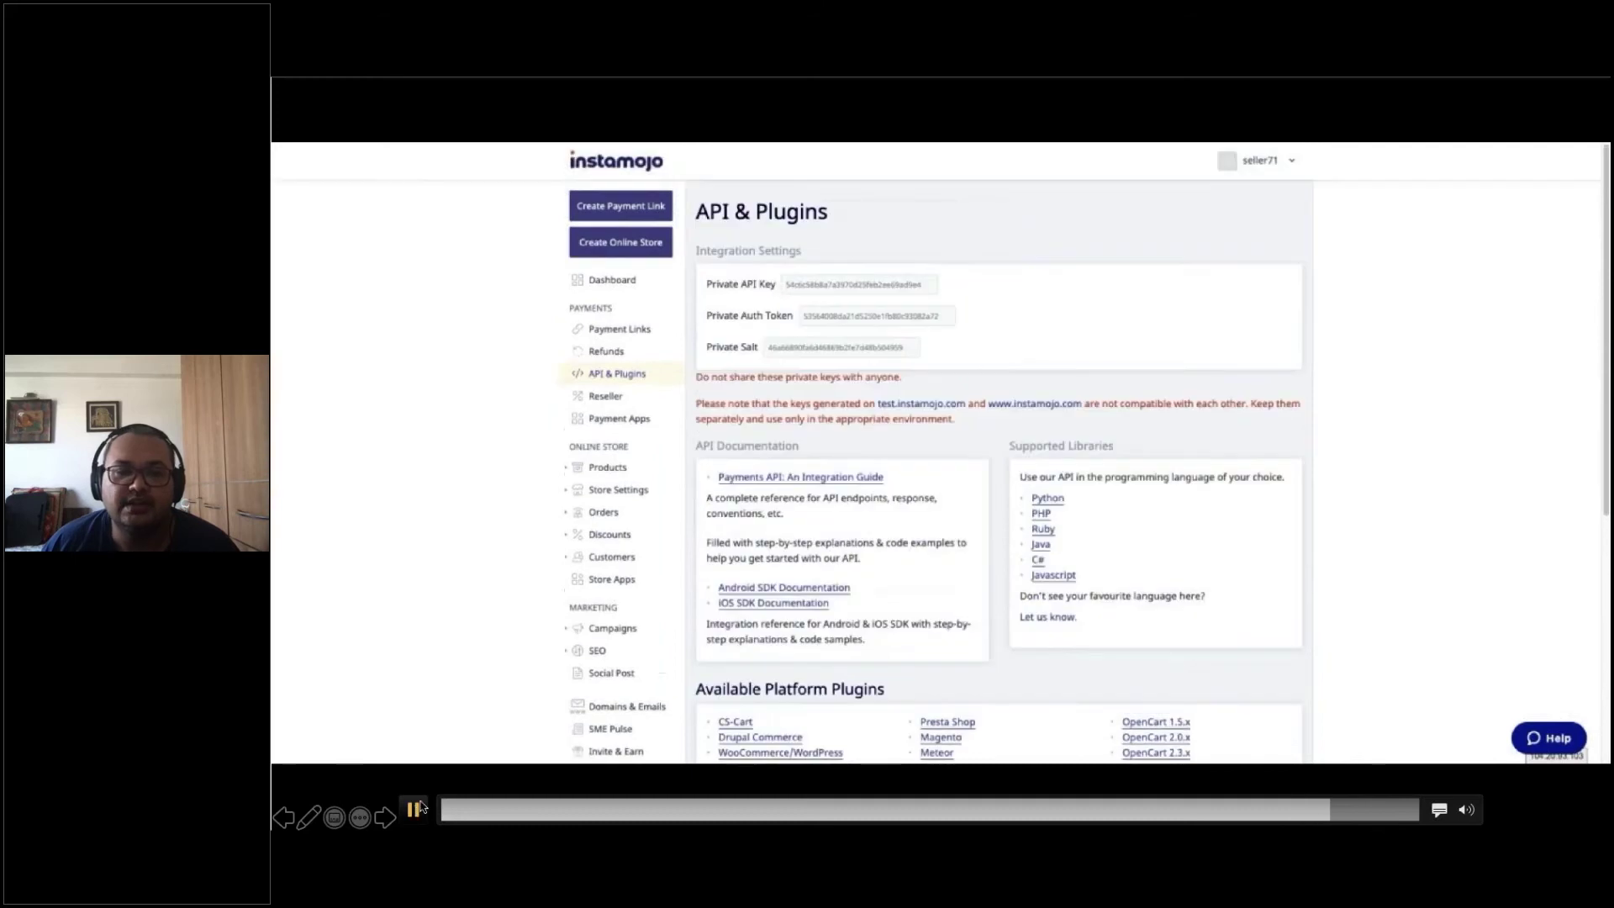
{"action": "left_click", "coordinate": [413, 809]}
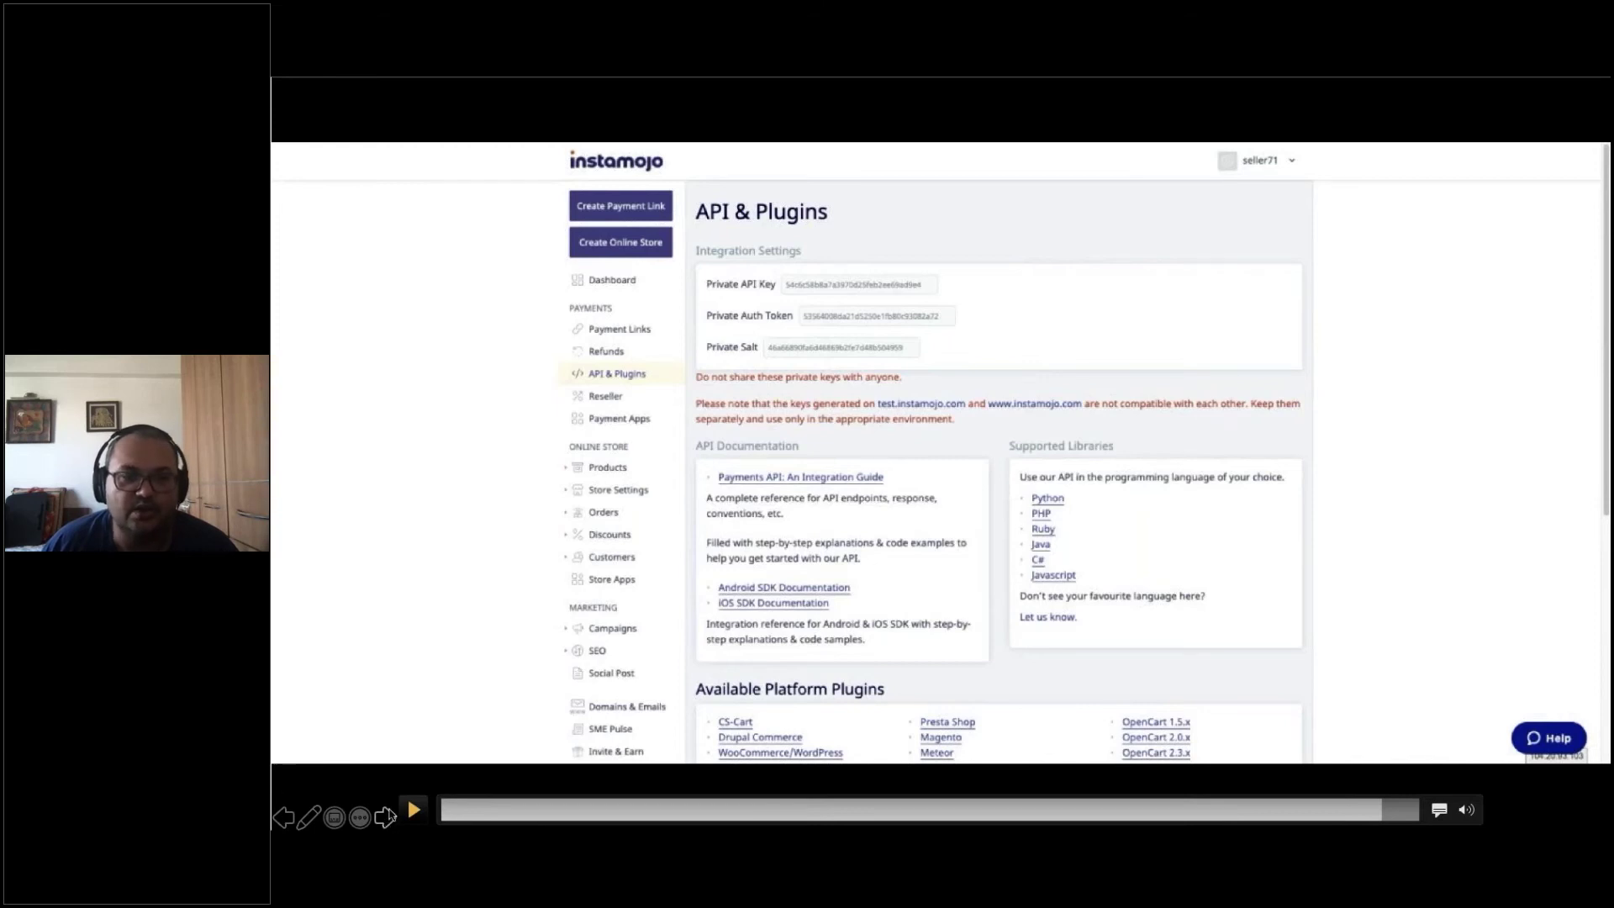
{"action": "left_click", "coordinate": [385, 818]}
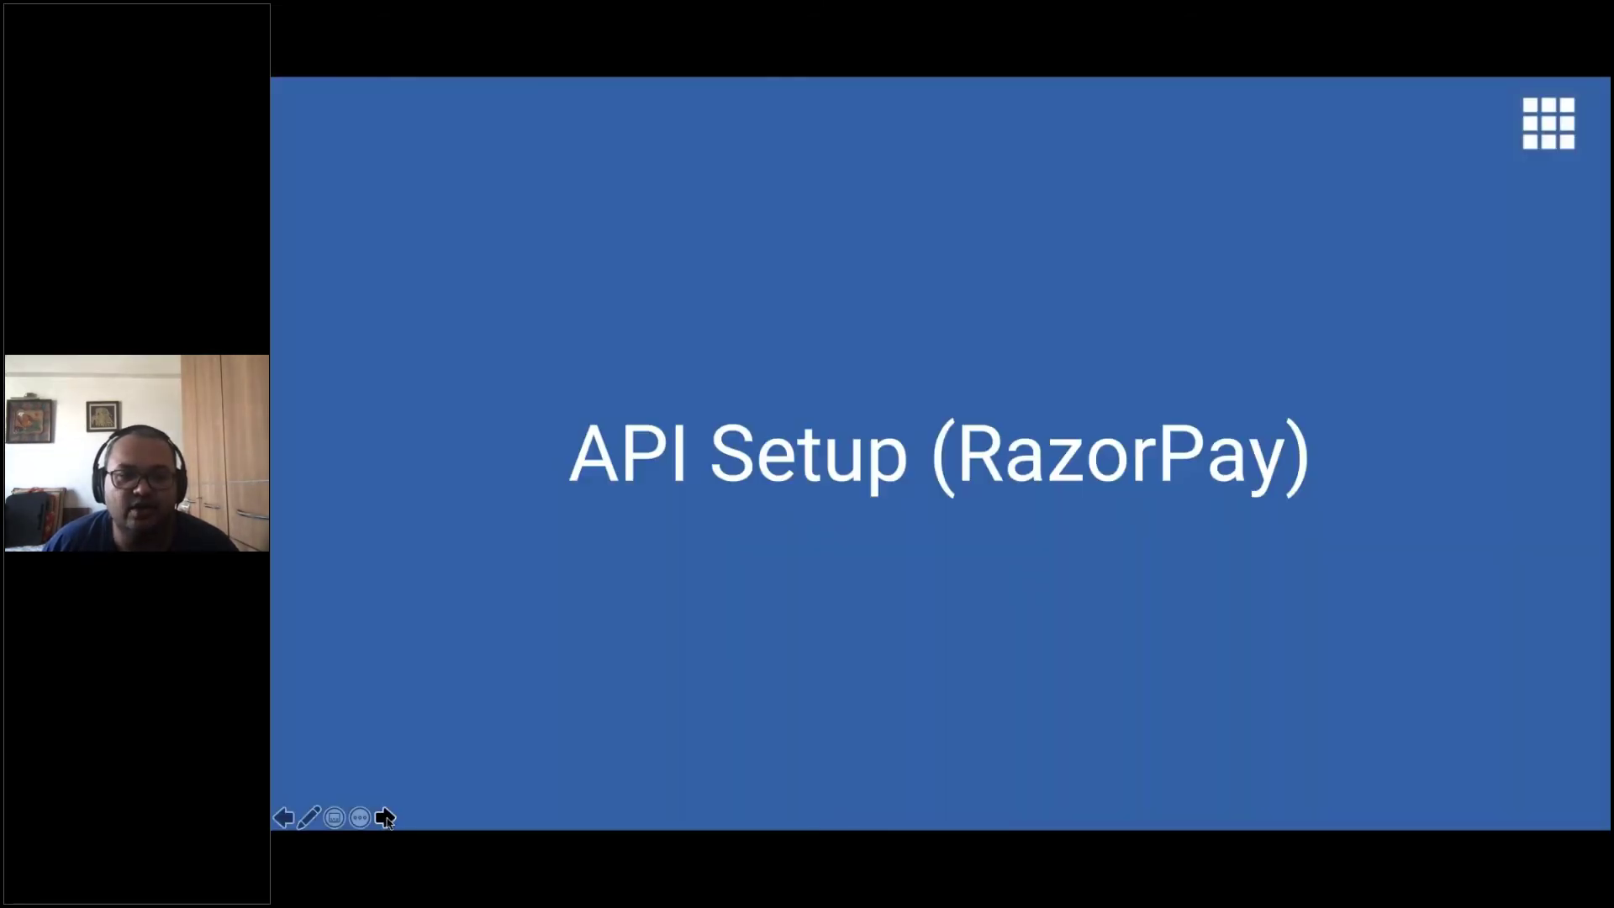
Play the Razorpay API Keys walkthrough, pausing on the test-mode key, then advance to Purchase Flow Demo
{"action": "left_click", "coordinate": [385, 817]}
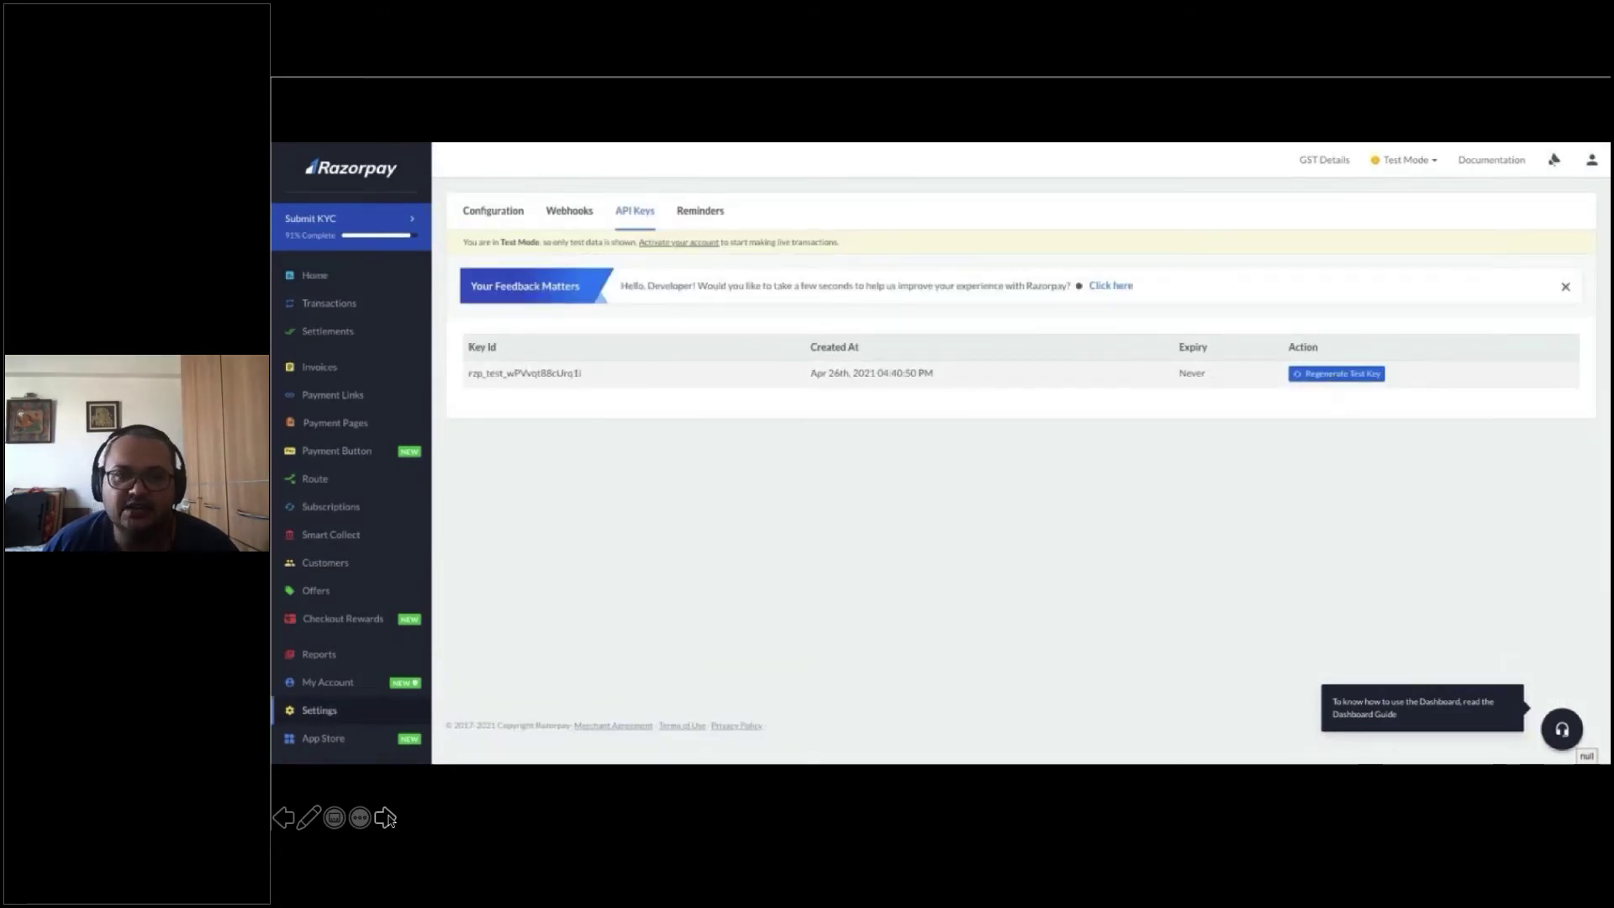
{"action": "mouse_move", "coordinate": [391, 819]}
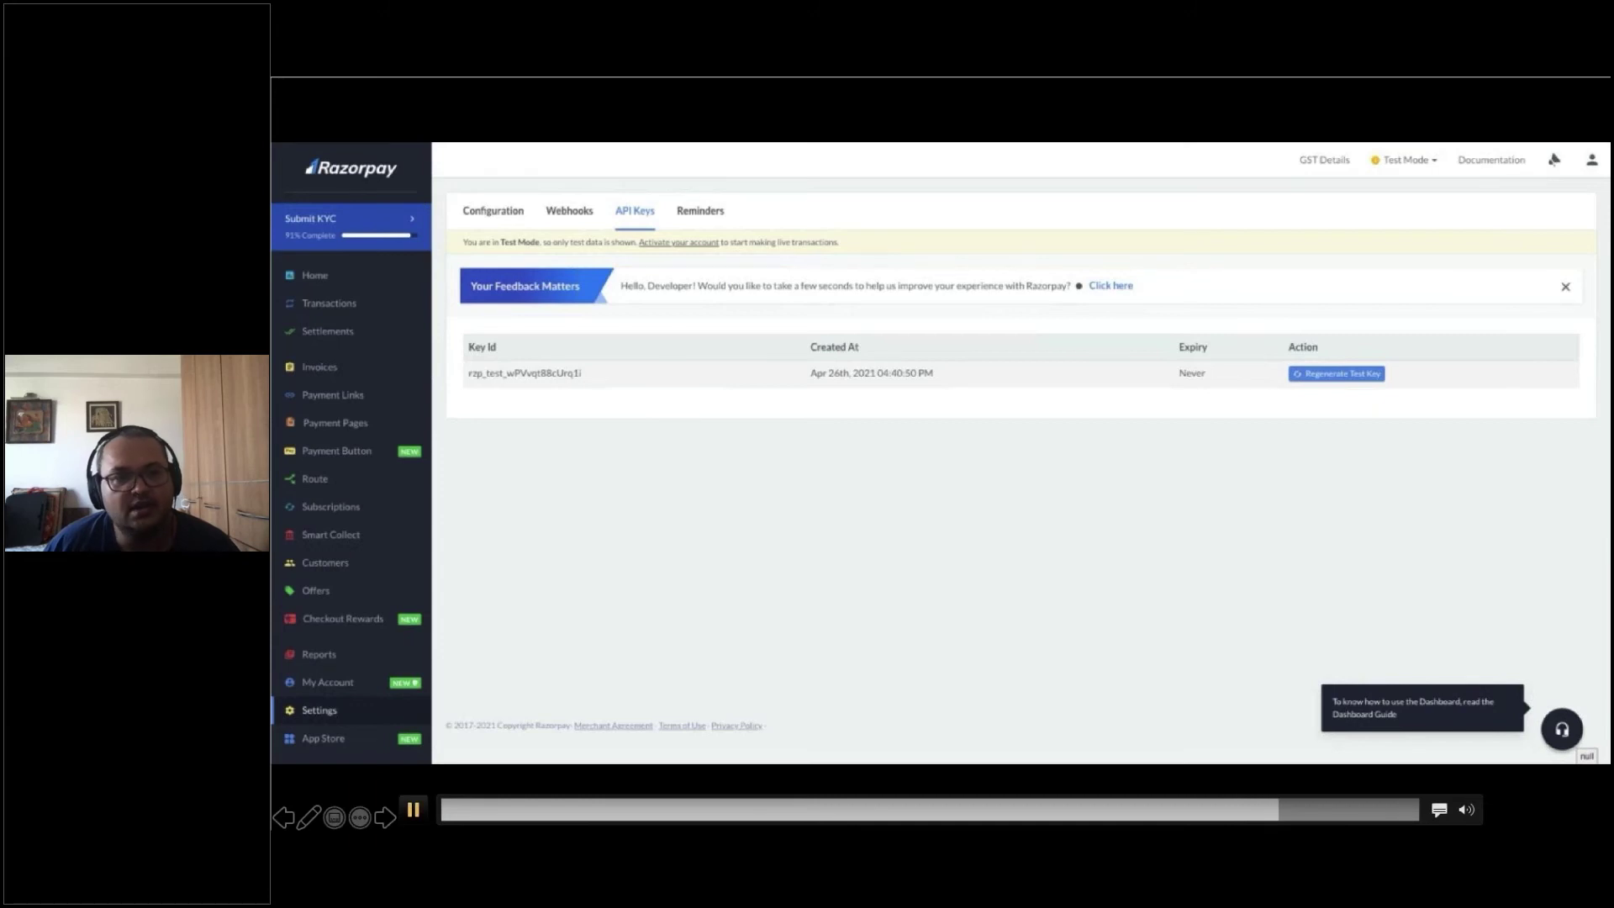
{"action": "left_click", "coordinate": [413, 811]}
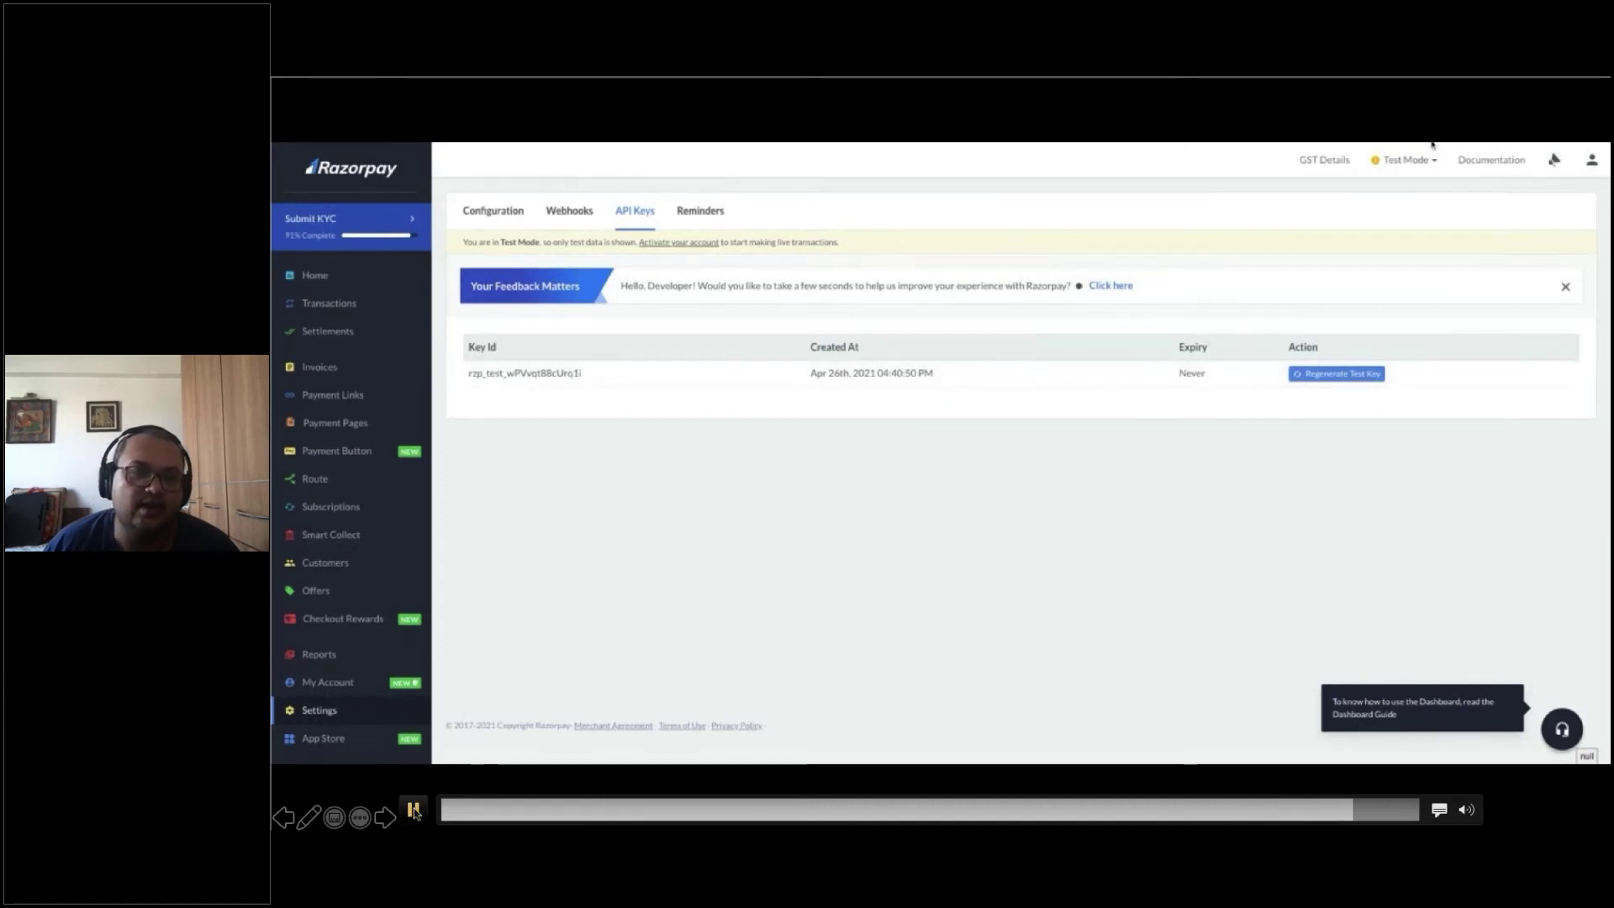
{"action": "left_click", "coordinate": [386, 819]}
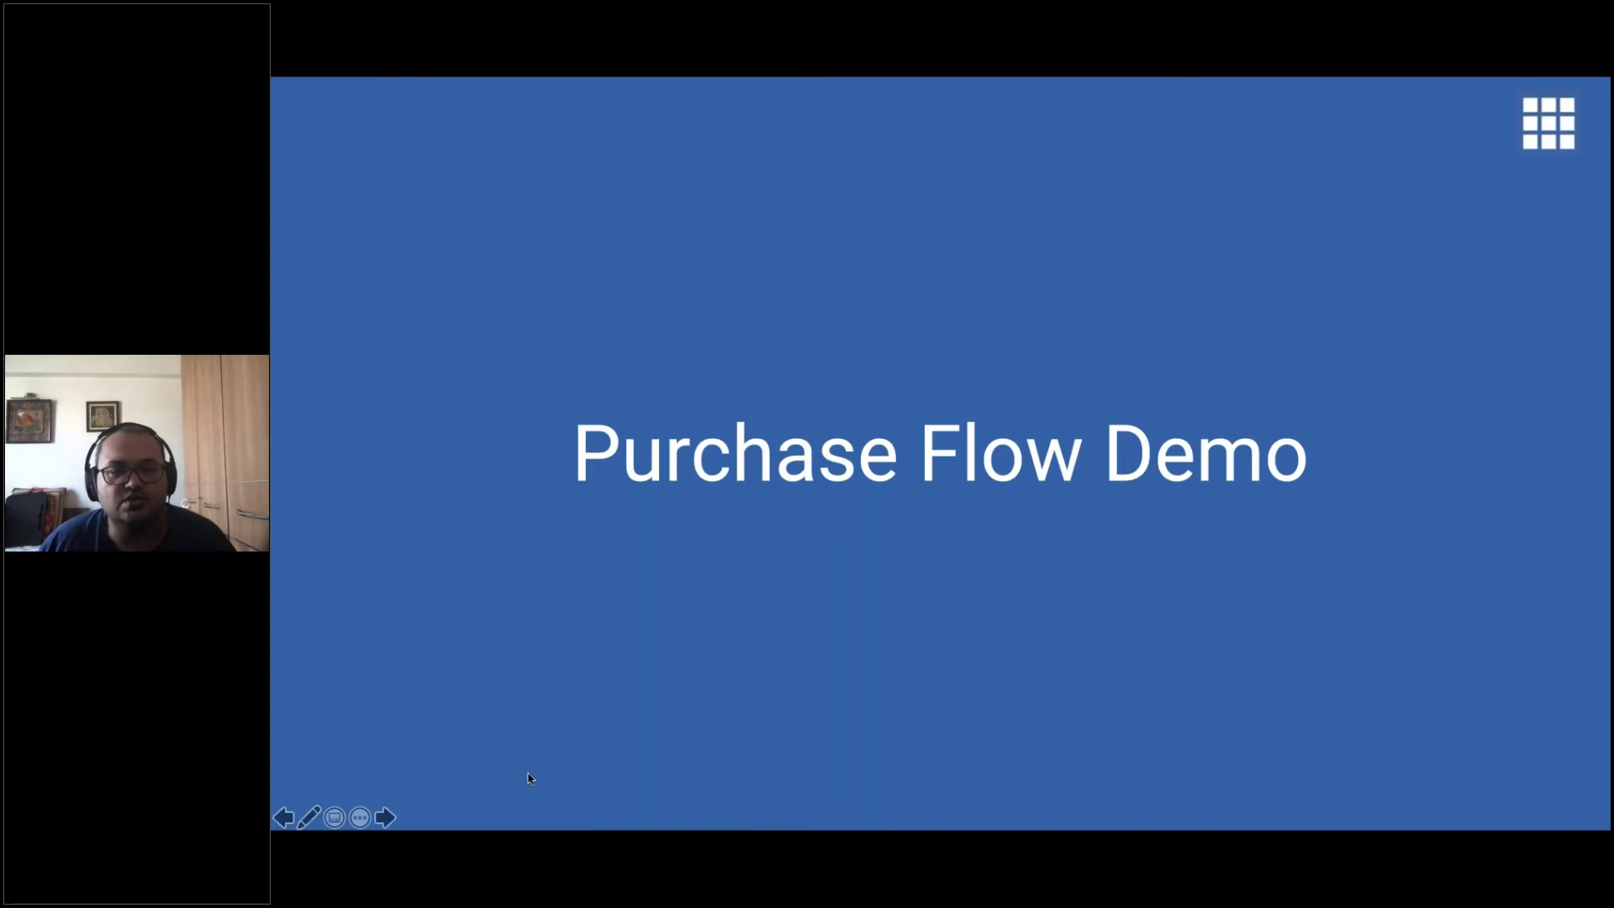
Play the store demo adding the on-sale DNK Yellow Shoes to the cart for ₹10.00
{"action": "left_click", "coordinate": [385, 817]}
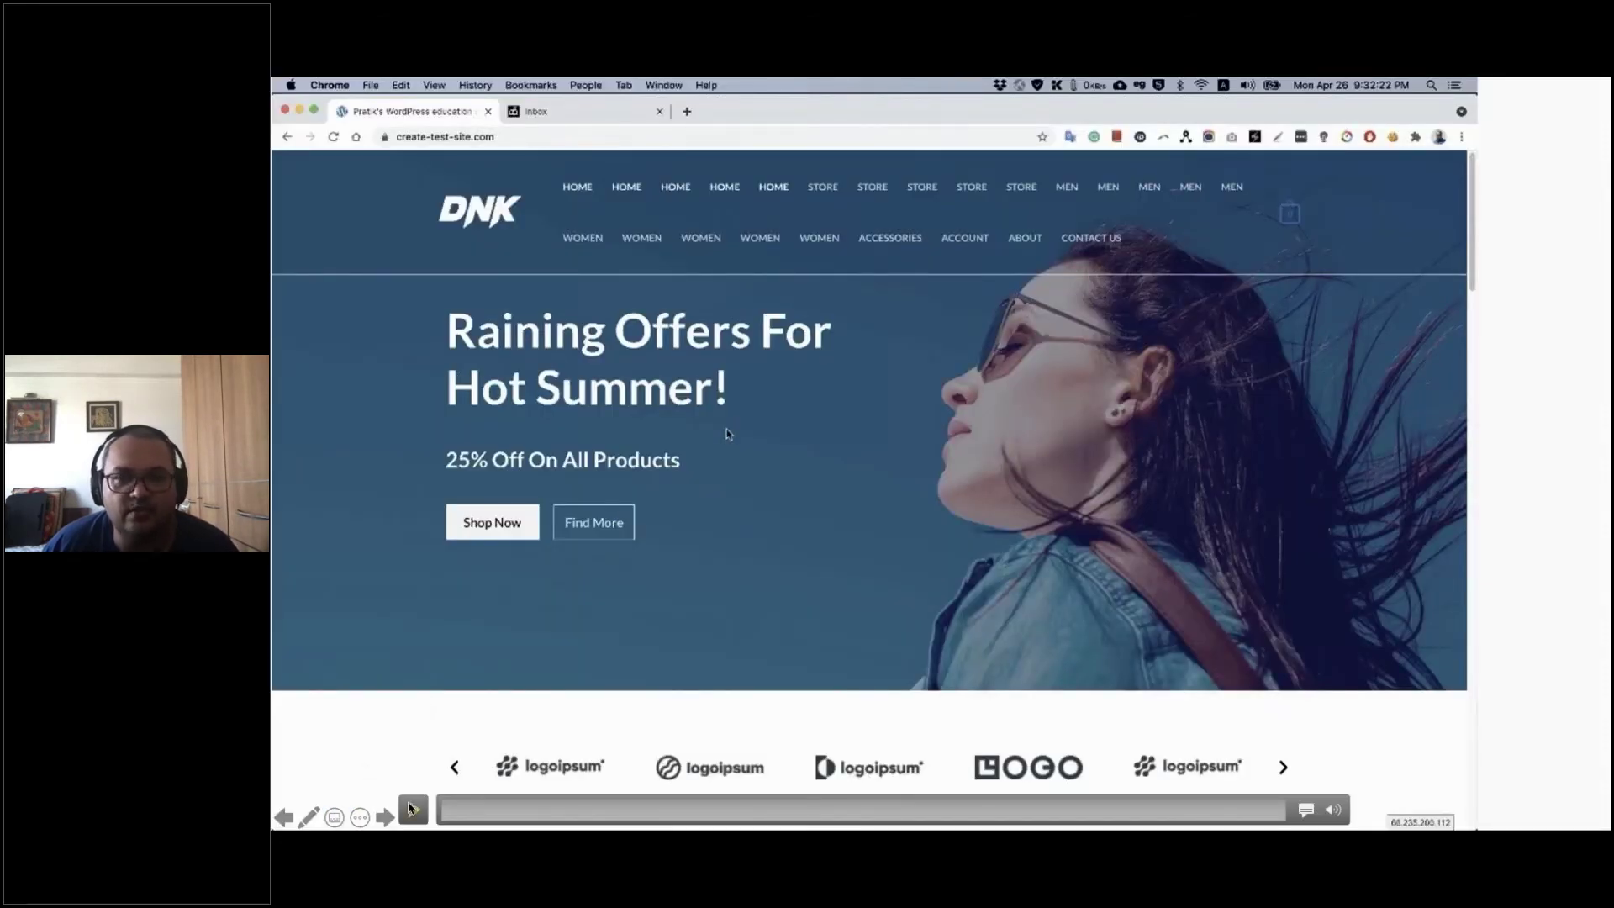
{"action": "left_click", "coordinate": [412, 809]}
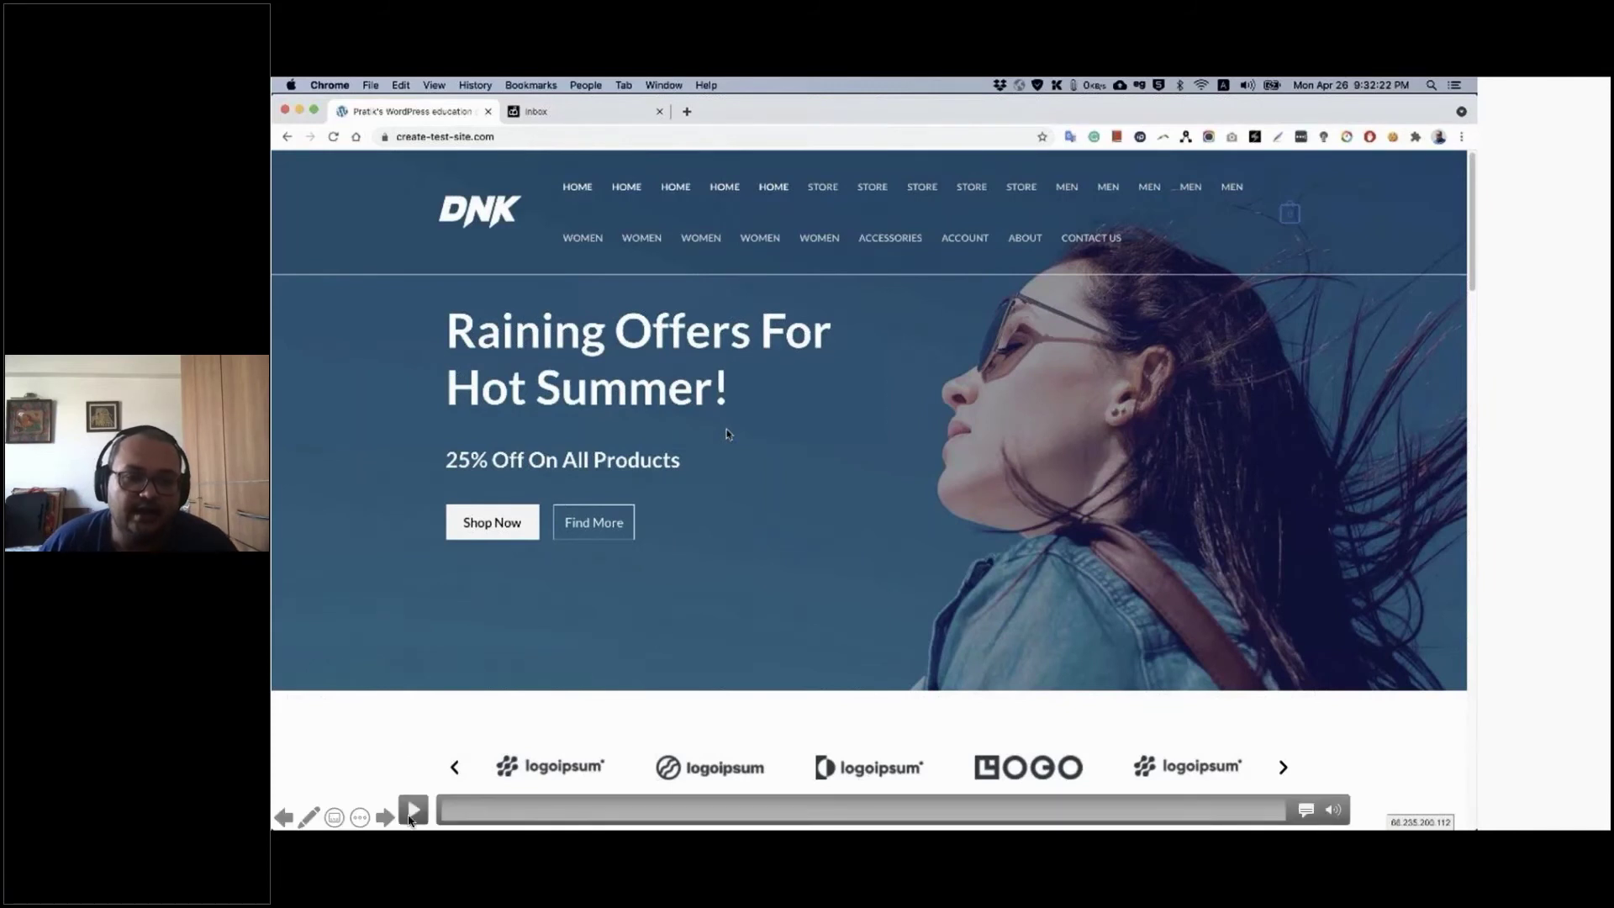
{"action": "left_click", "coordinate": [414, 812]}
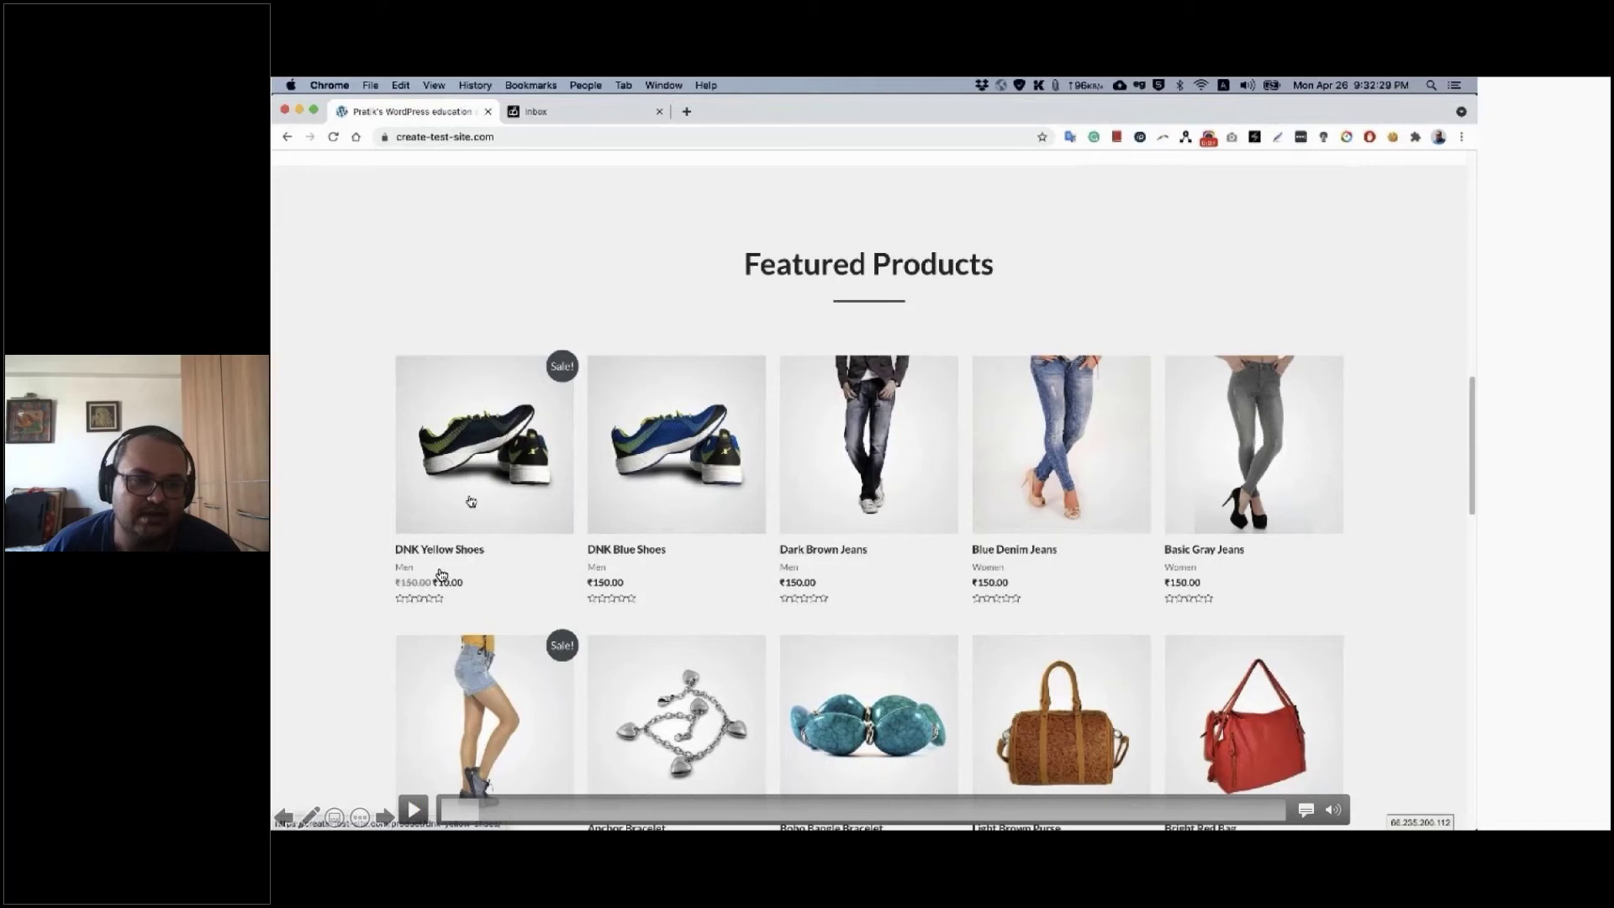
{"action": "left_click", "coordinate": [414, 810]}
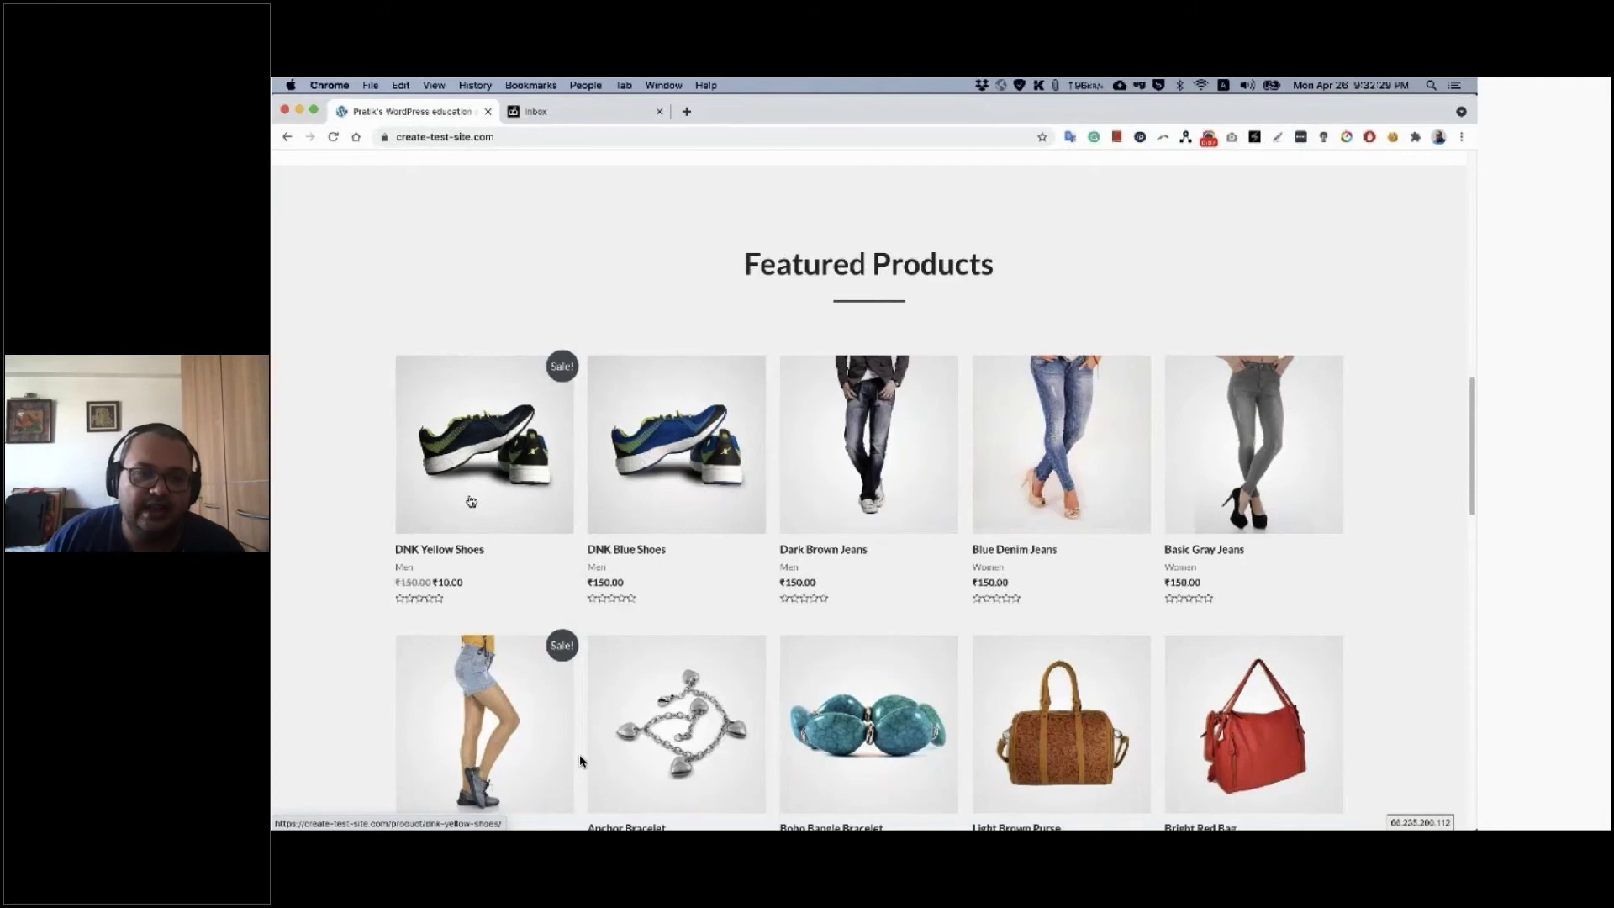
{"action": "left_click", "coordinate": [413, 810]}
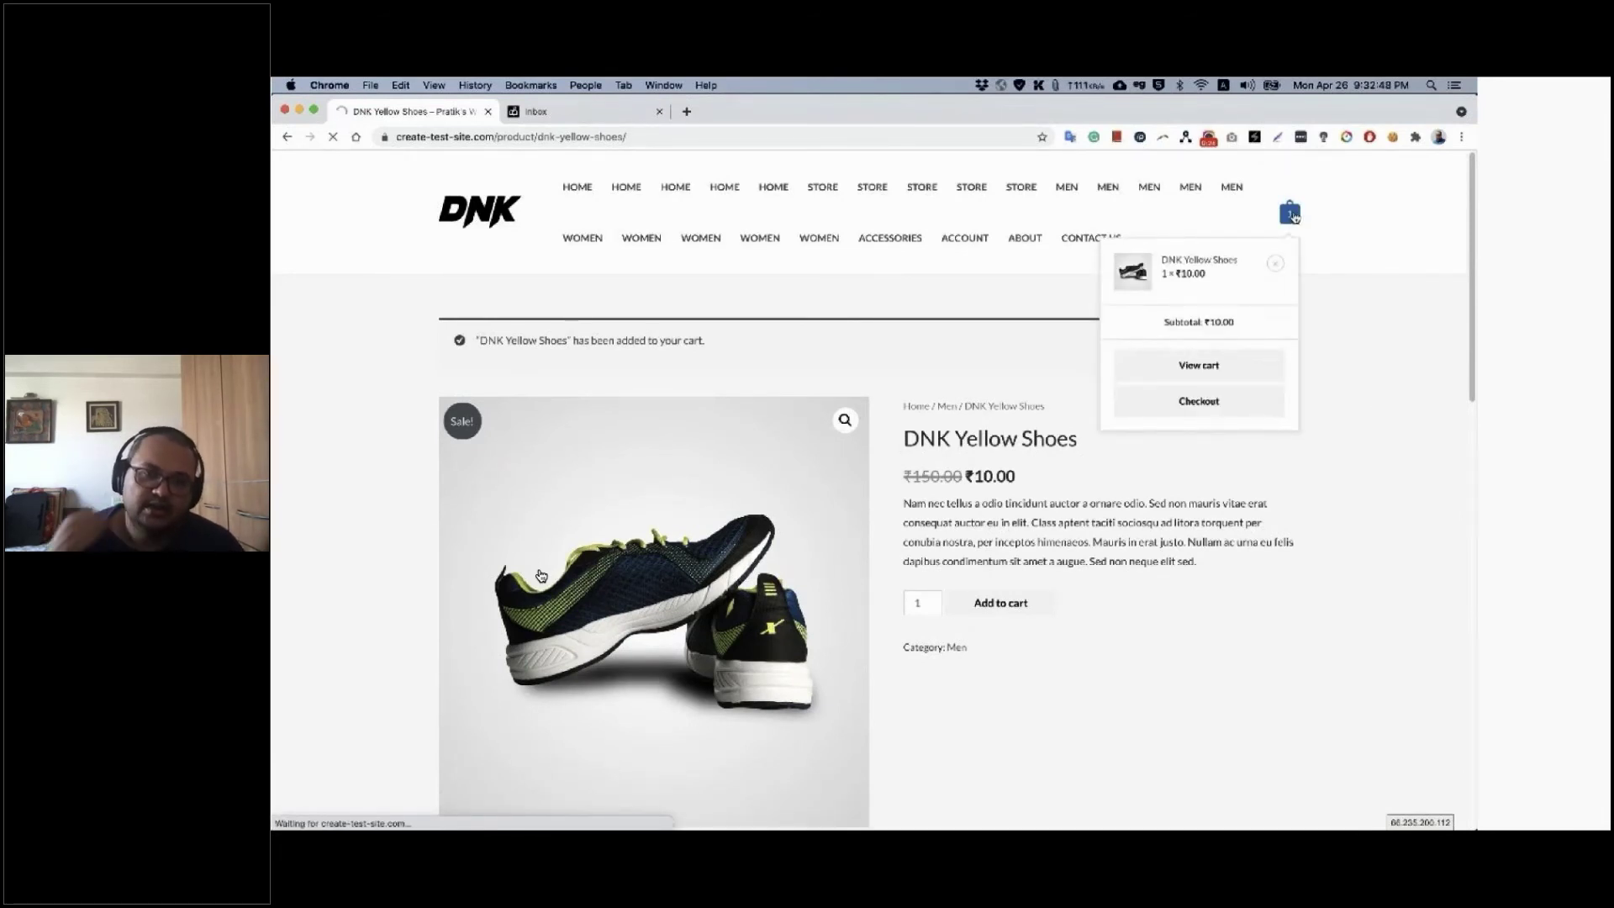
{"action": "mouse_move", "coordinate": [563, 669]}
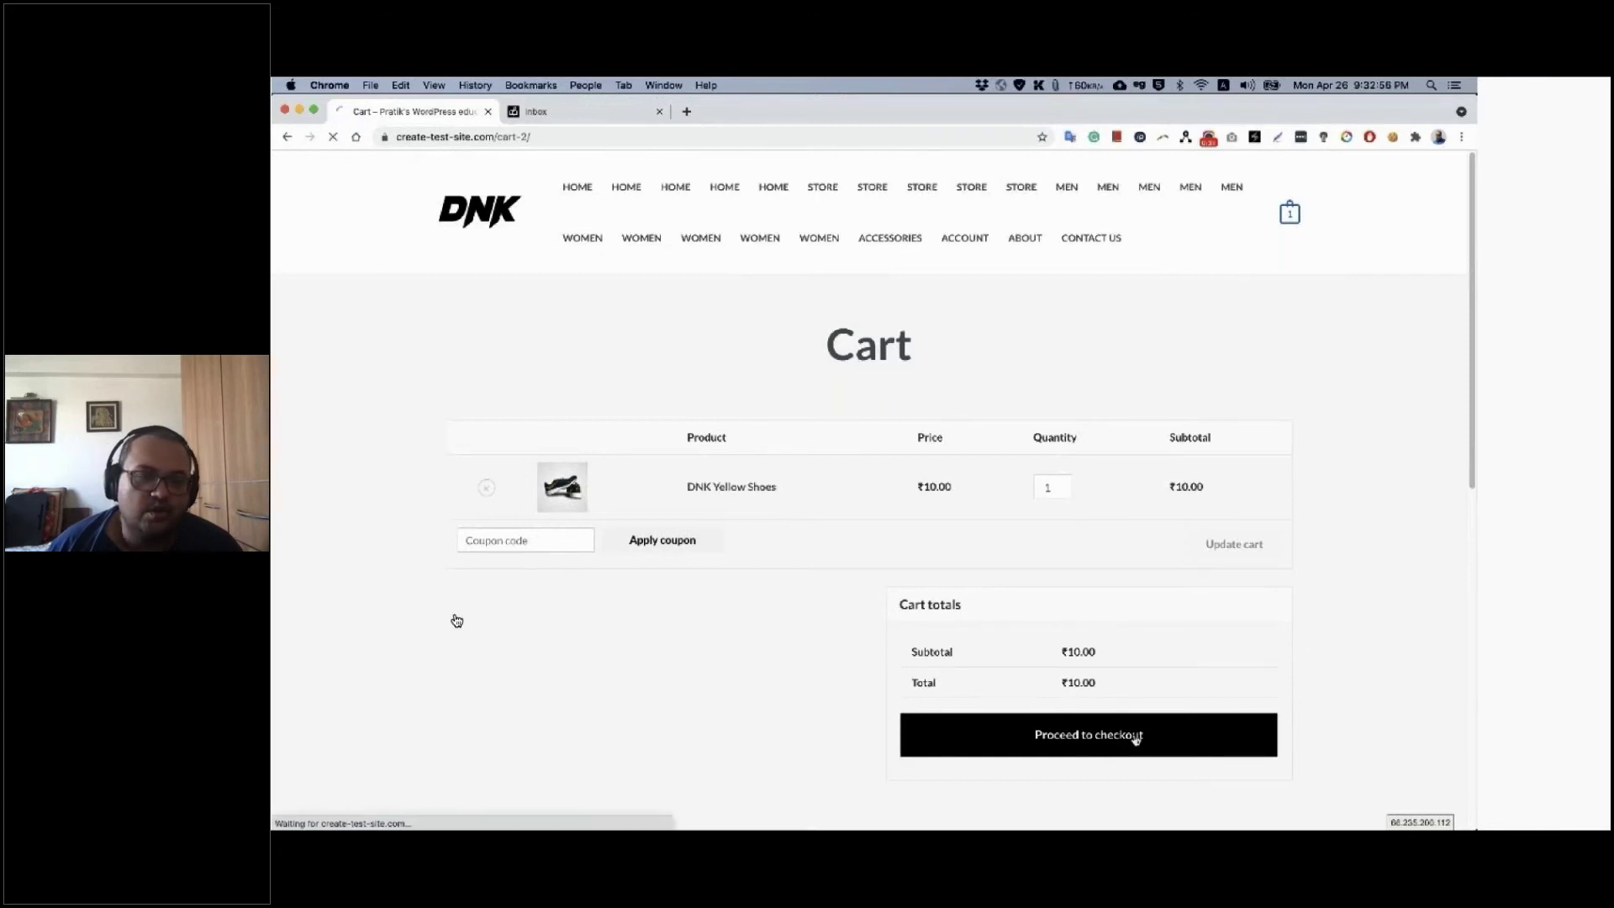
{"action": "mouse_move", "coordinate": [285, 717]}
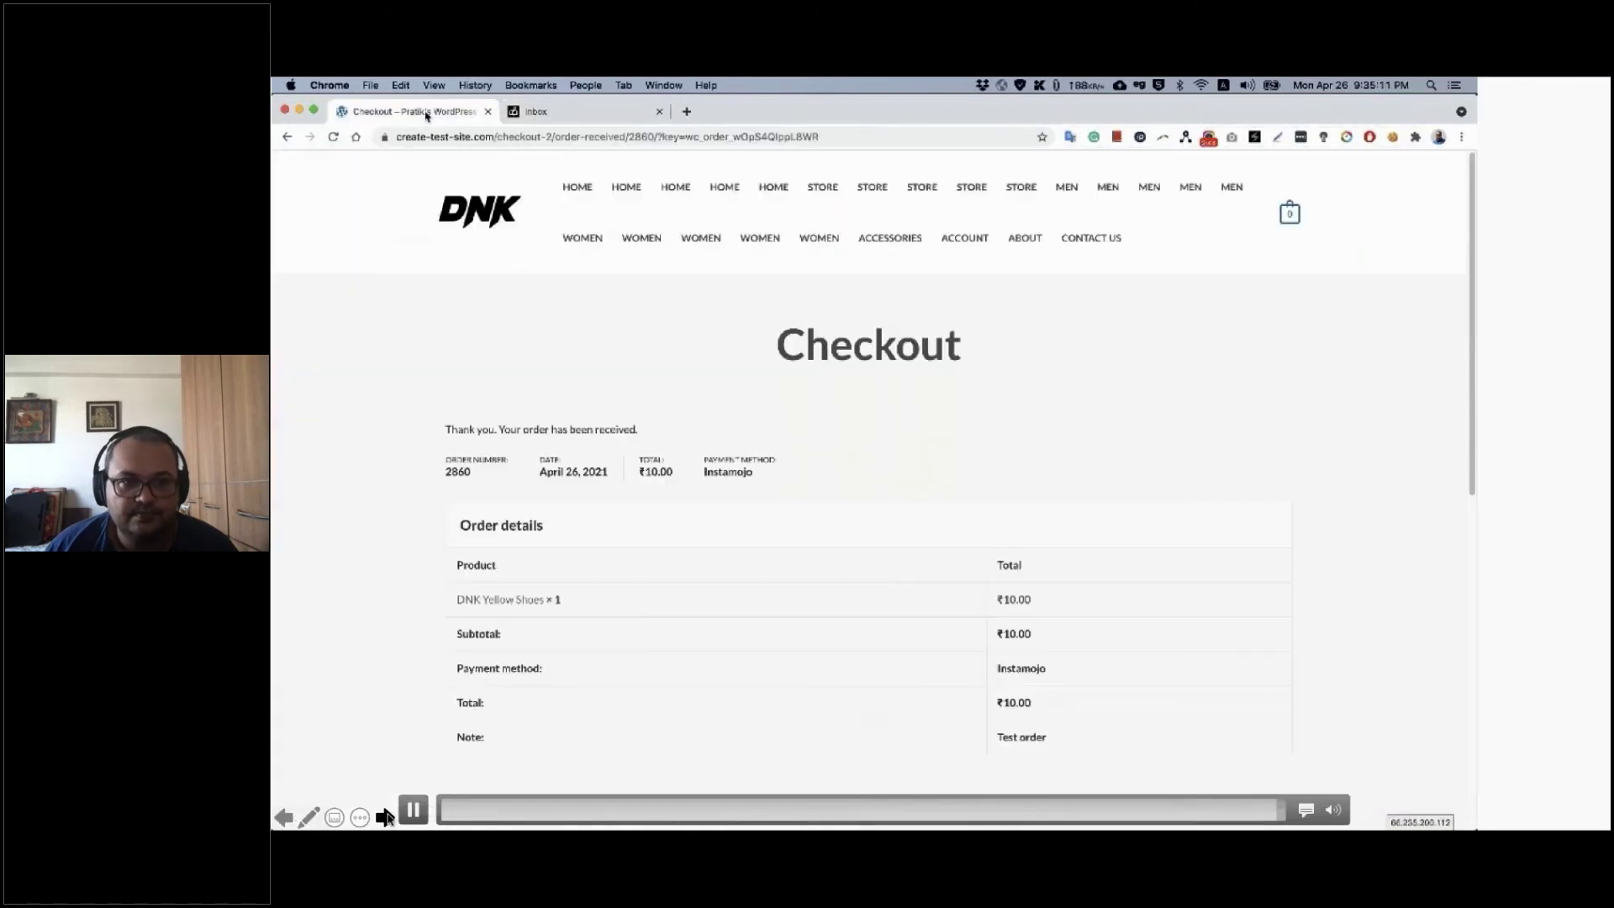
Move past the order 2860 received page to the Customer Email slide
{"action": "left_click", "coordinate": [386, 818]}
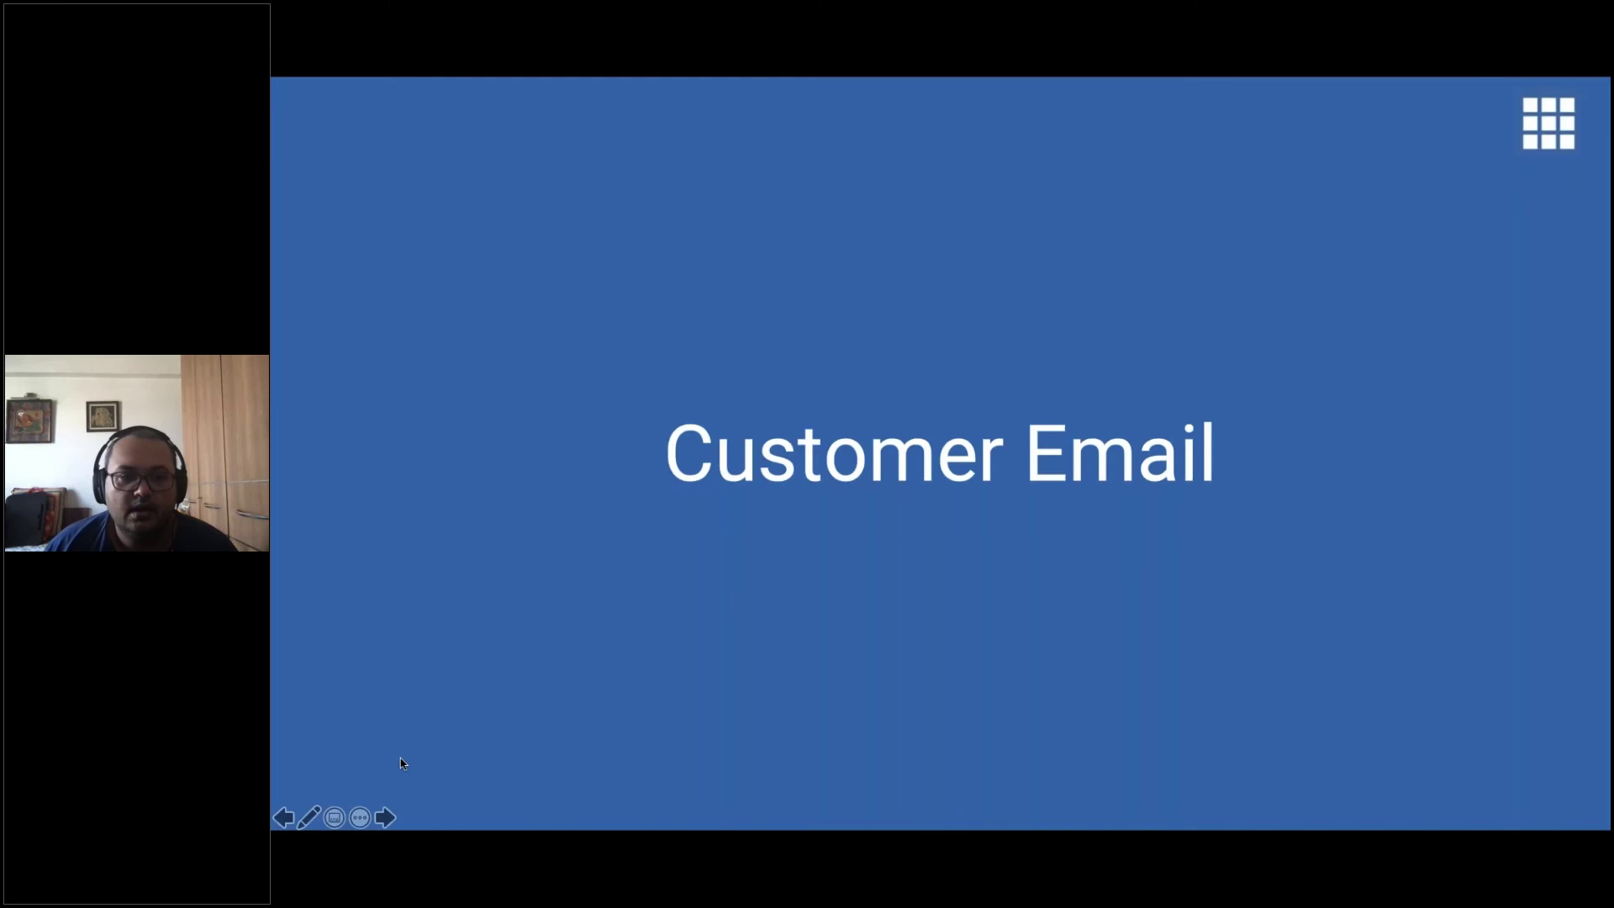
Play the buyer's order #2860 confirmation email with product, total and billing address, then advance to seller emails
{"action": "left_click", "coordinate": [384, 818]}
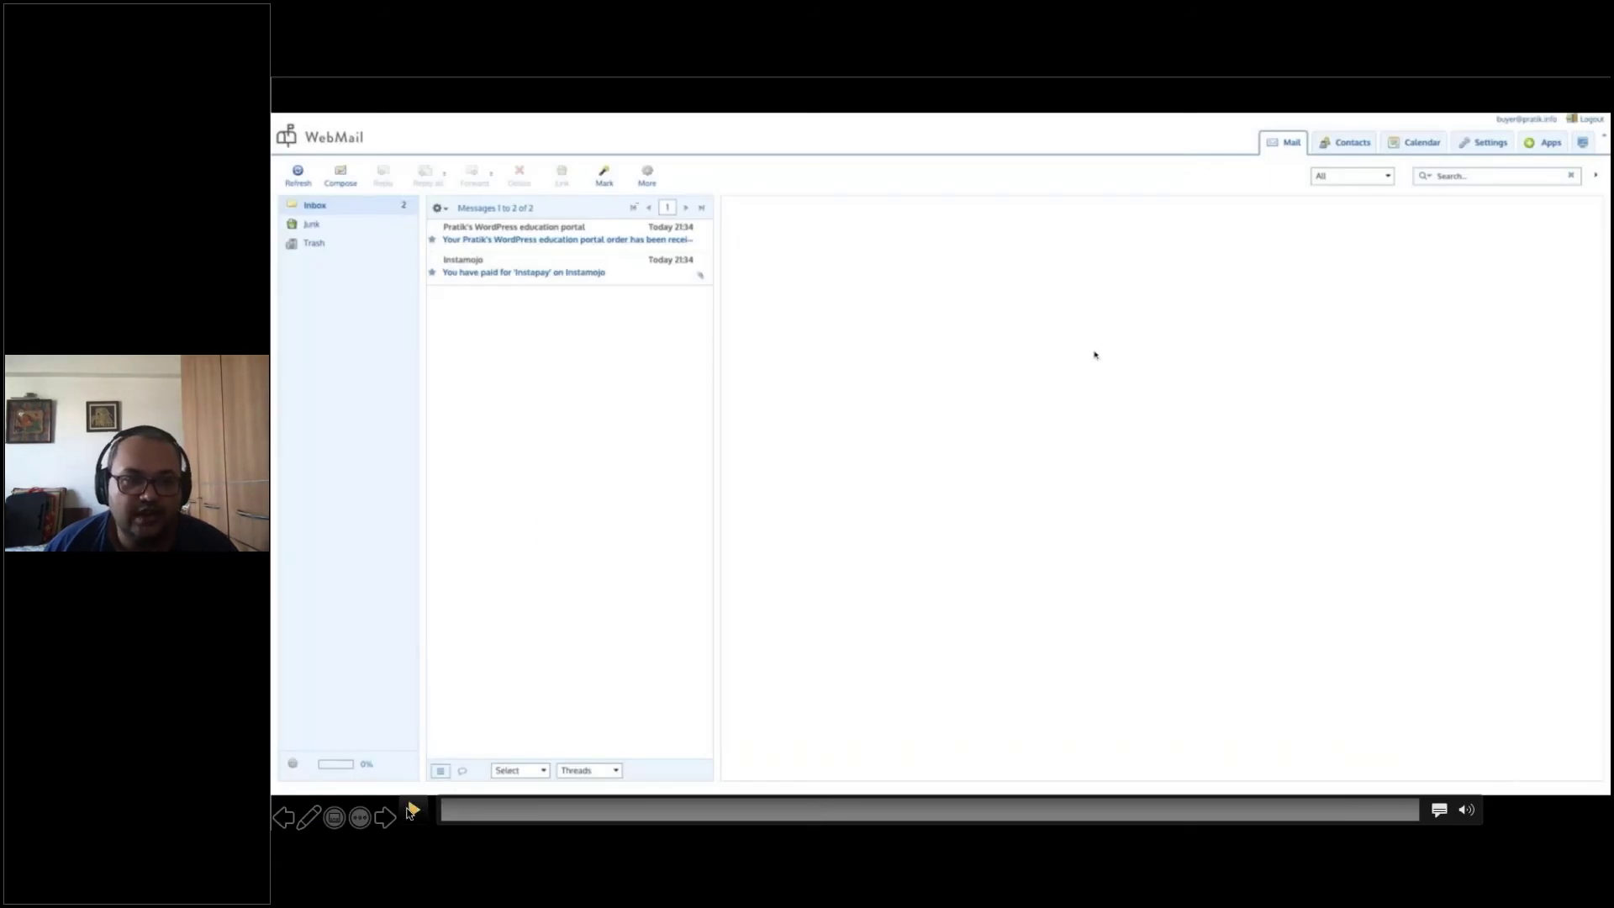
{"action": "left_click", "coordinate": [412, 810]}
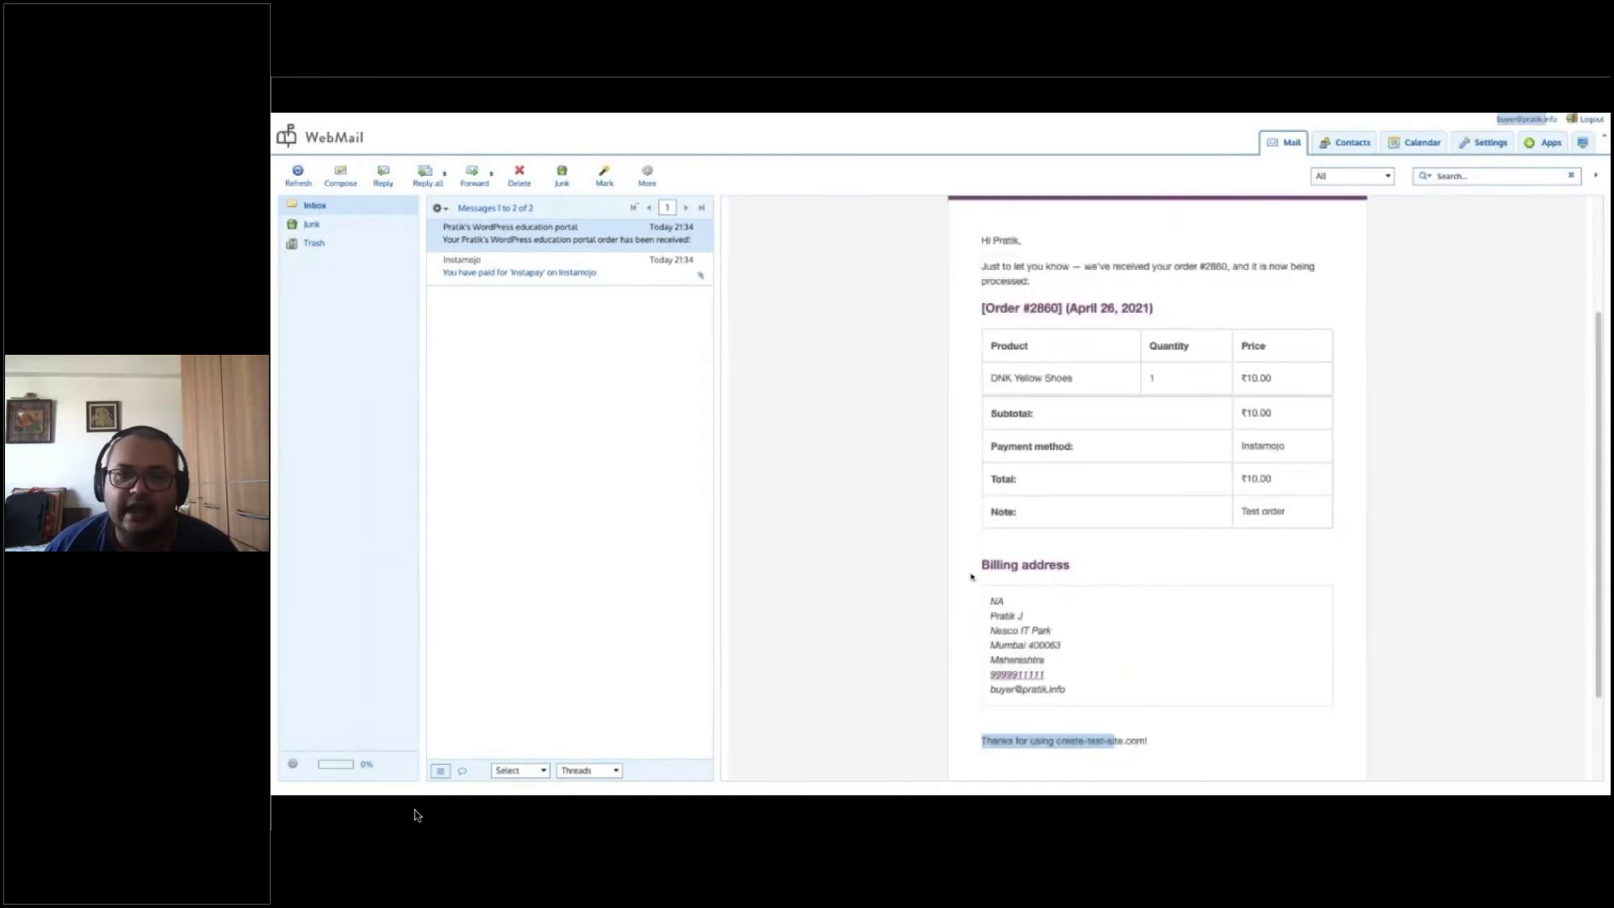
{"action": "mouse_move", "coordinate": [427, 807]}
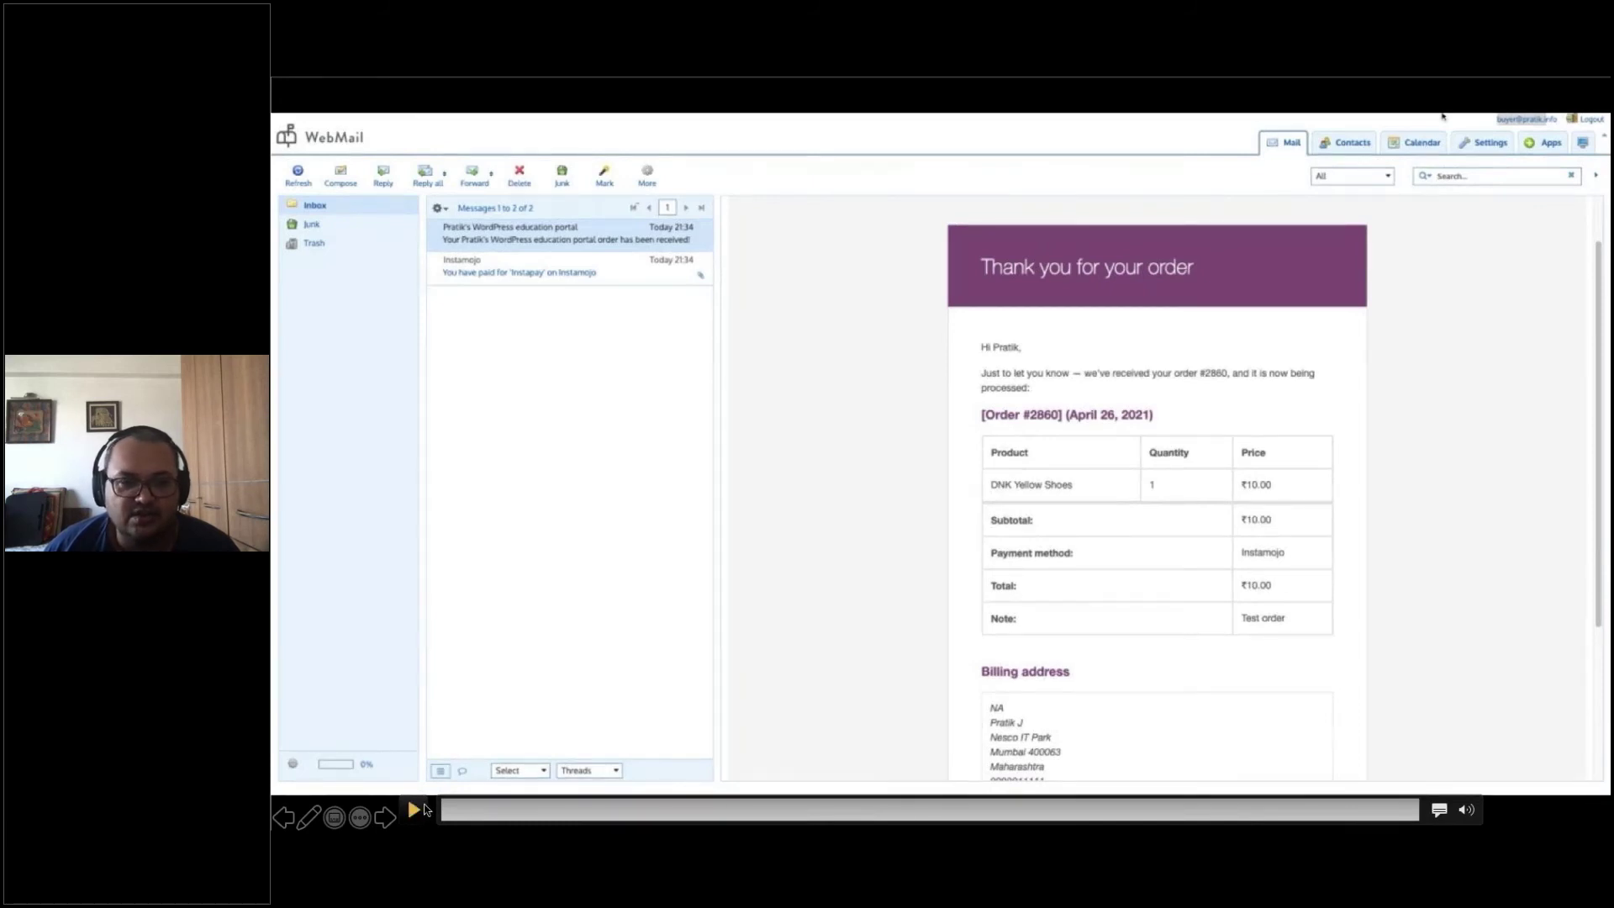
{"action": "left_click", "coordinate": [384, 818]}
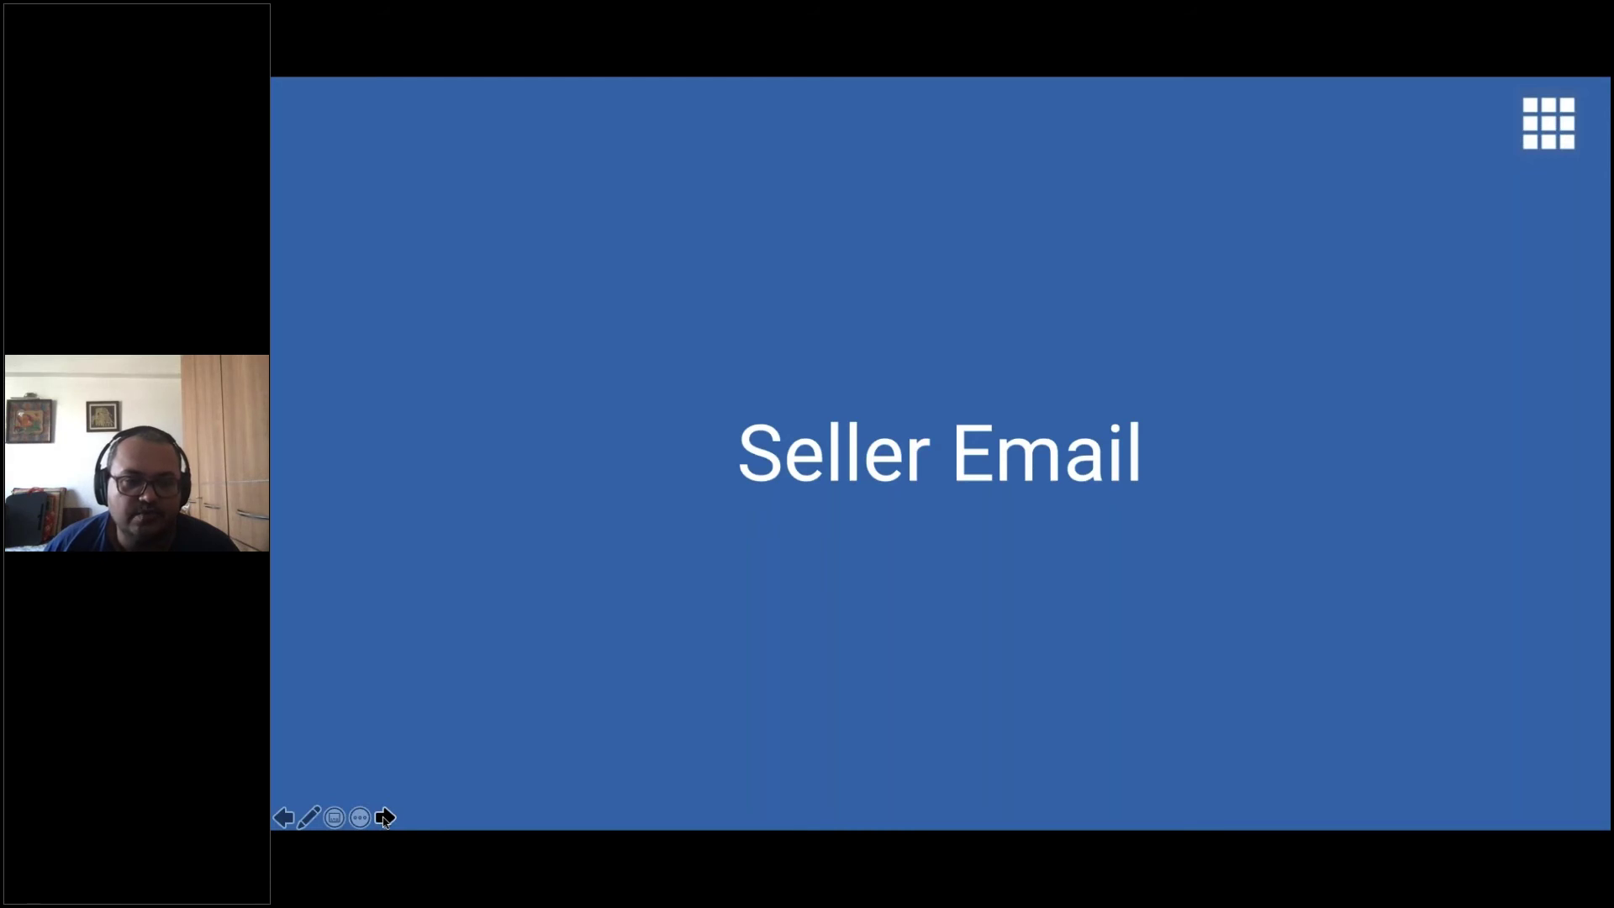
Play the seller inbox recording and pause on the New order #2860 notification
{"action": "left_click", "coordinate": [385, 818]}
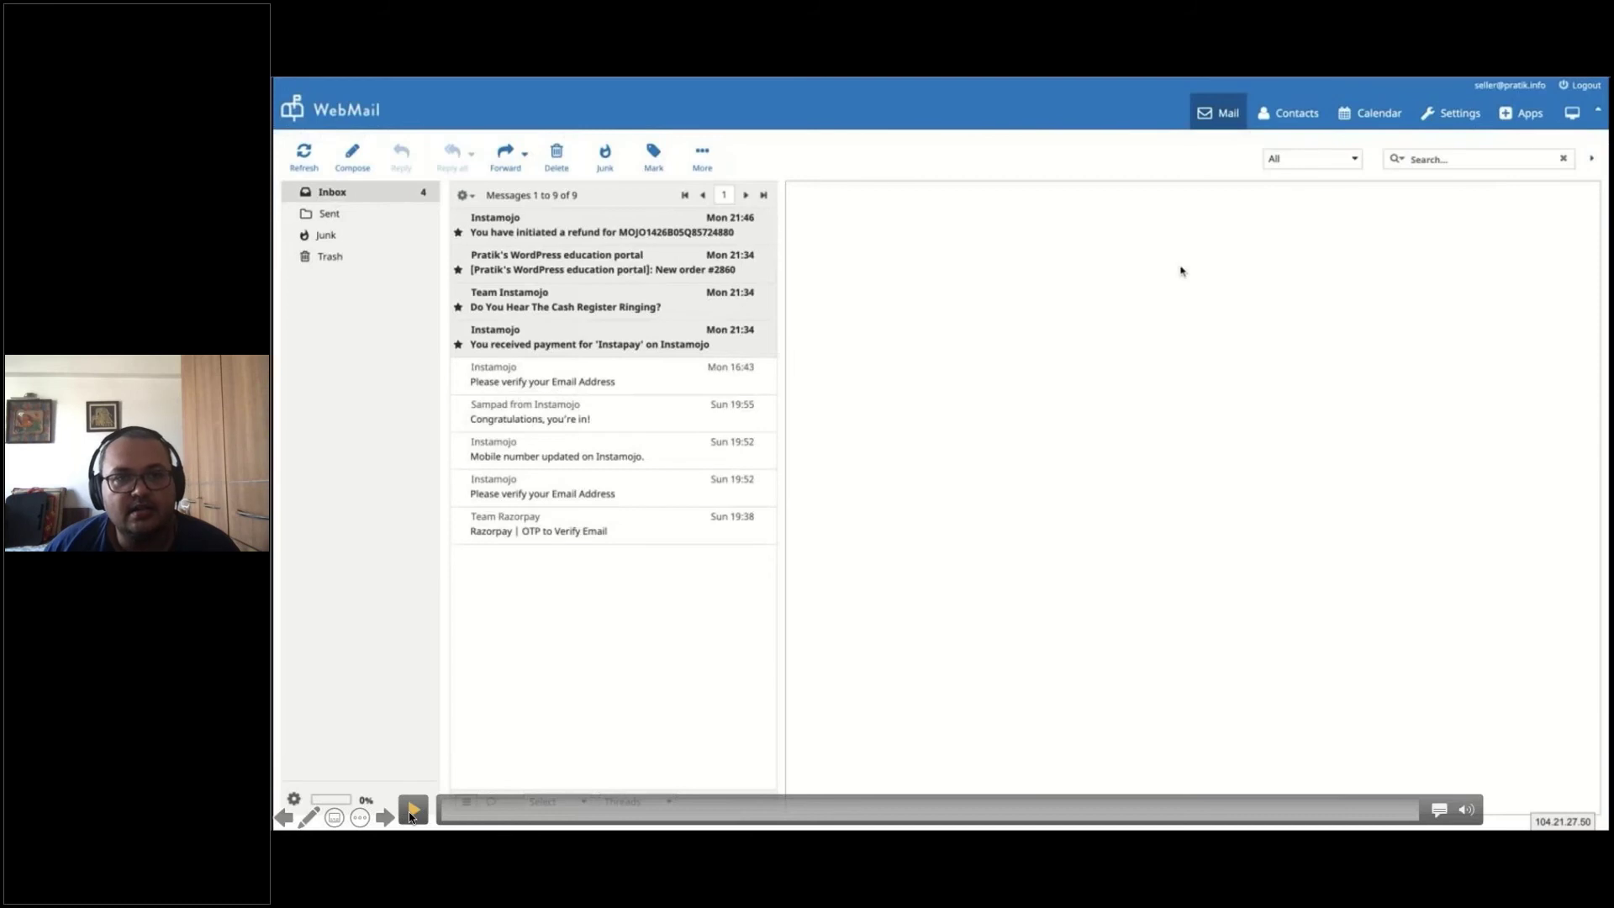
{"action": "left_click", "coordinate": [412, 810]}
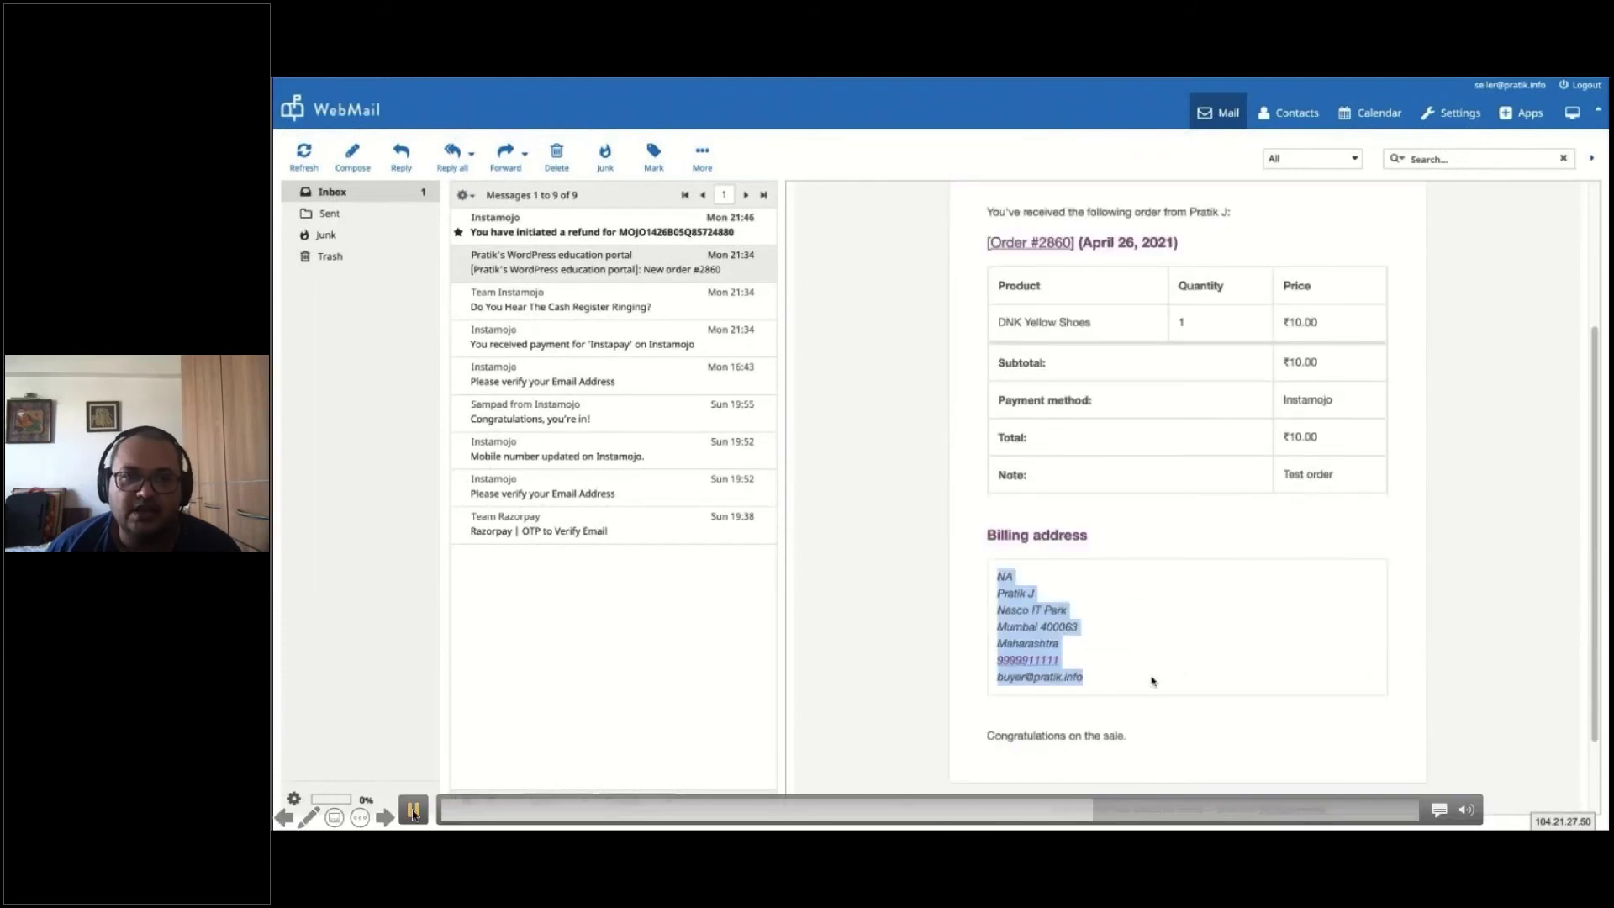
{"action": "left_click", "coordinate": [413, 811]}
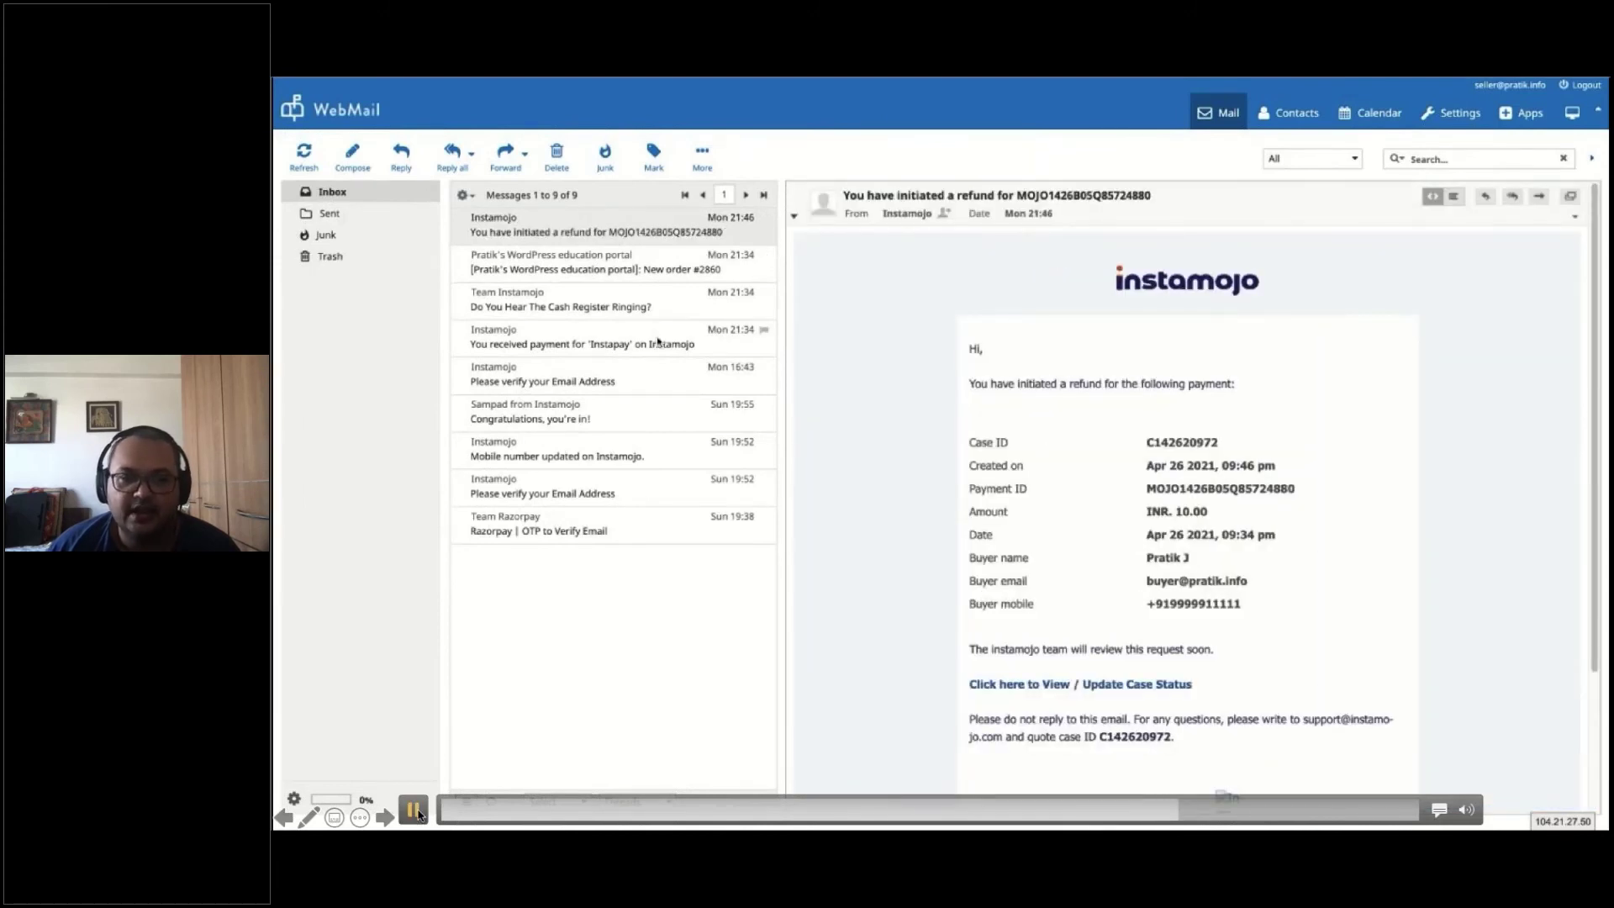
Review the Instamojo INR 10.00 refund email details, then move to the Instamojo dashboard recording
{"action": "left_click", "coordinate": [414, 811]}
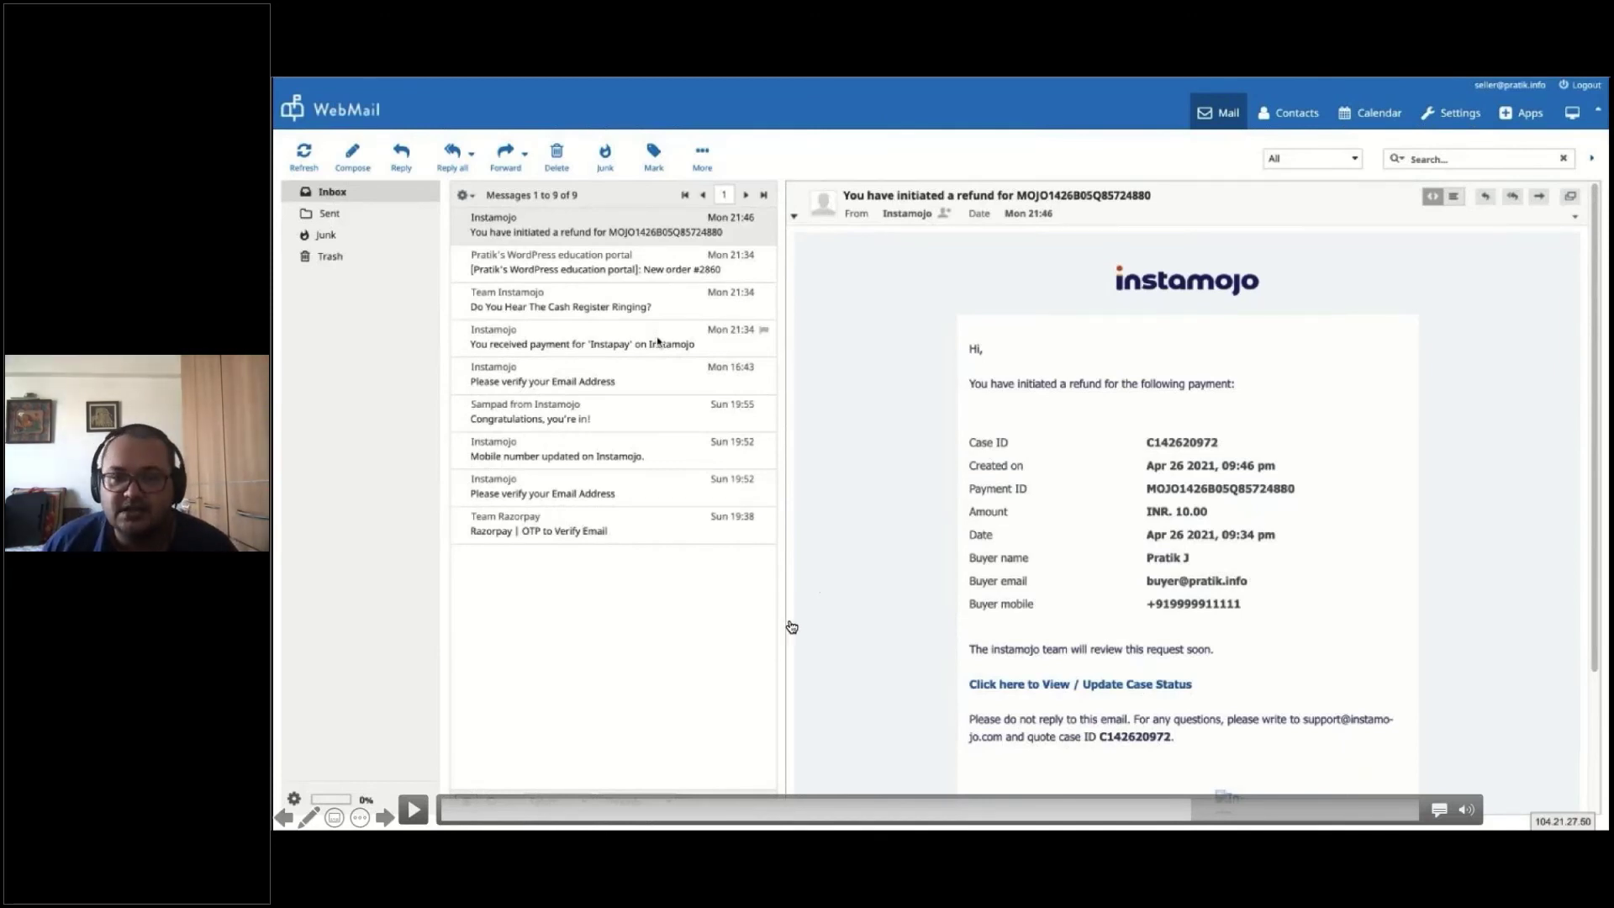
{"action": "left_click", "coordinate": [412, 817]}
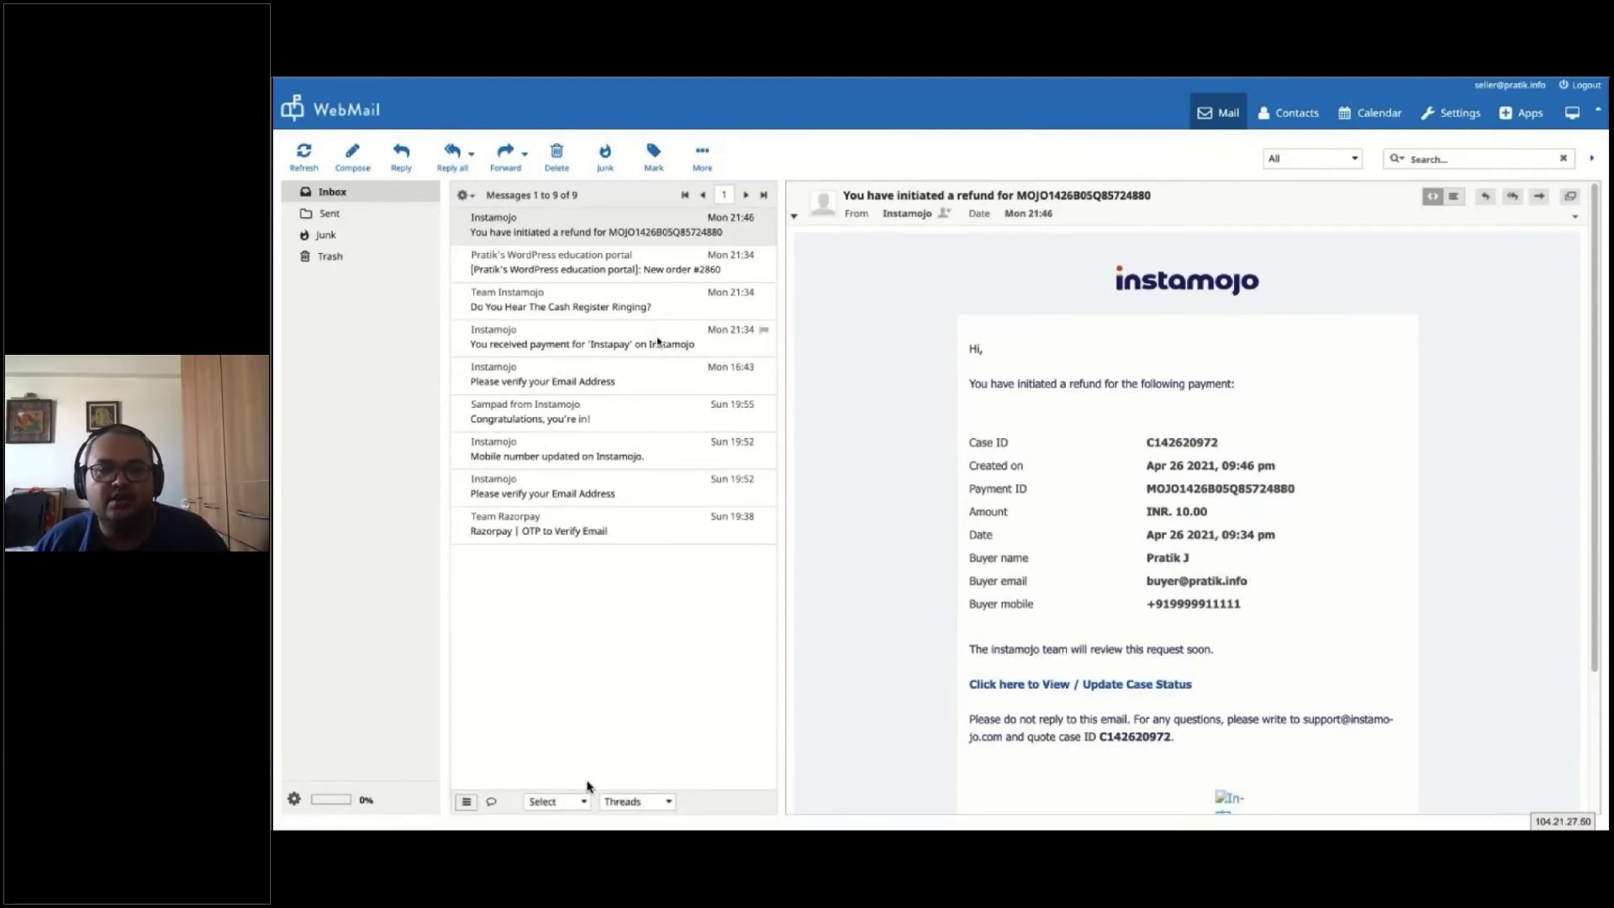
{"action": "mouse_move", "coordinate": [412, 812]}
{"action": "left_click", "coordinate": [412, 811]}
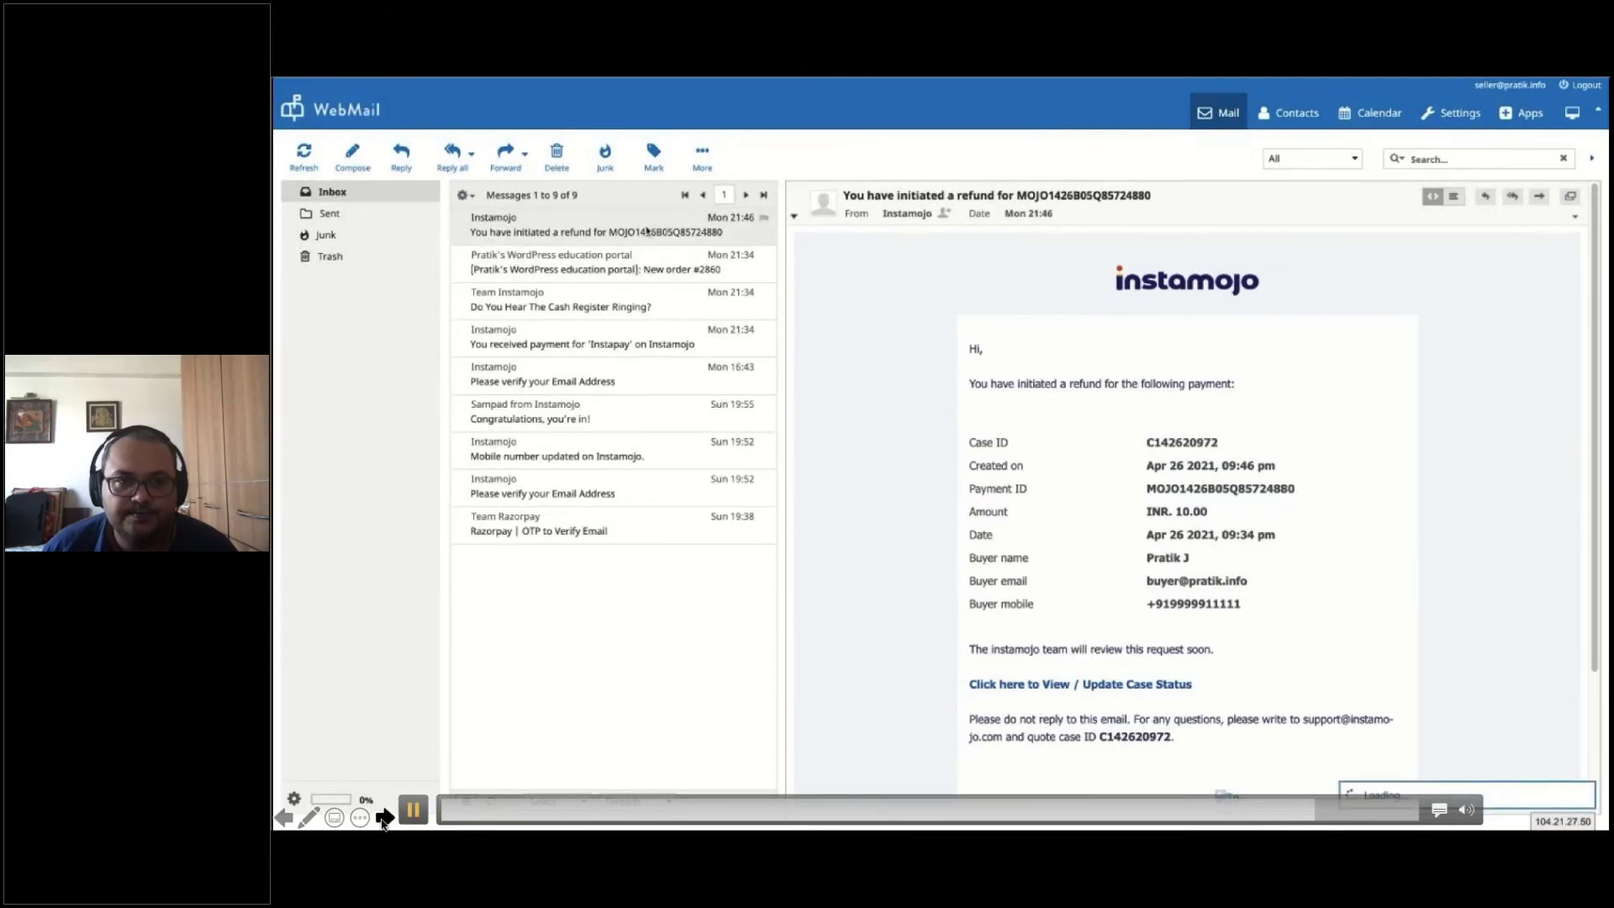
{"action": "left_click", "coordinate": [384, 818]}
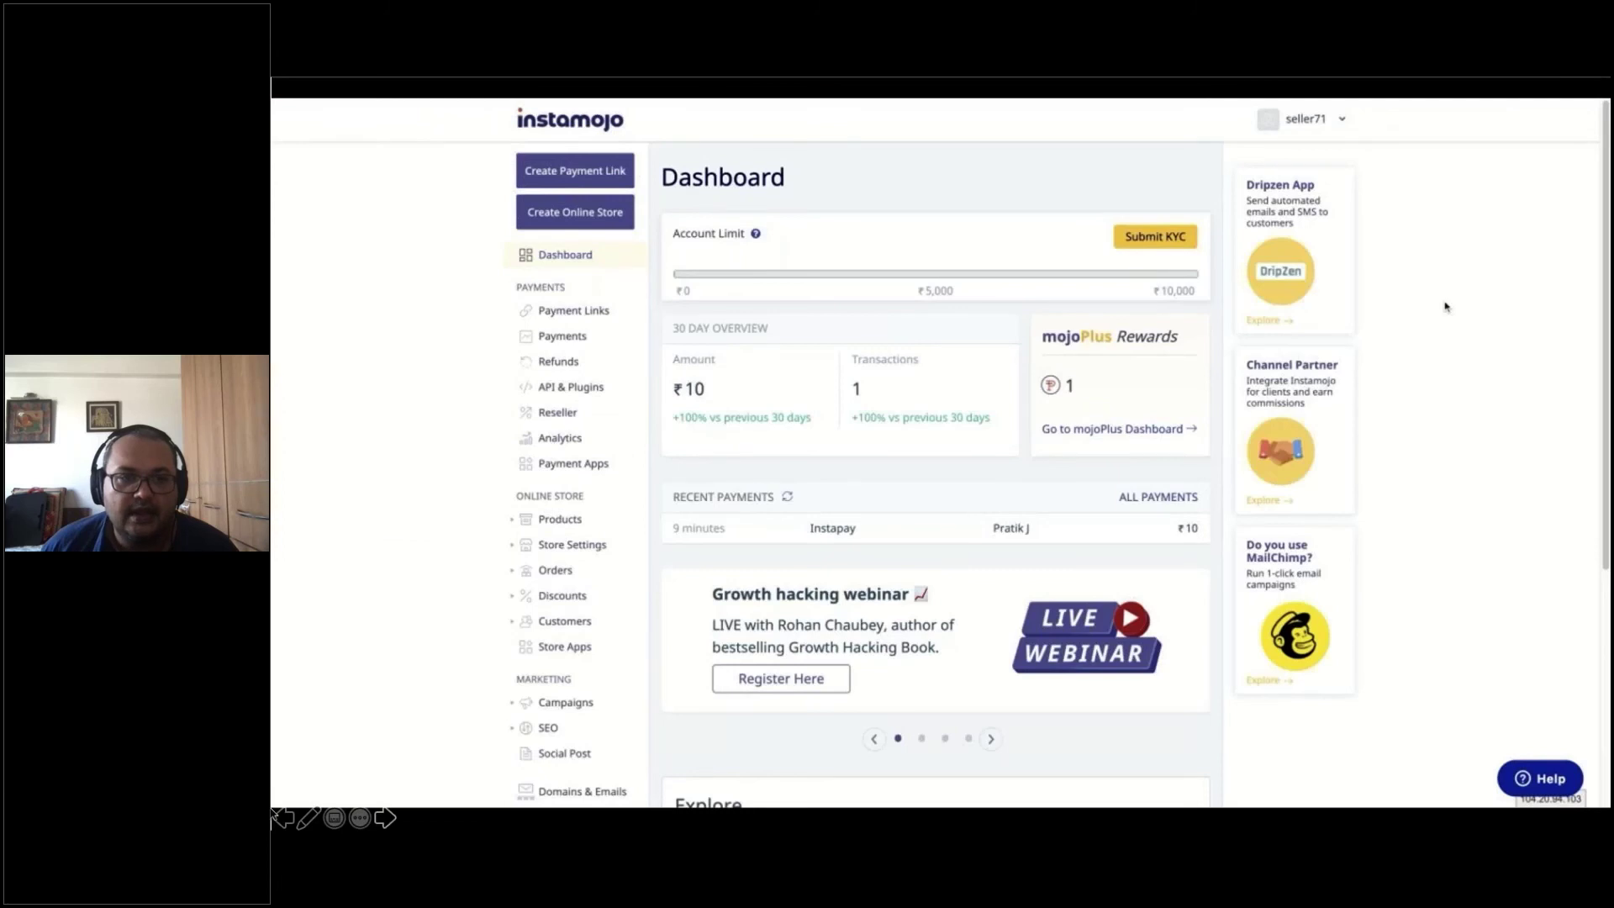
Play the Instamojo Payments list to the ₹10 Instapay Payout Pending entry, then show the Questions? slide
{"action": "mouse_move", "coordinate": [415, 811]}
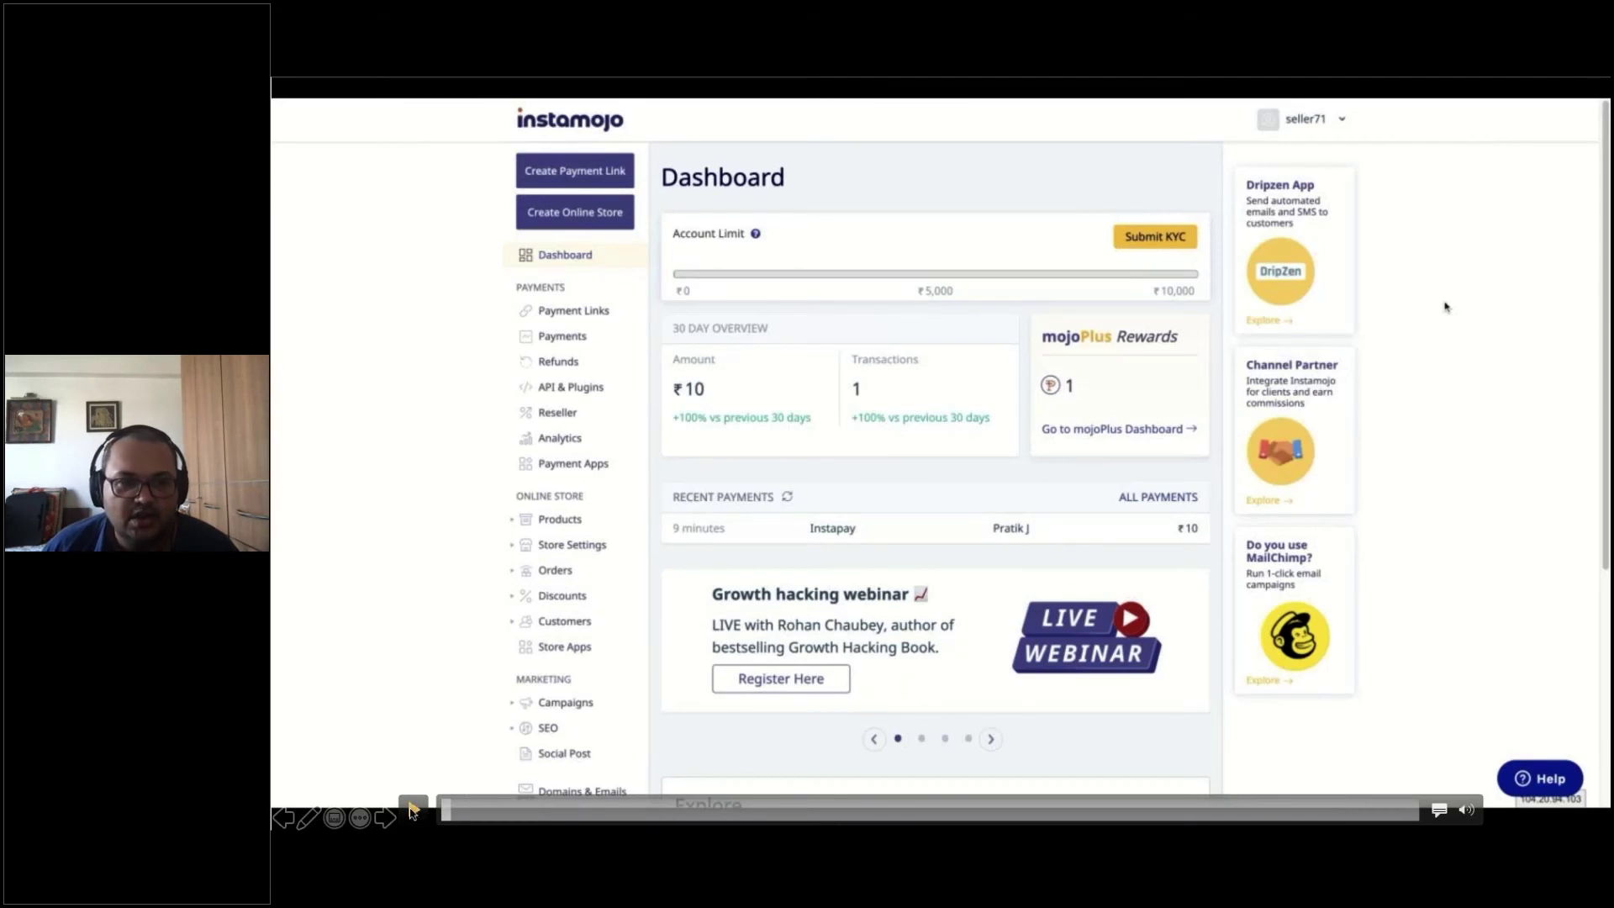
{"action": "left_click", "coordinate": [413, 809]}
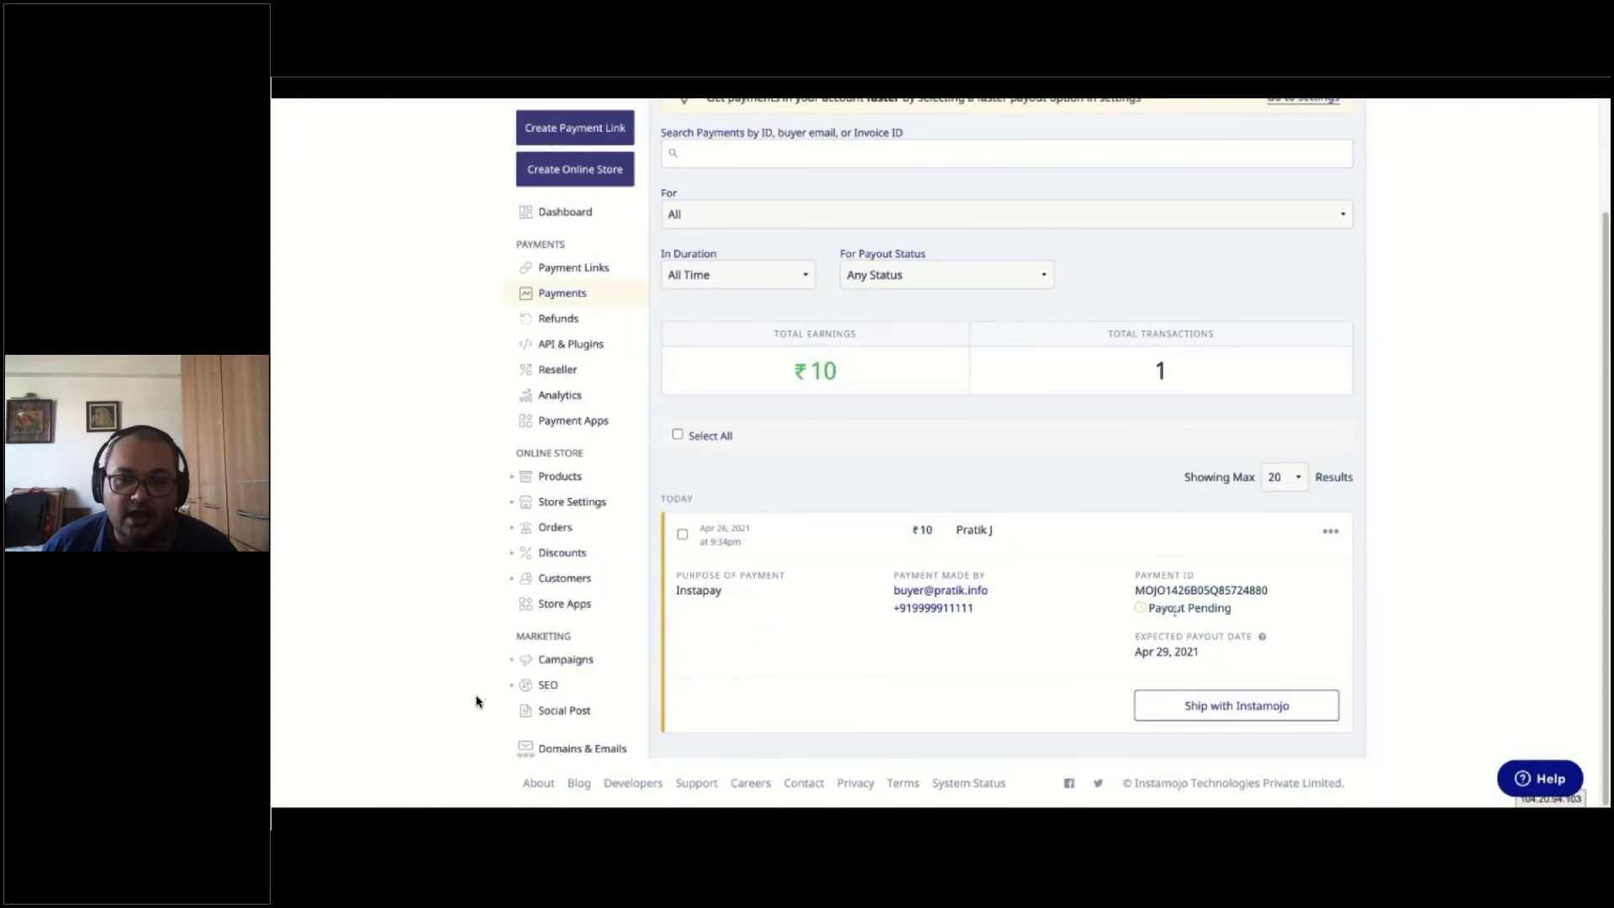
{"action": "mouse_move", "coordinate": [413, 812]}
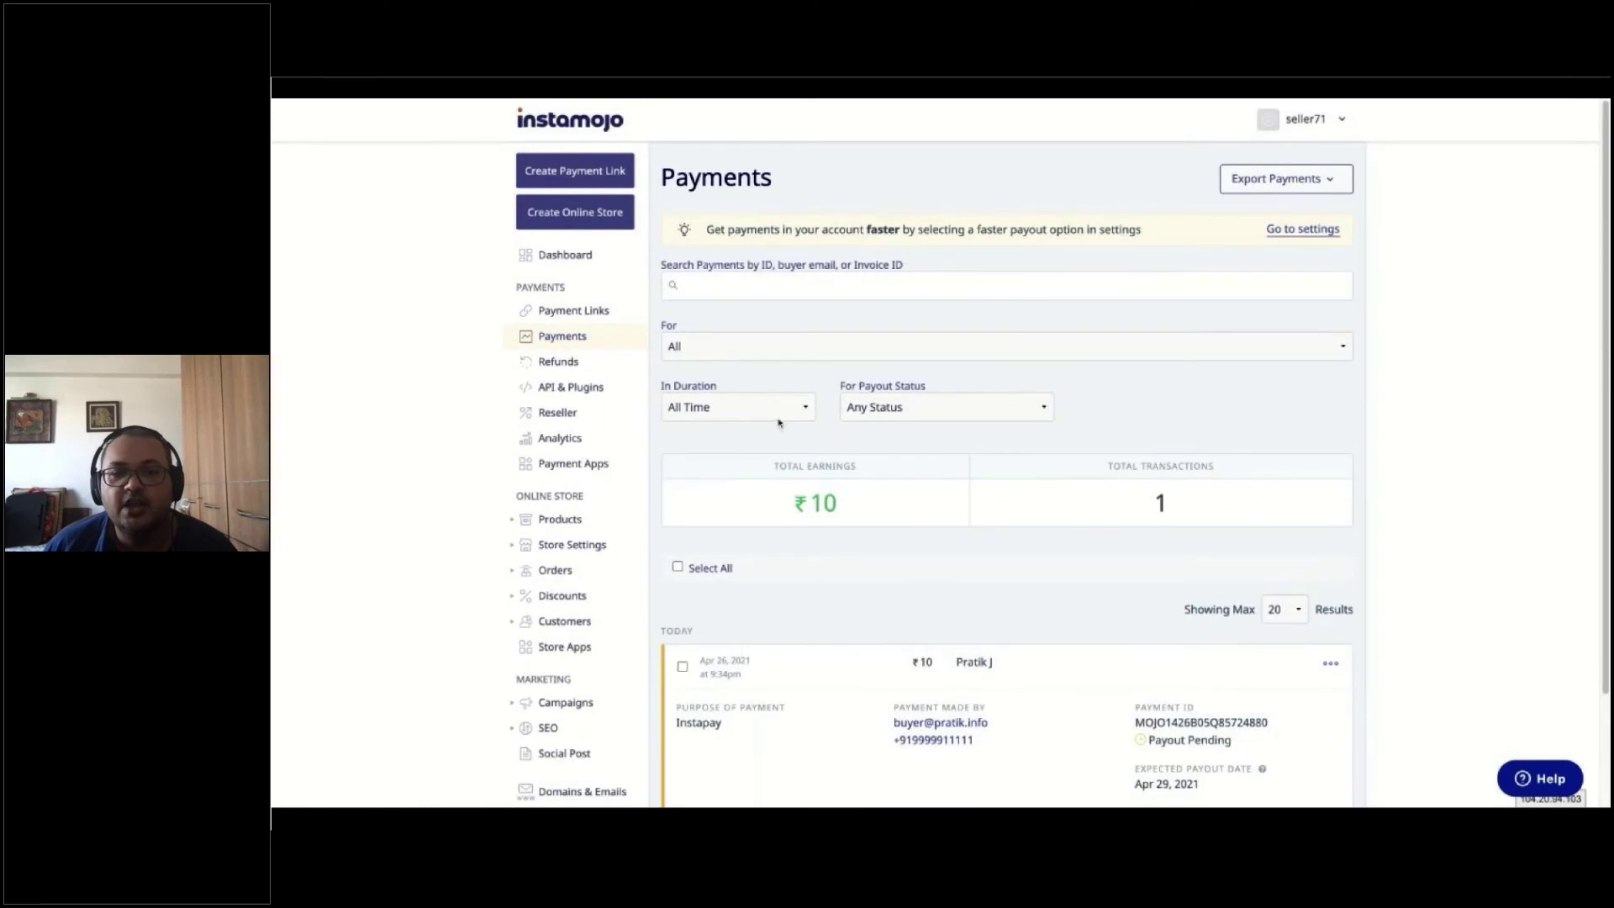
{"action": "mouse_move", "coordinate": [462, 703]}
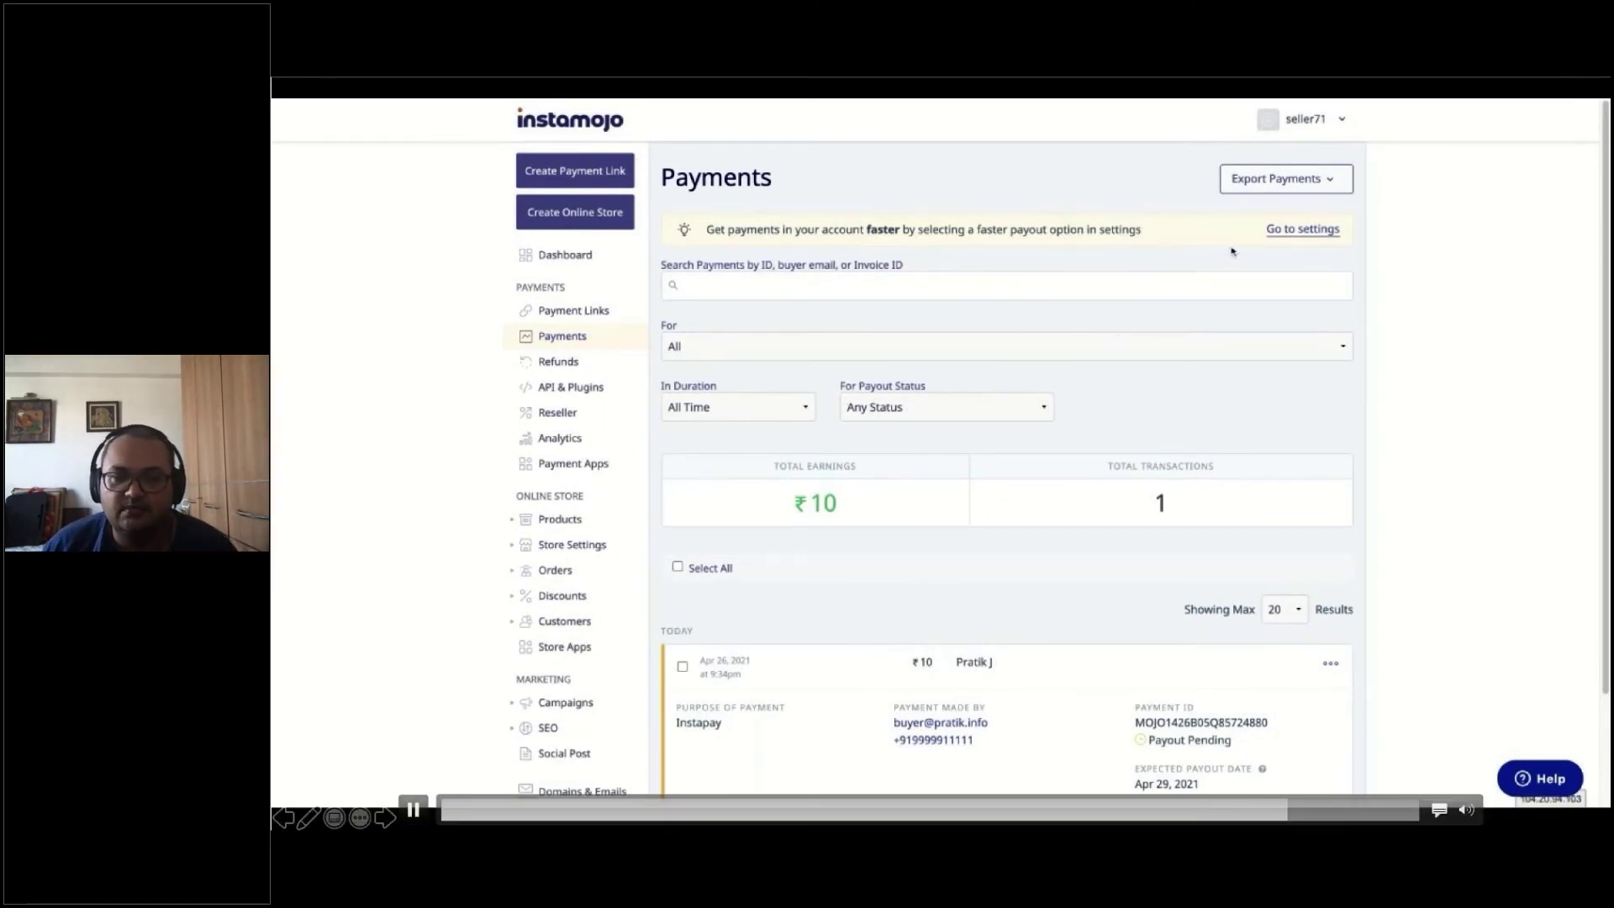
{"action": "left_click", "coordinate": [418, 811]}
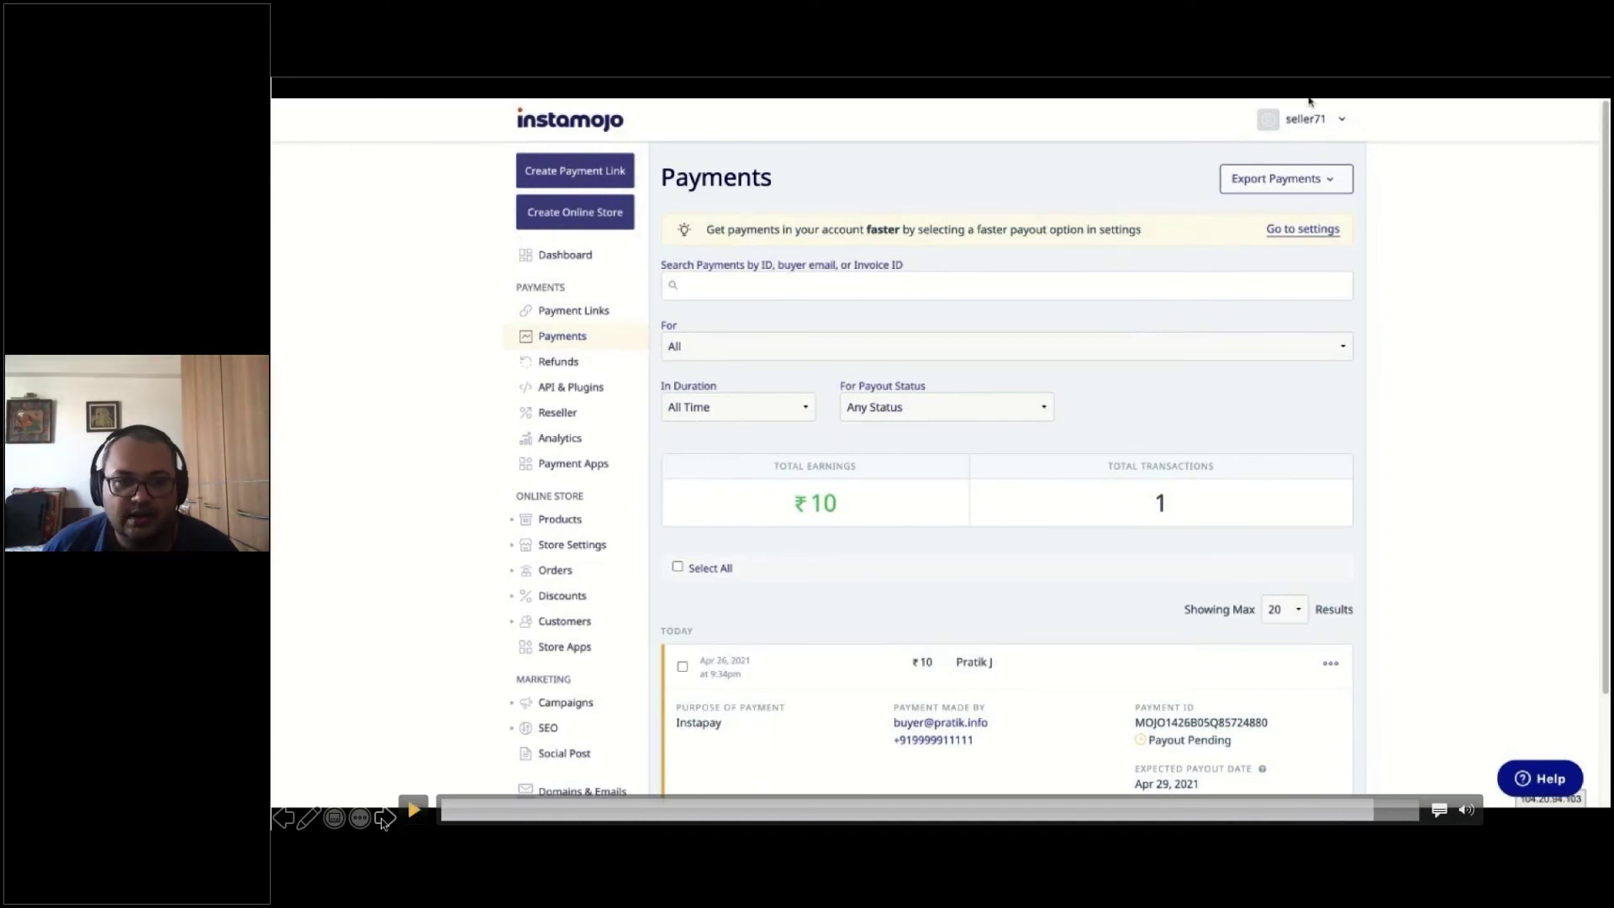
{"action": "left_click", "coordinate": [384, 818]}
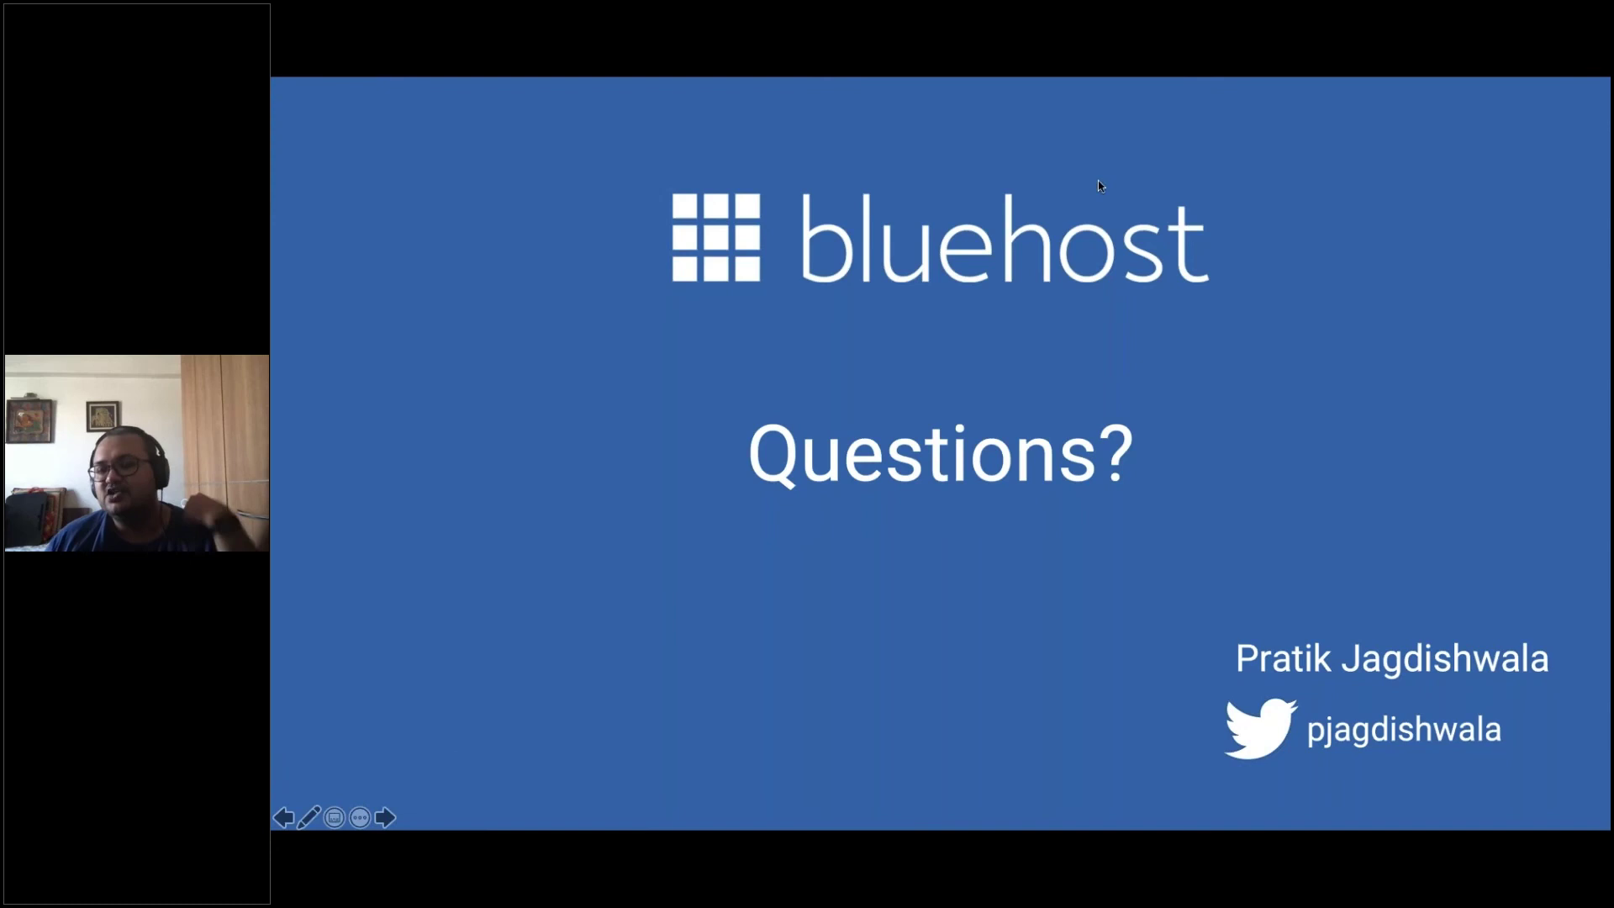